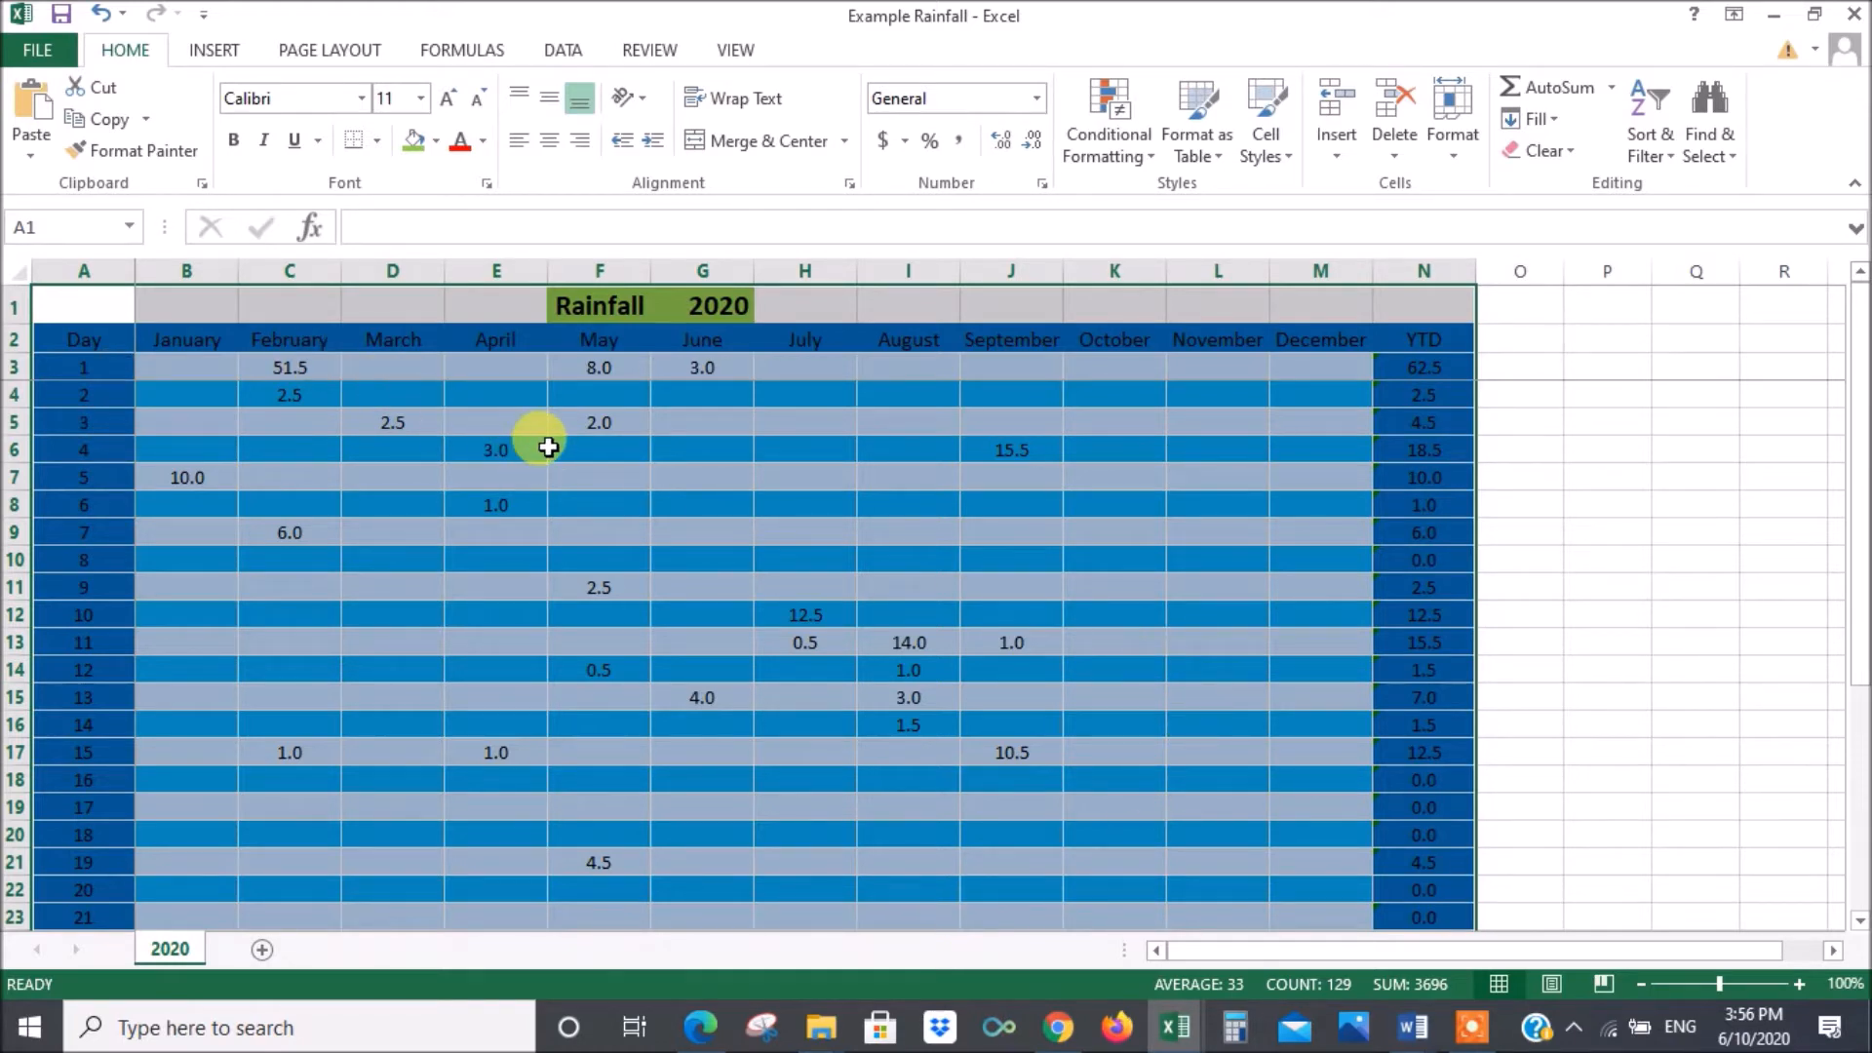
- Copy the whole 2020 rainfall table, A1:N34, including its headings and totals
drag(99, 310, 1415, 884)
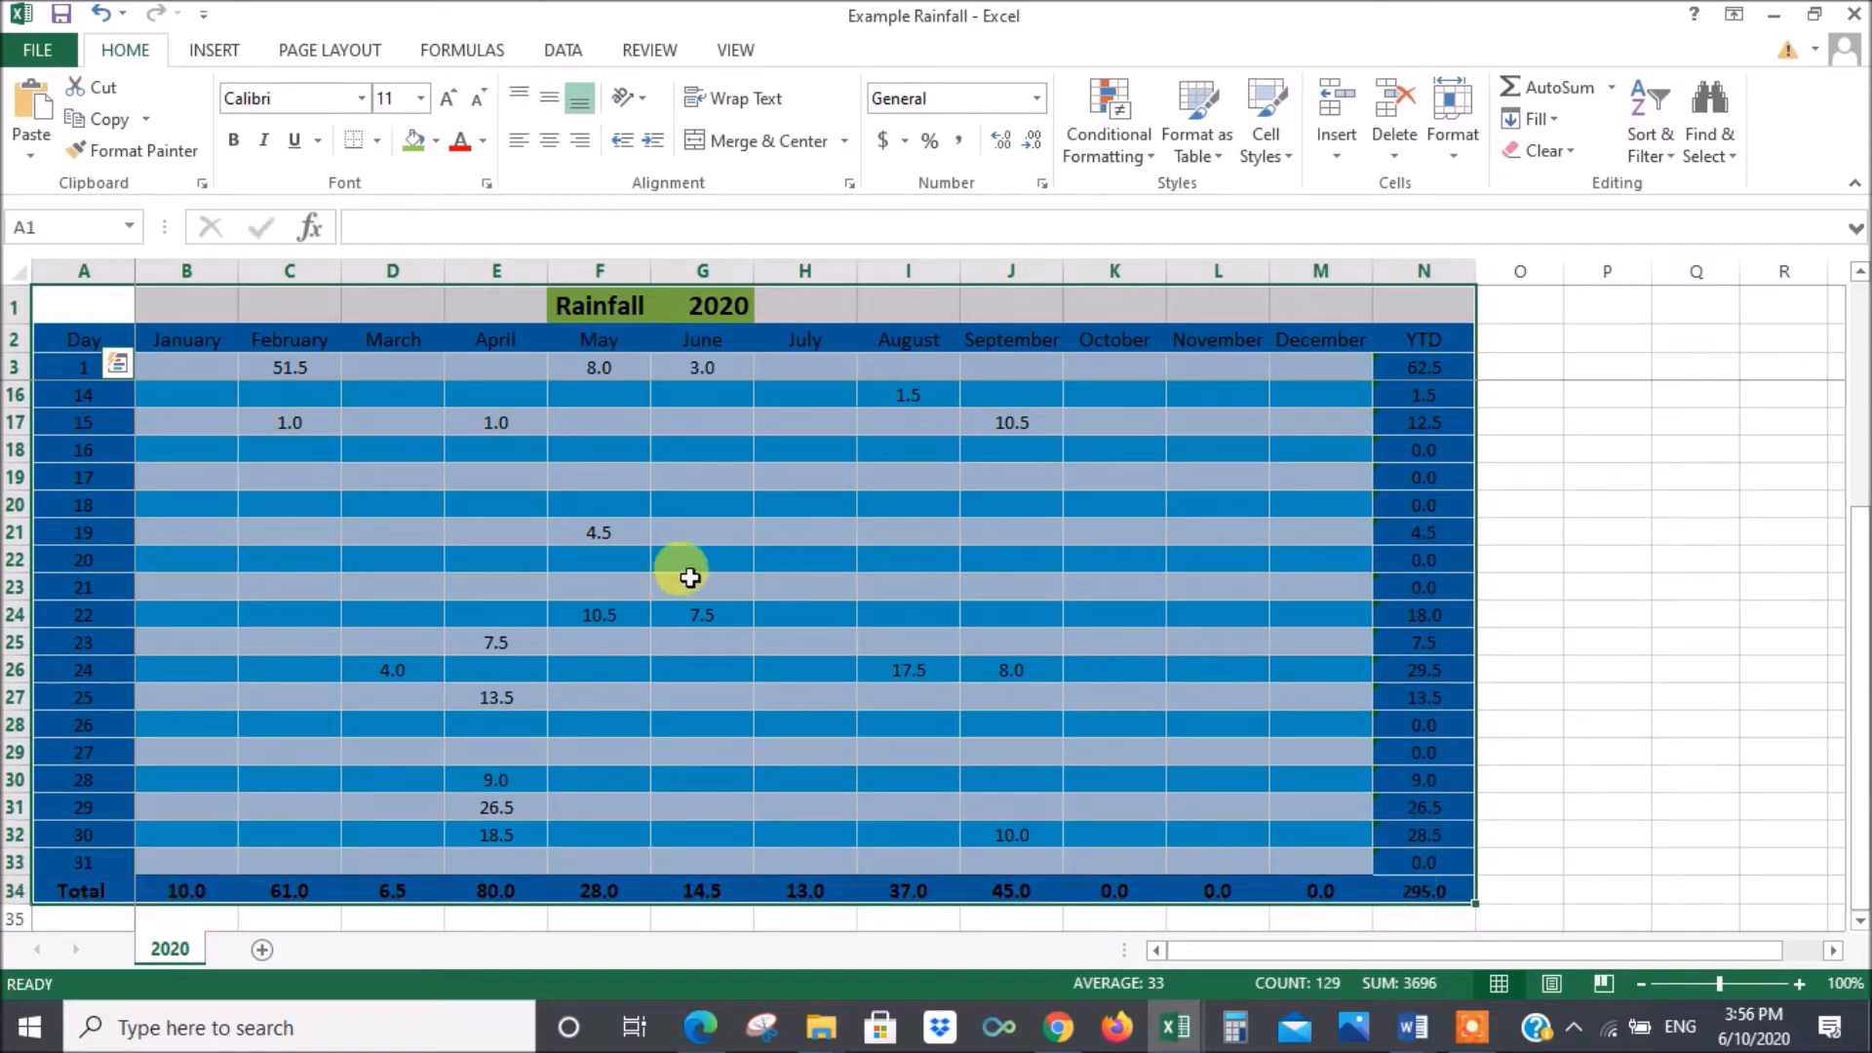
right_click(680, 522)
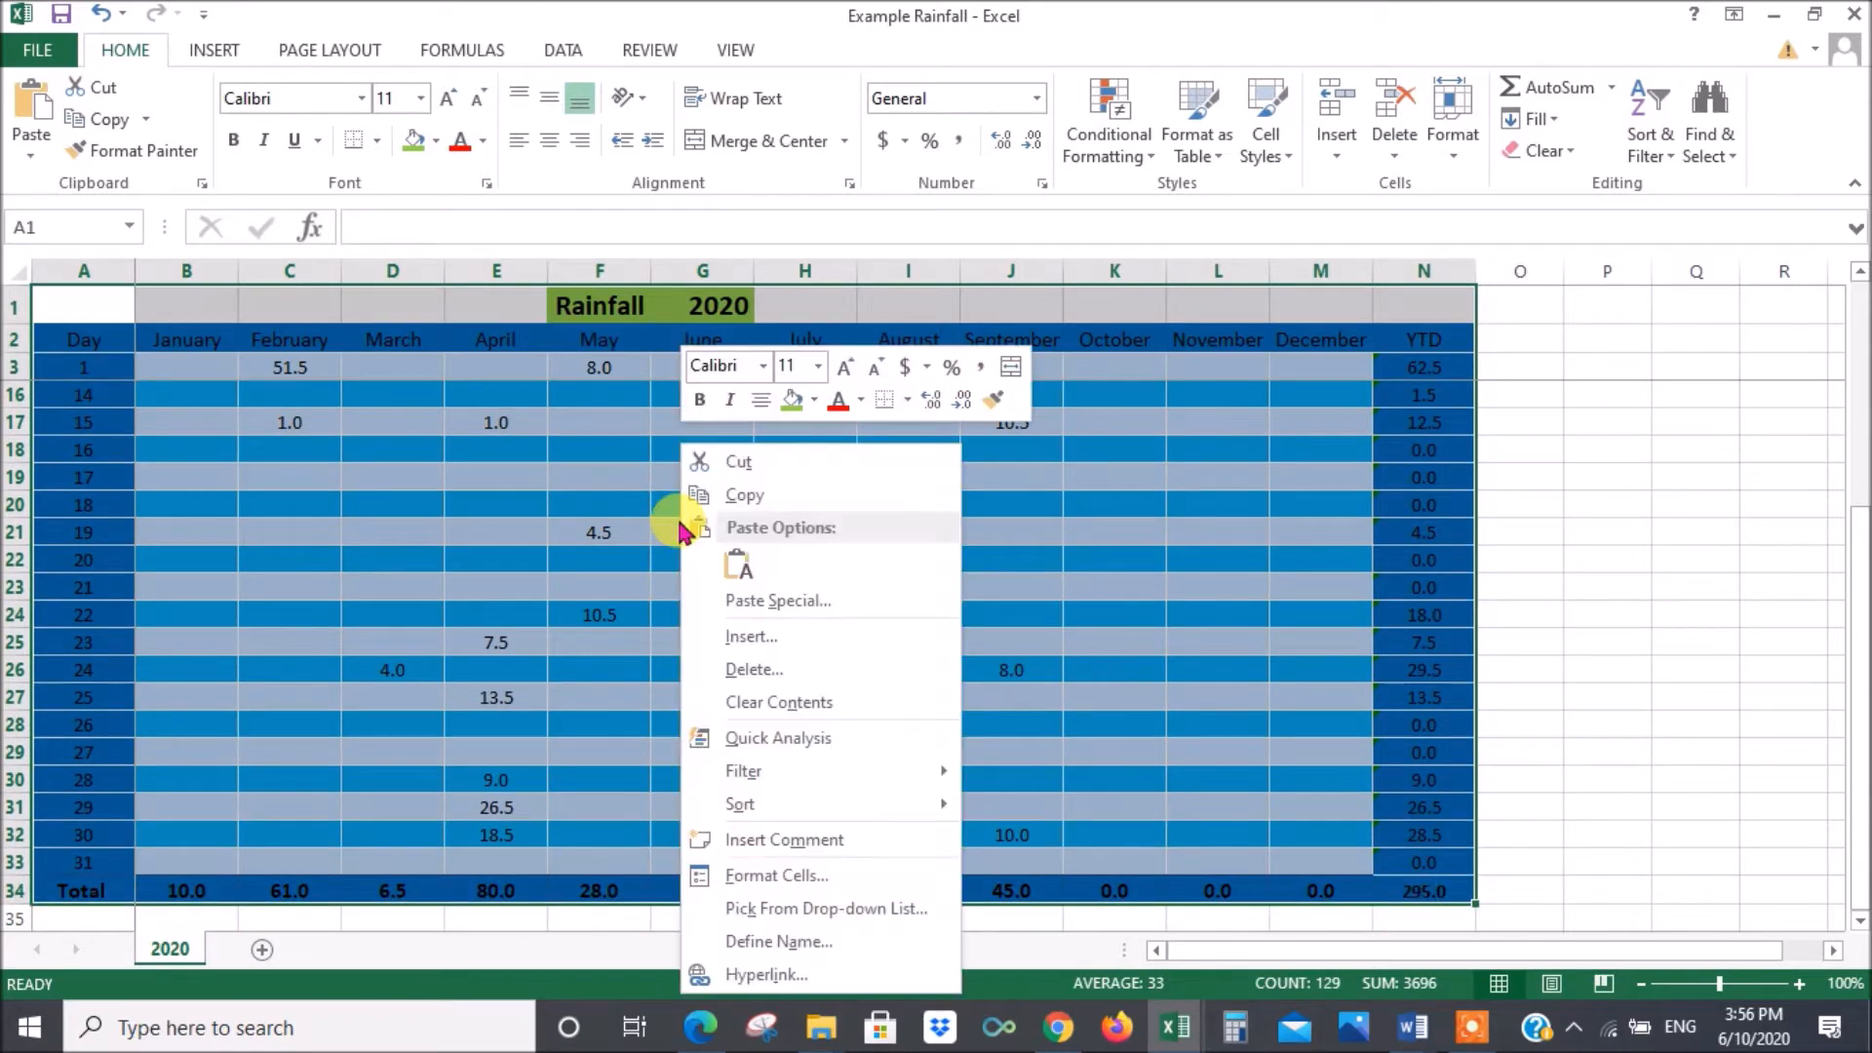
click(745, 497)
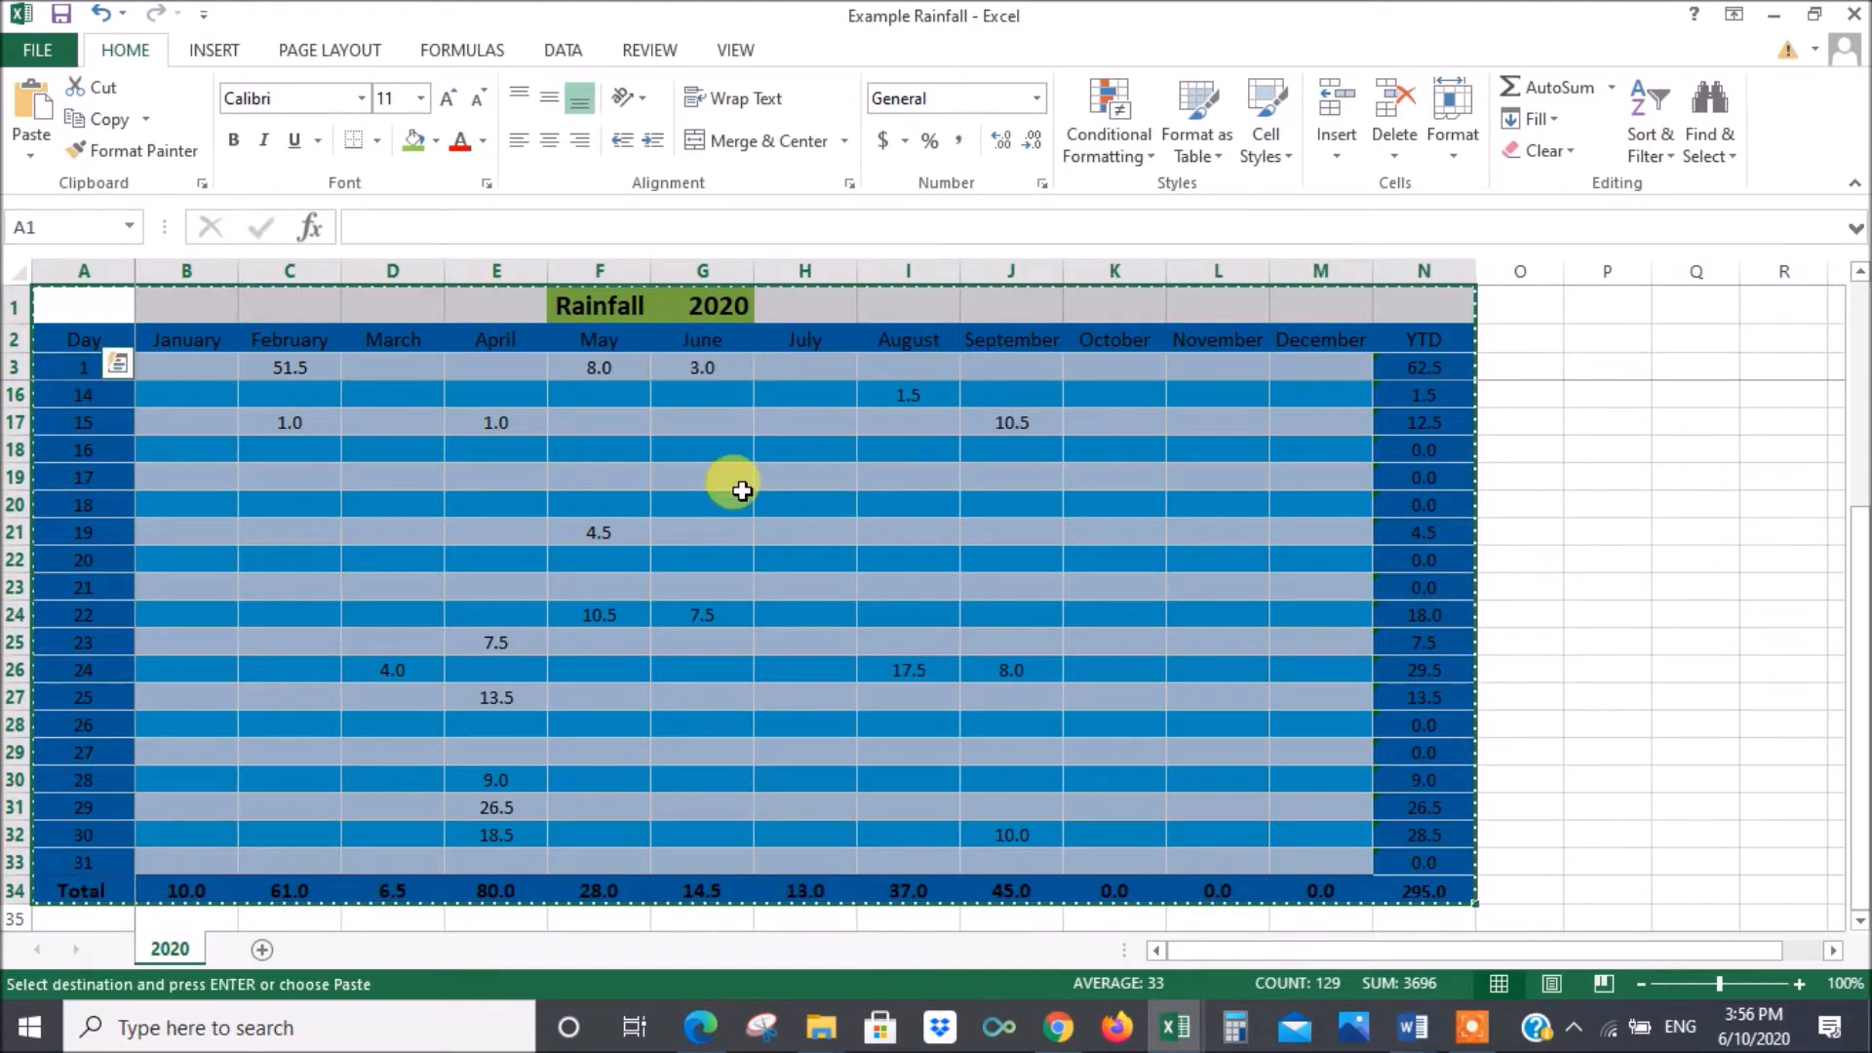
- Create a blank workbook and paste the copied rainfall table at A1 with its formulas and formatting
click(37, 50)
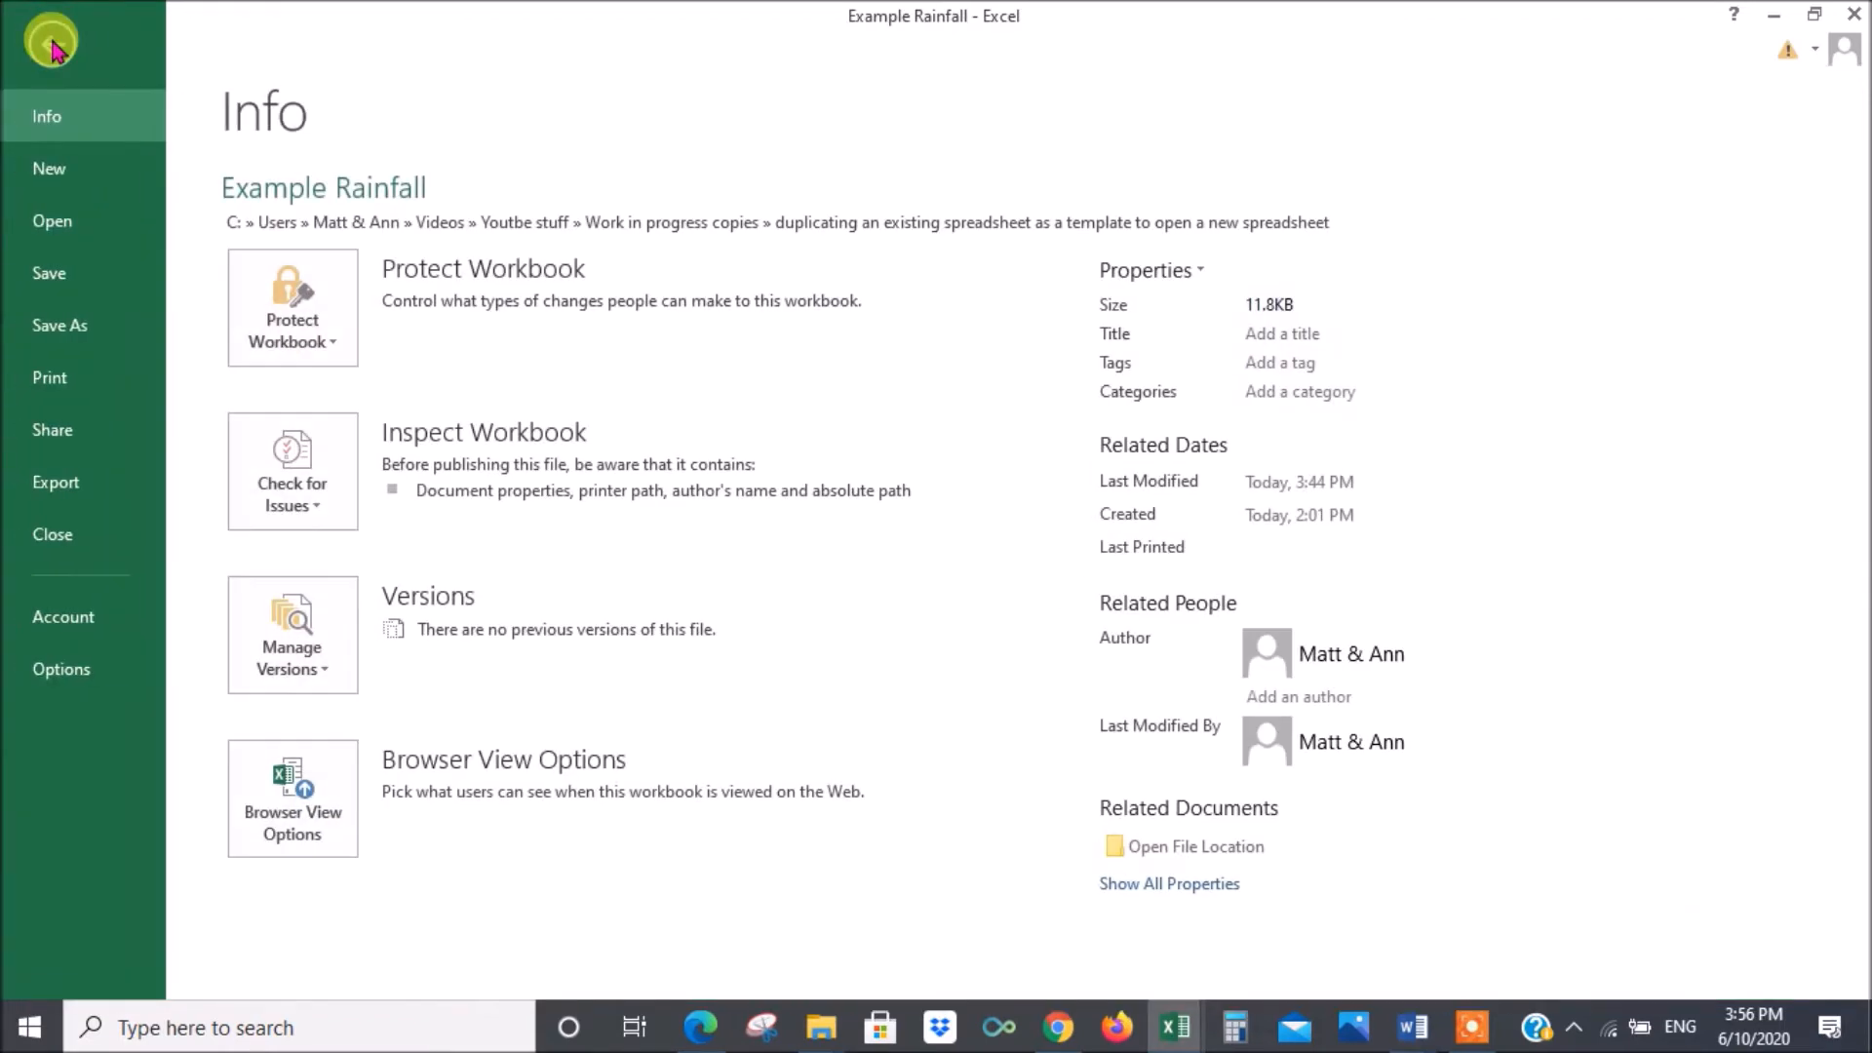
click(51, 170)
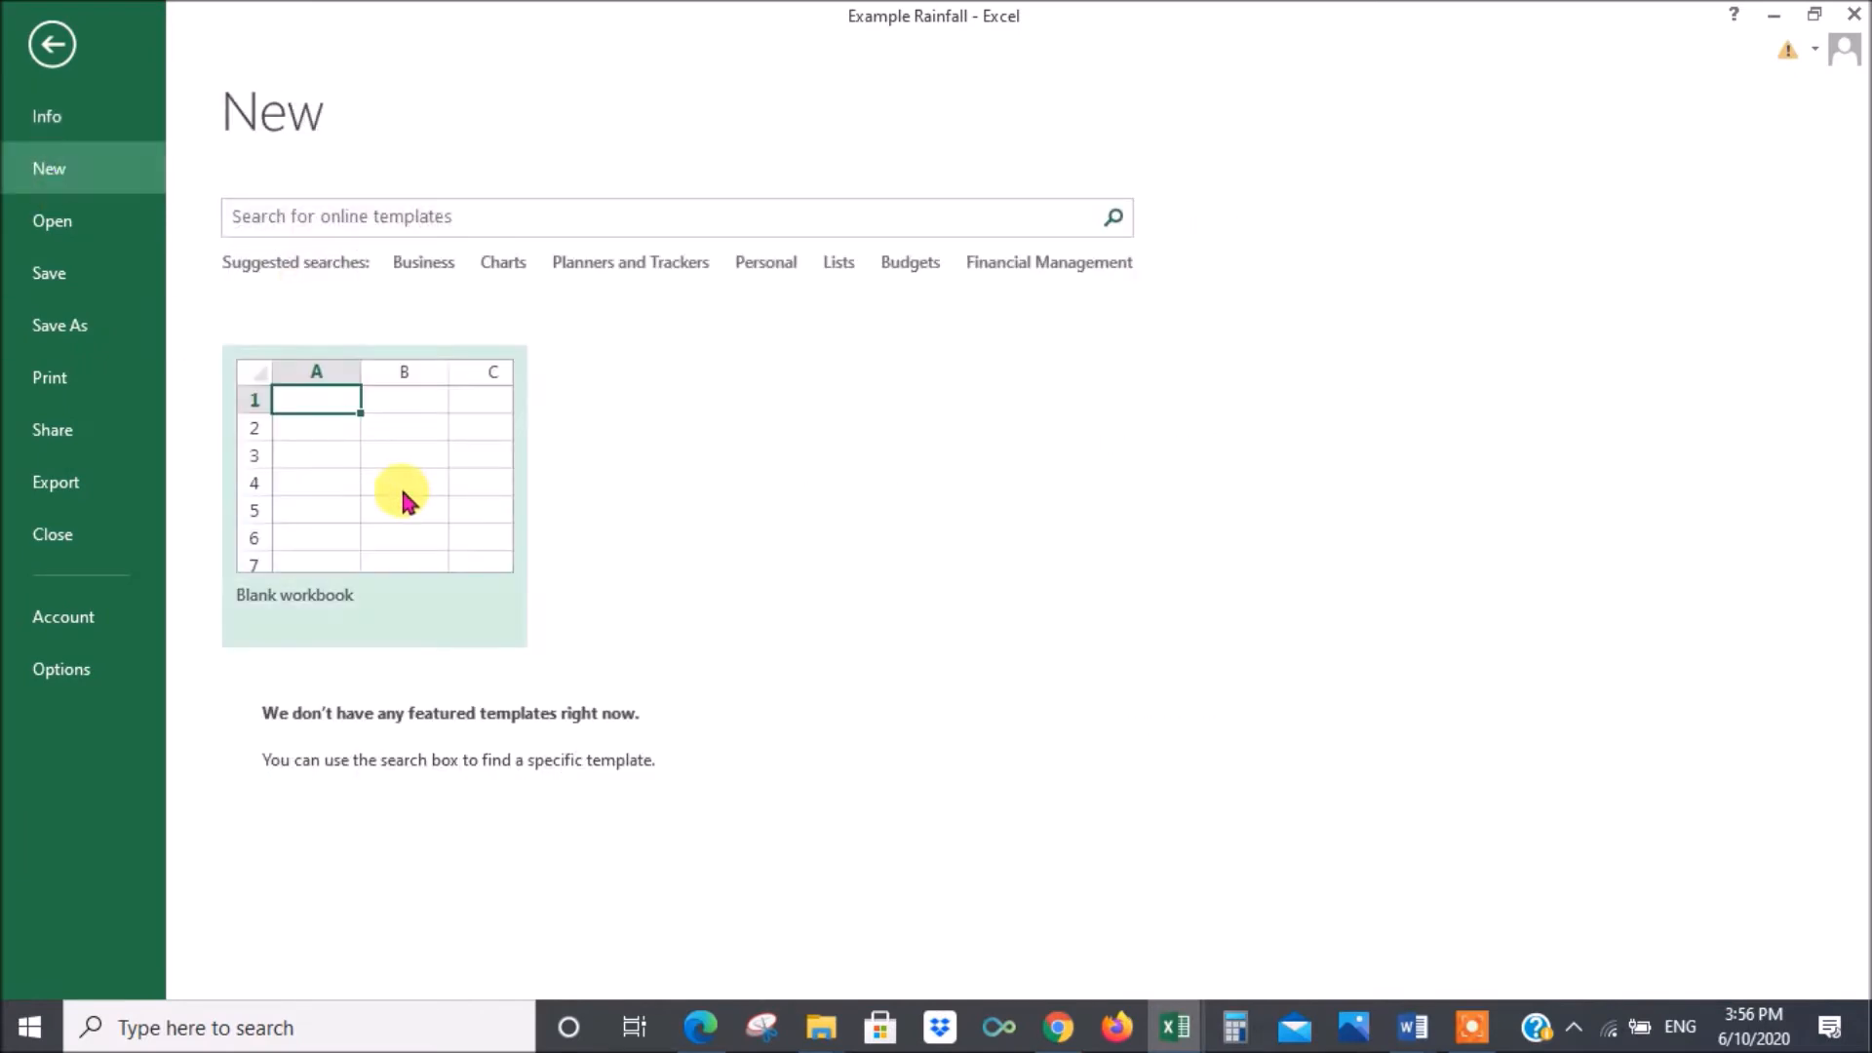
click(407, 502)
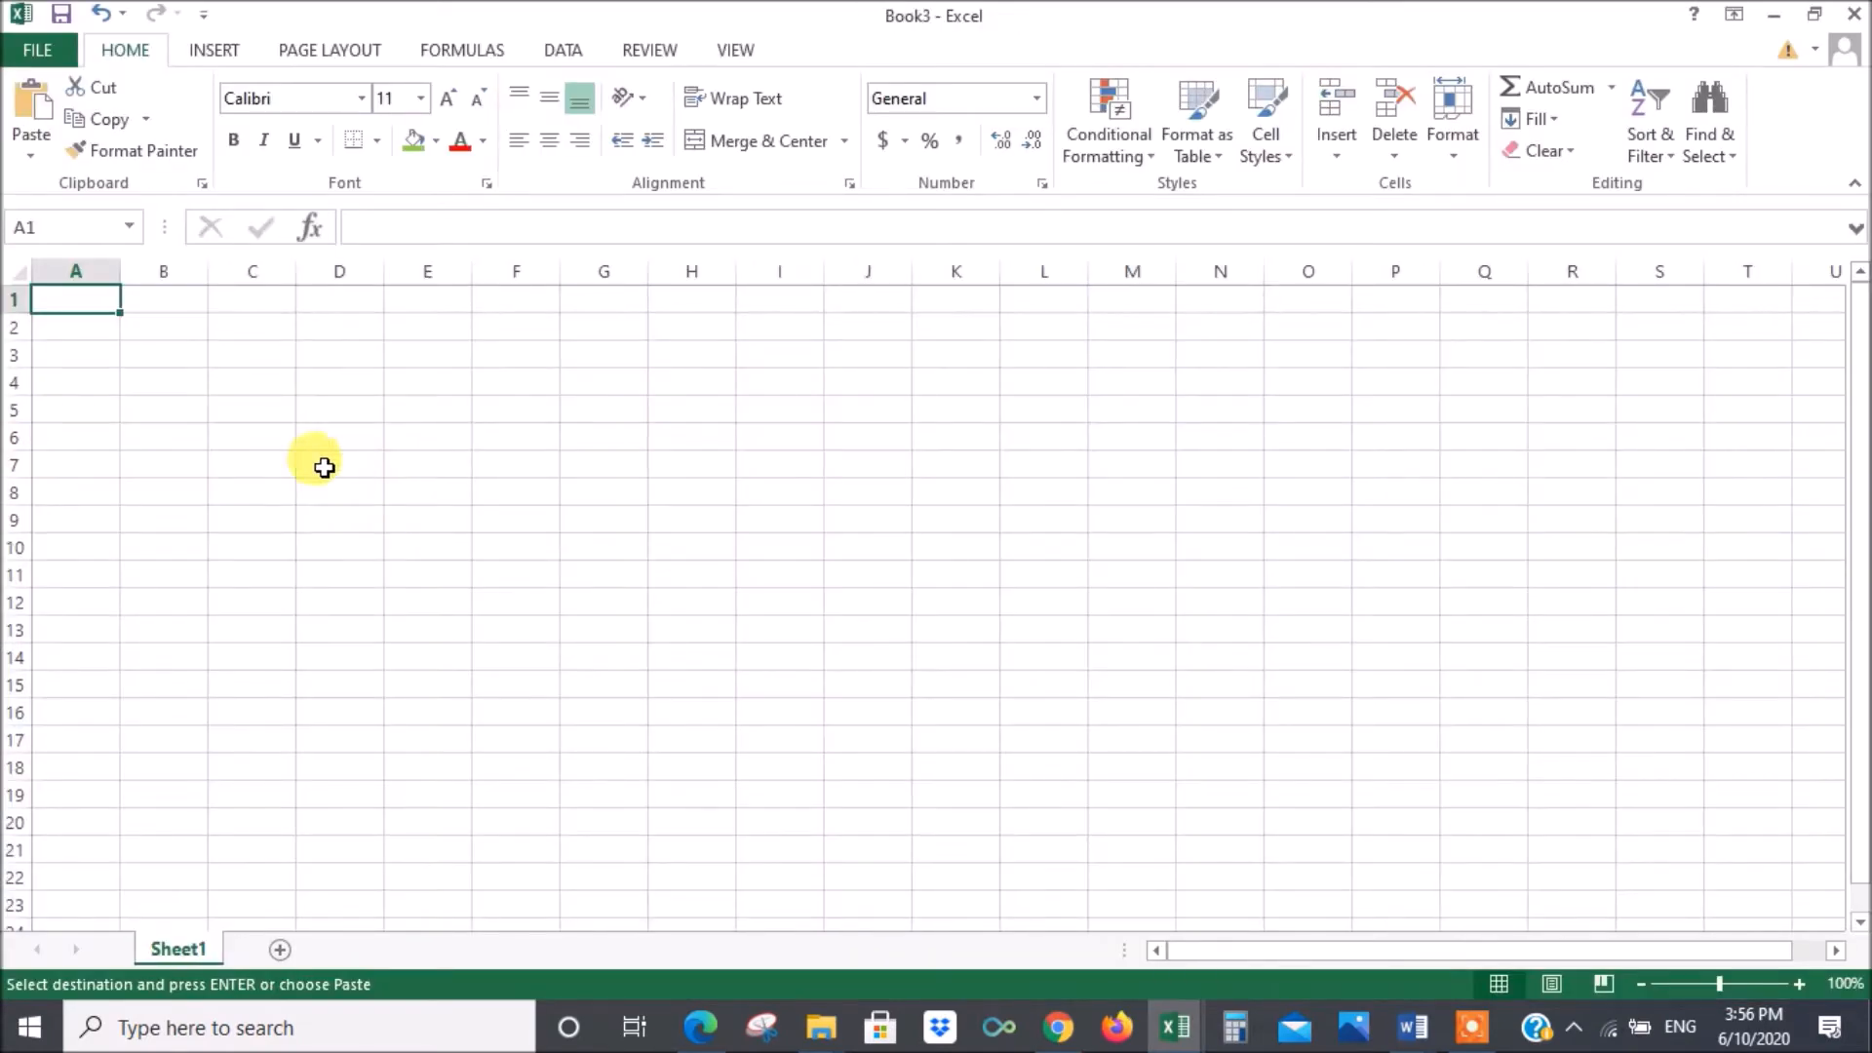
right_click(97, 301)
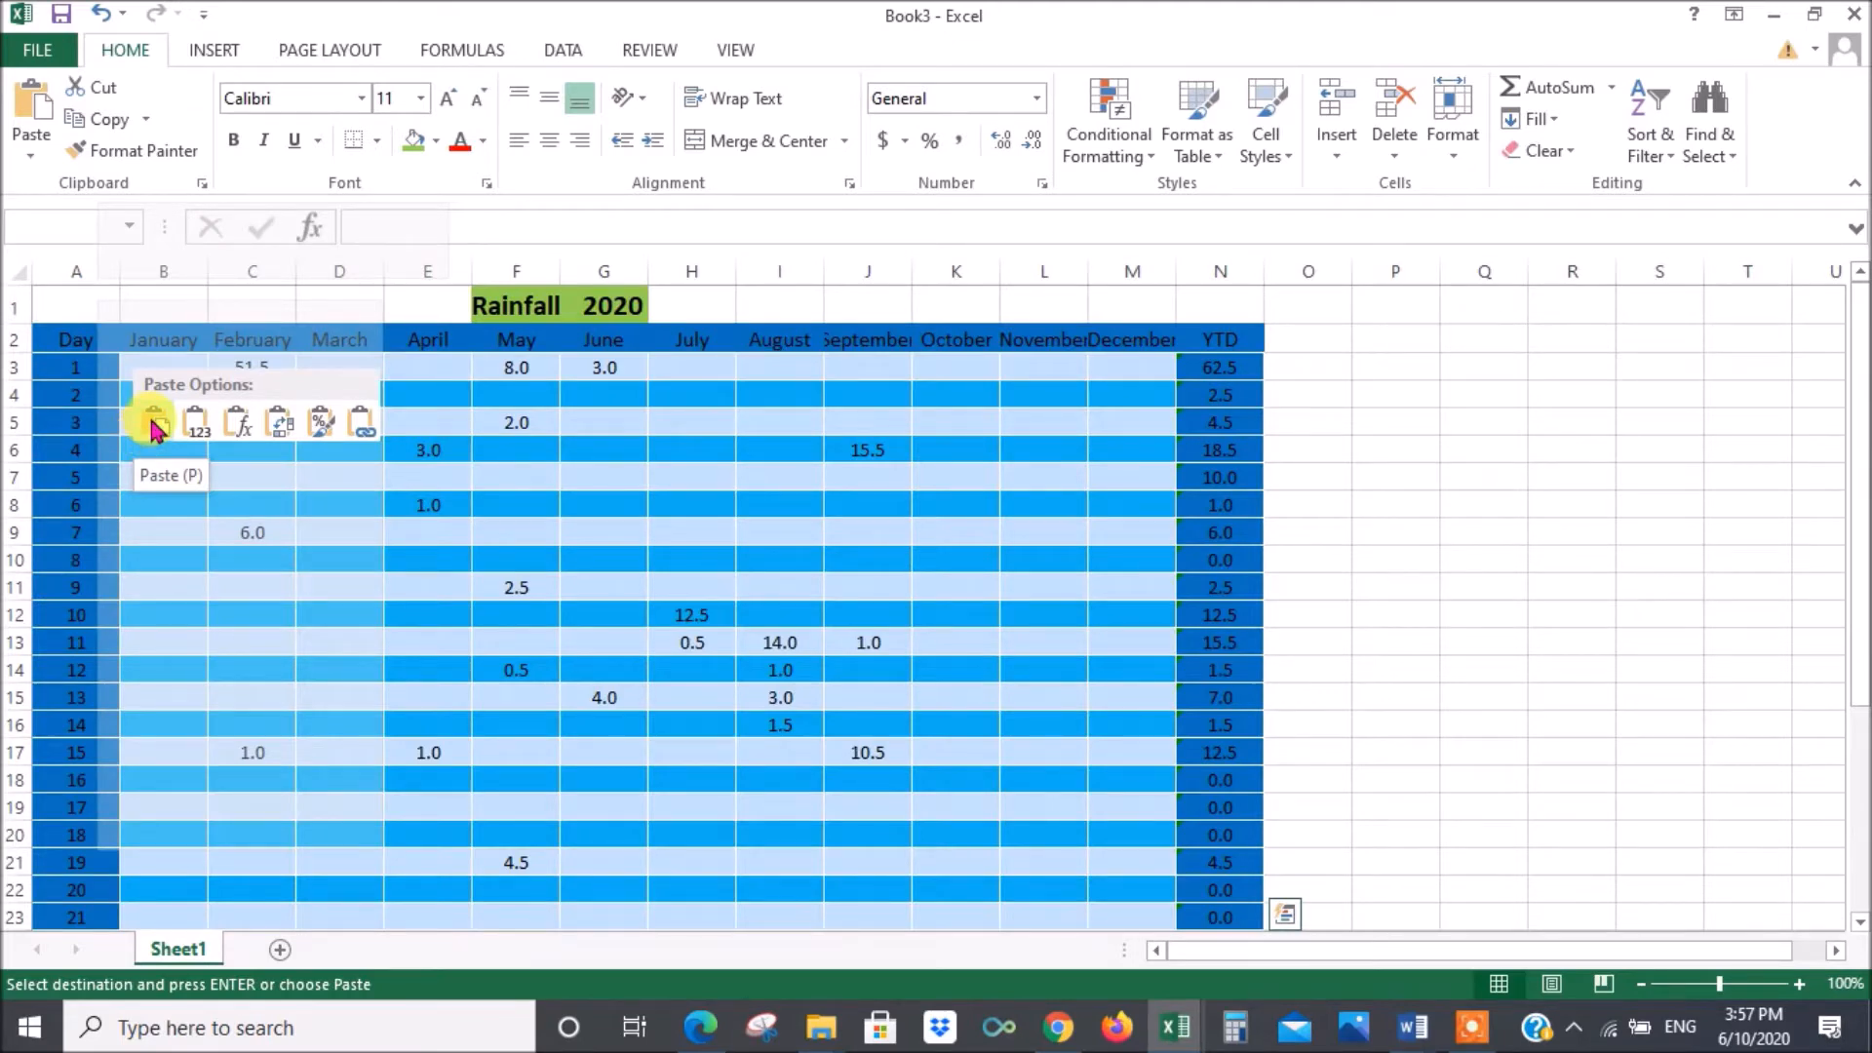
click(155, 426)
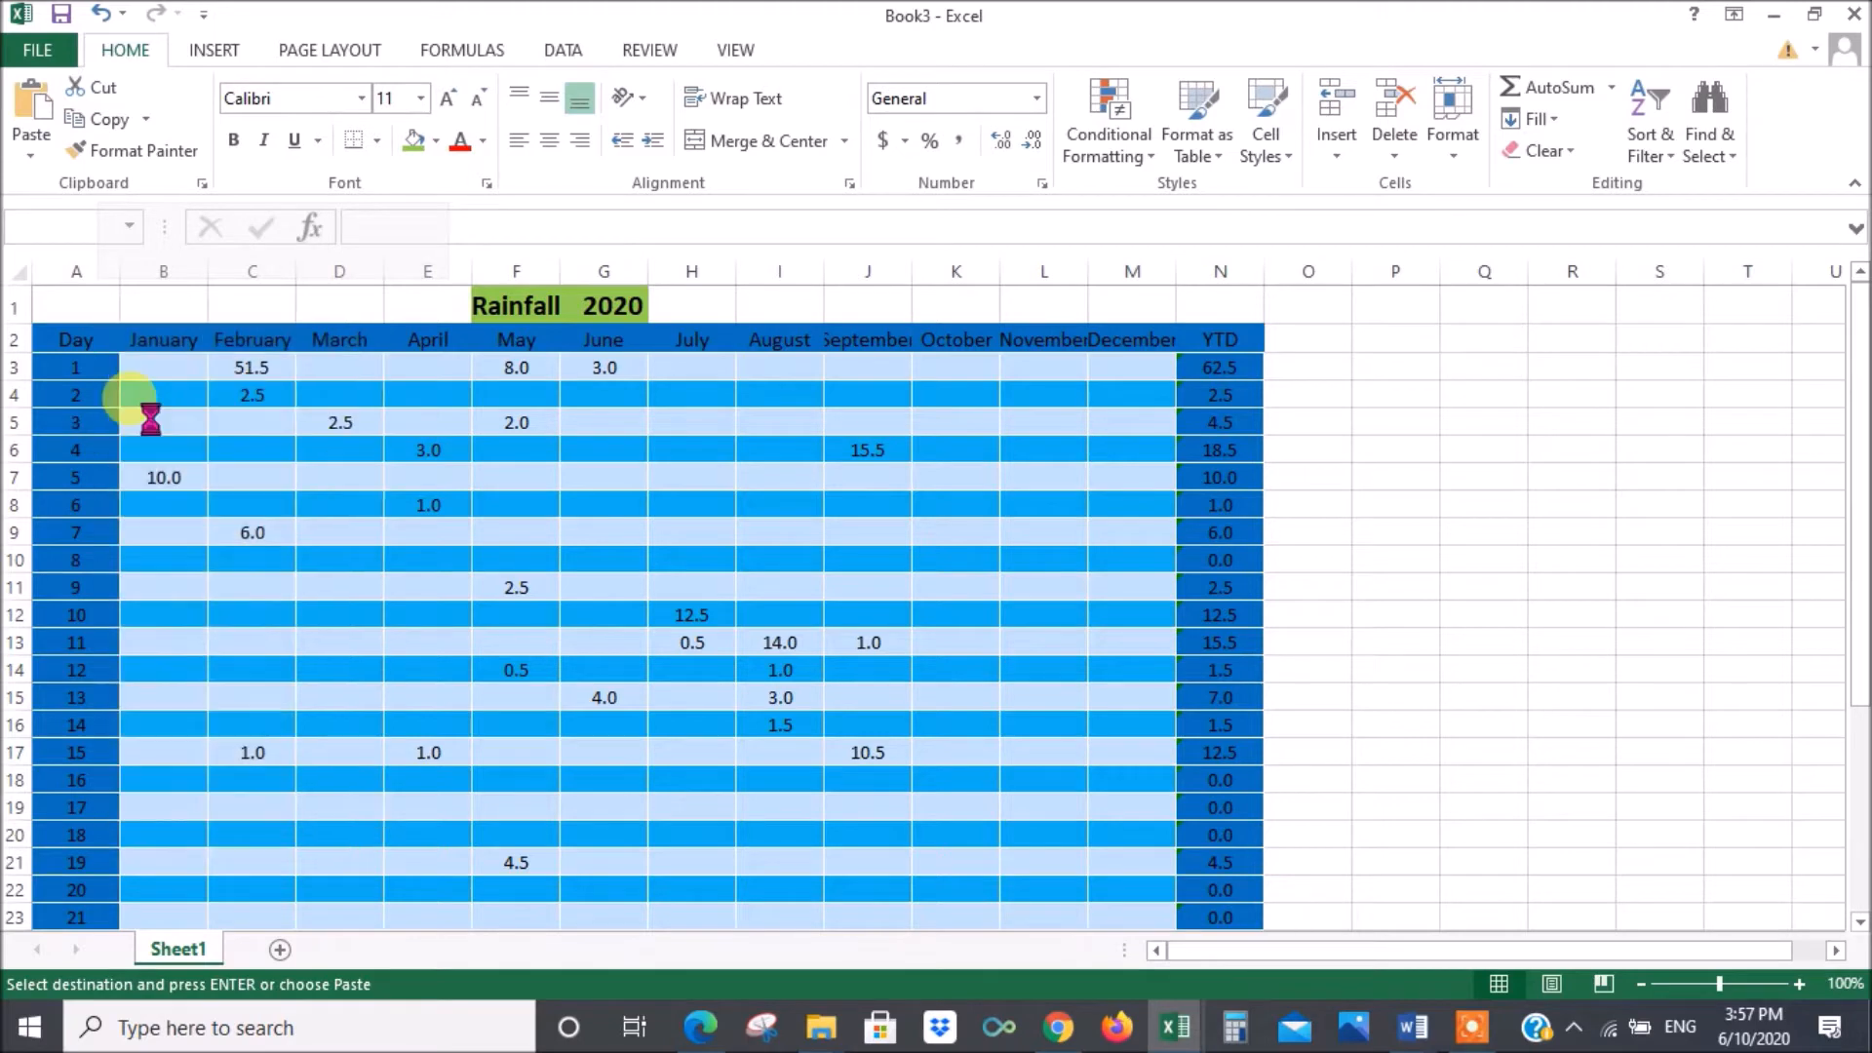
click(1505, 552)
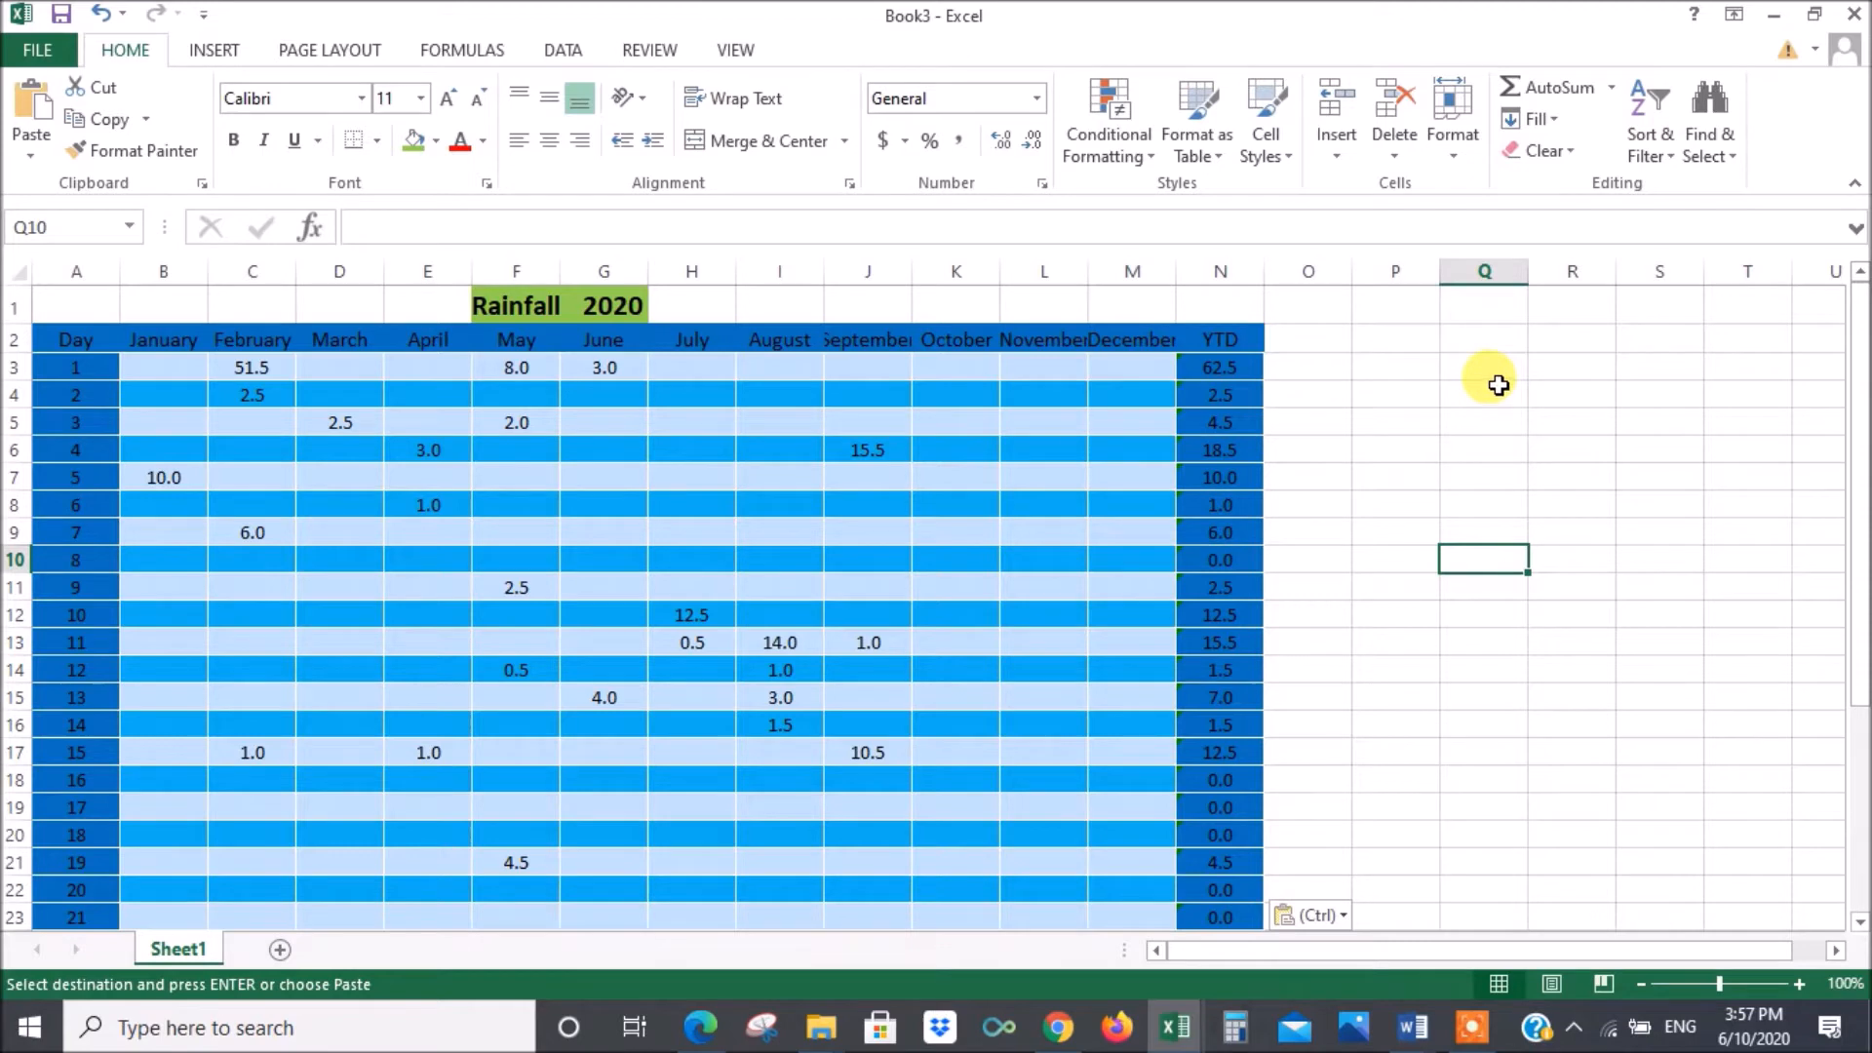
scroll(1496, 371, down, 2)
scroll(1497, 362, up, 2)
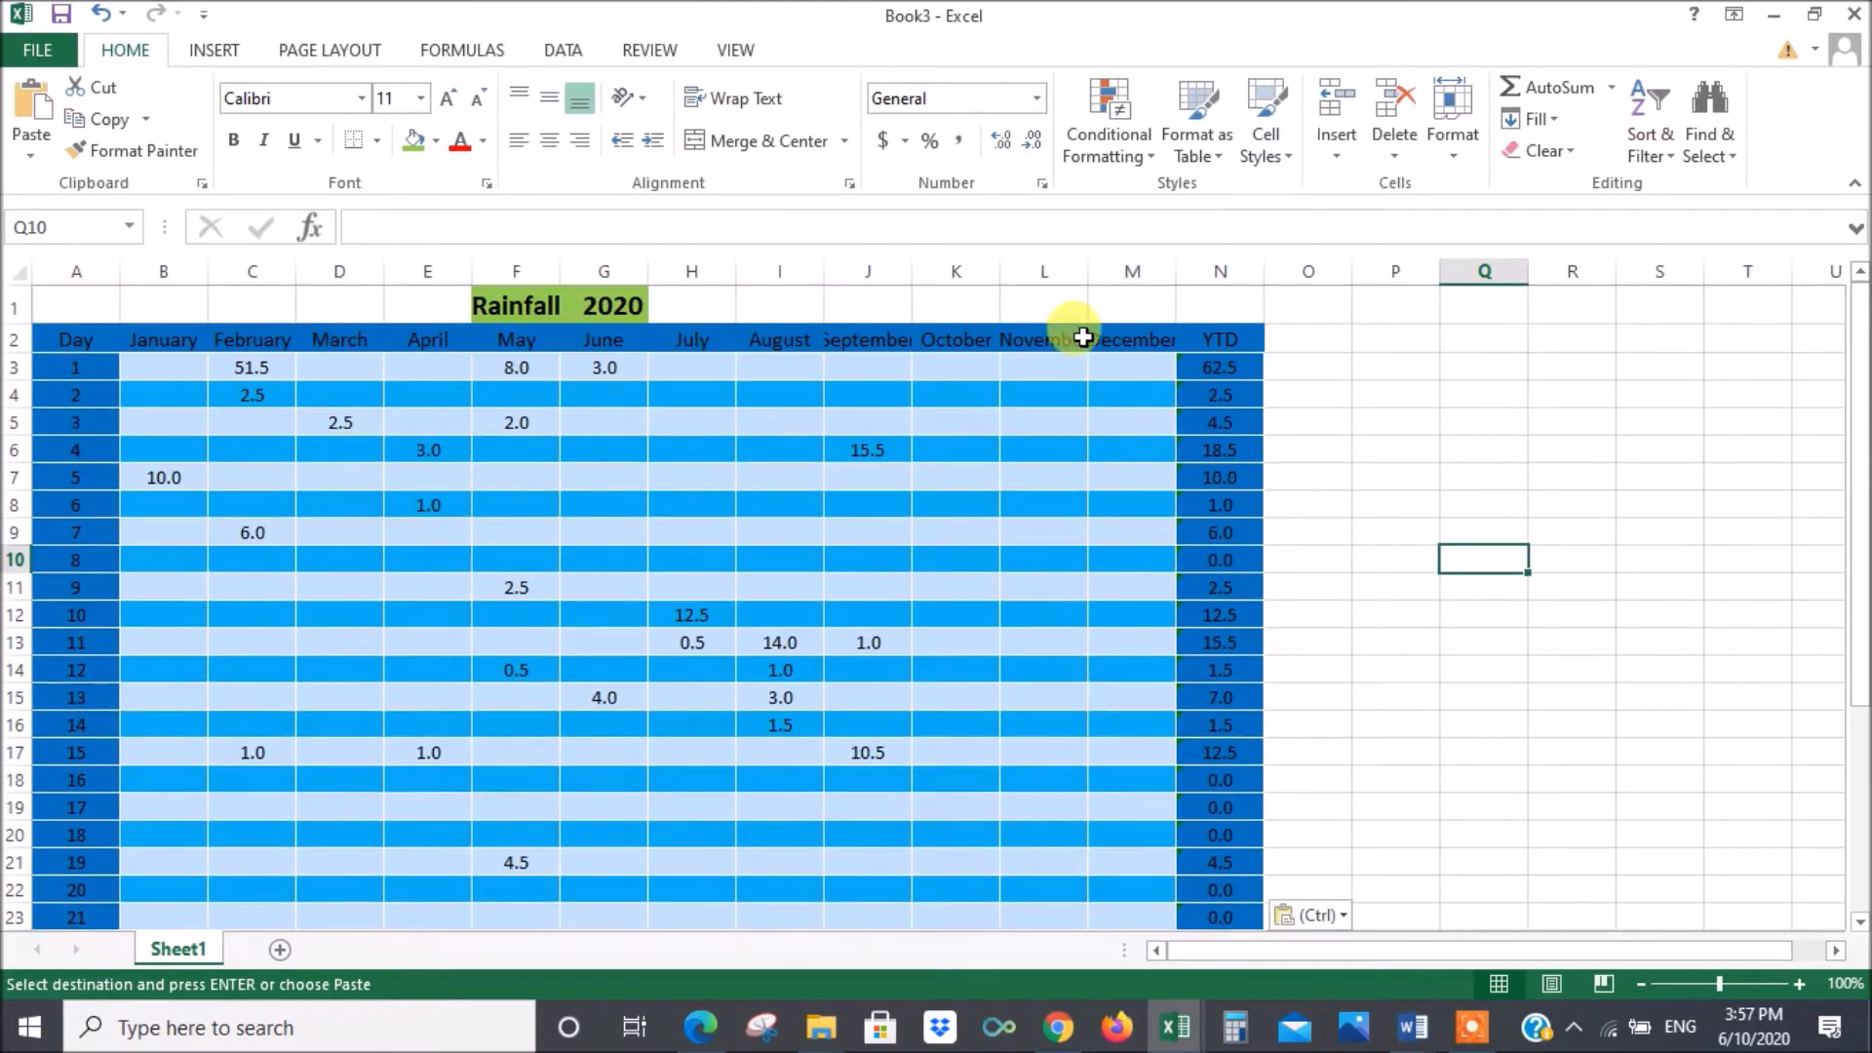
- Clear all daily rainfall entries from January to December, B3:M33, leaving the headings and total formulas
drag(145, 369, 1154, 847)
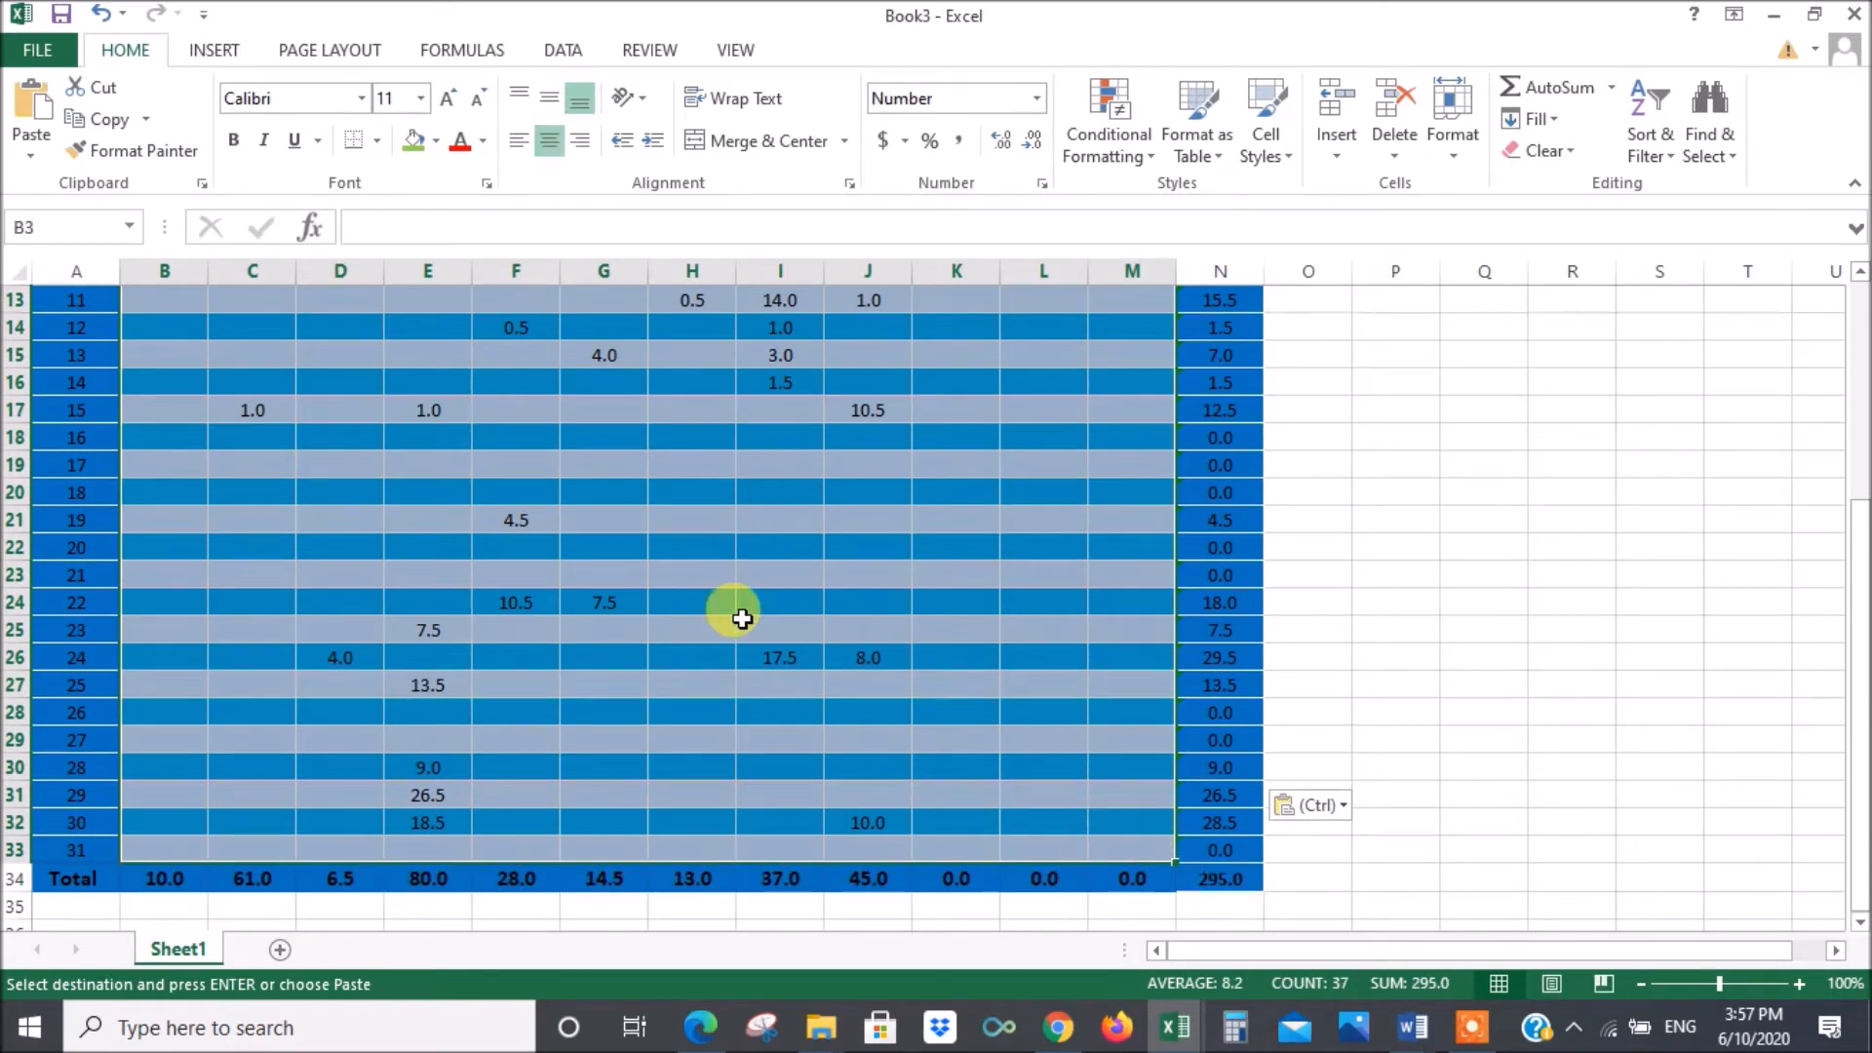
key(Delete)
scroll(1573, 416, down, 1)
scroll(1572, 417, down, 4)
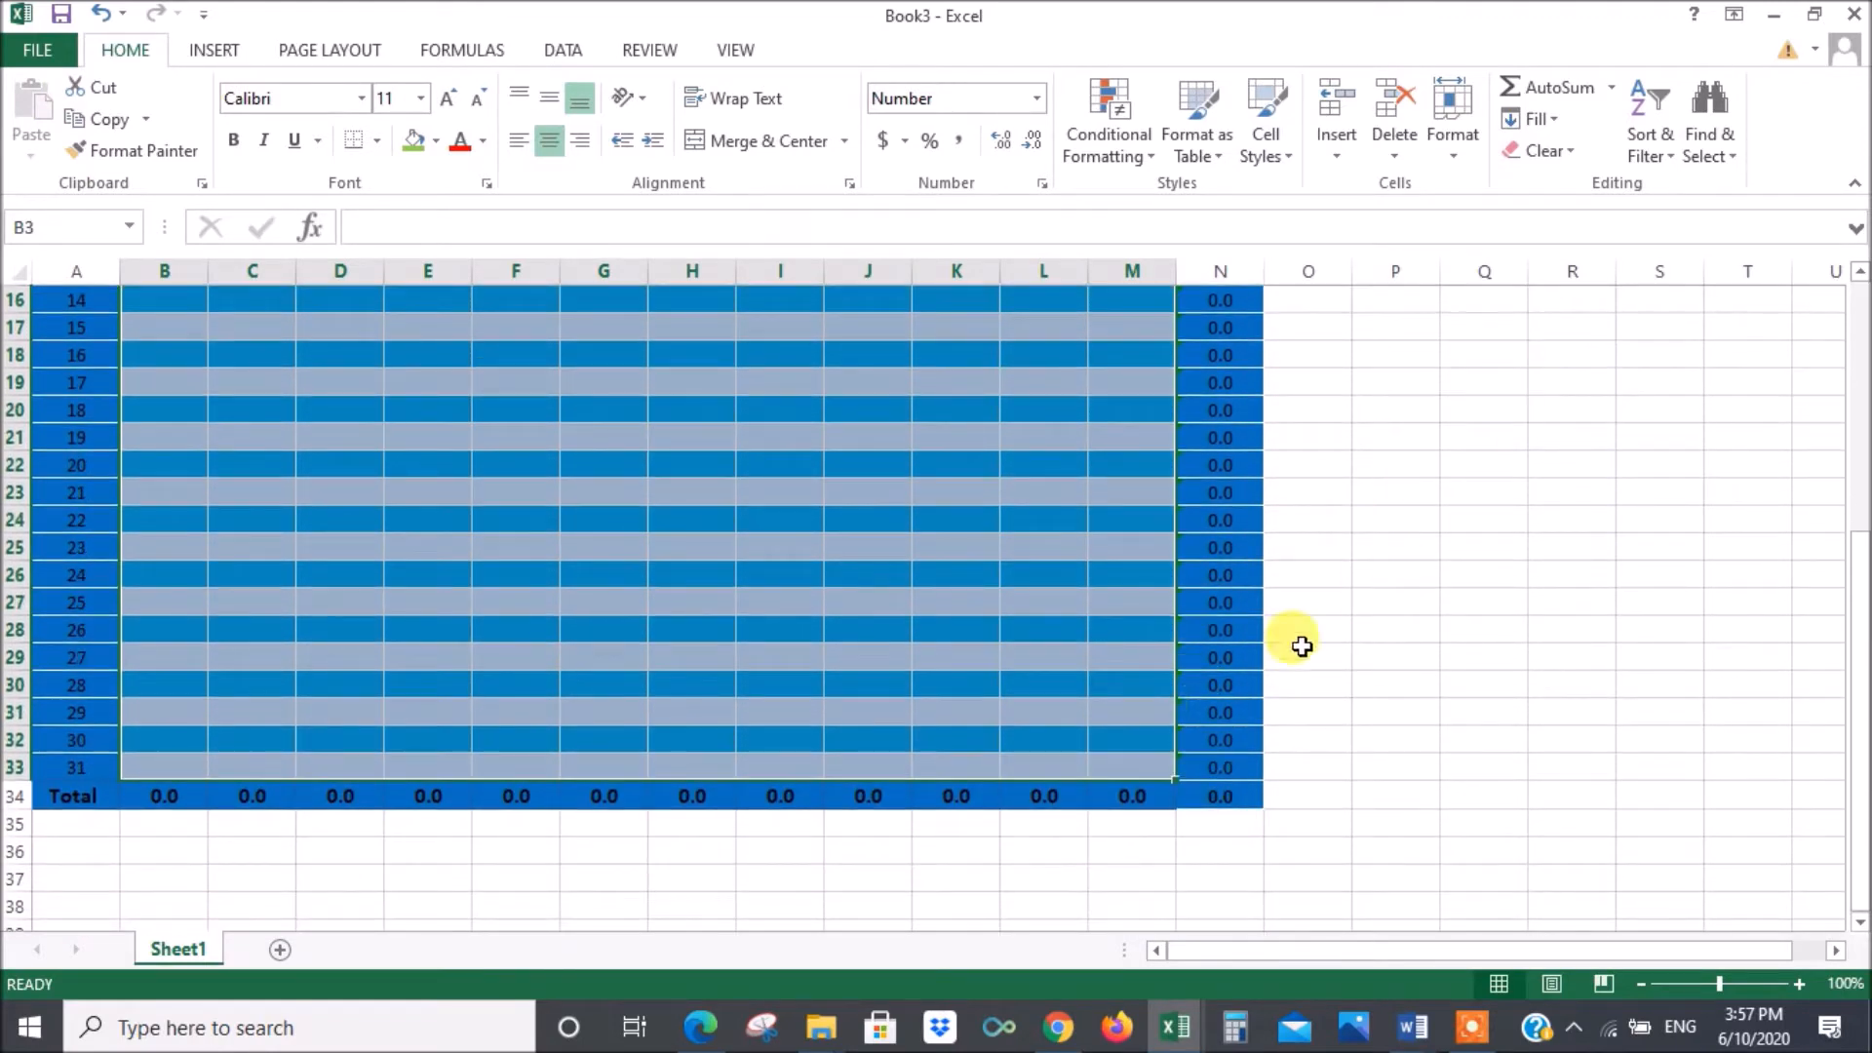
- Test the total formulas by entering 6 for 22 May in F24, then clear that cell again
click(526, 522)
text(6)
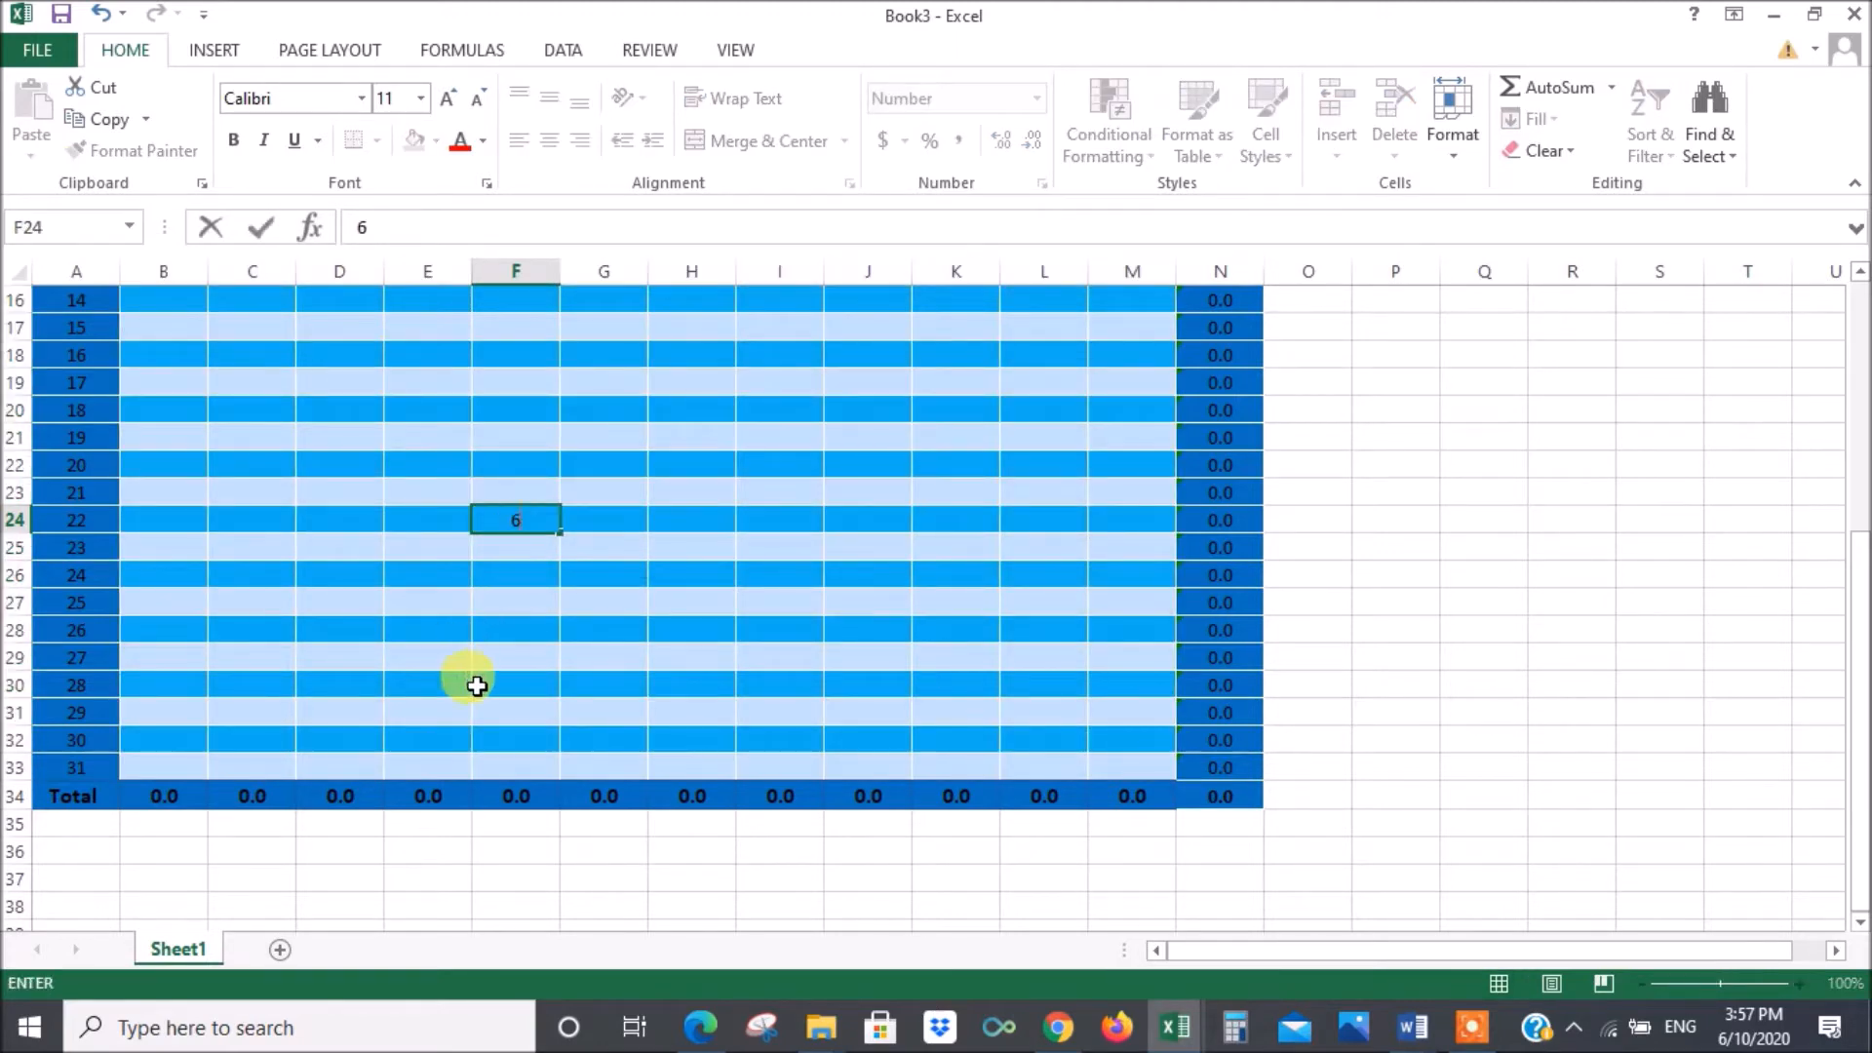
click(831, 598)
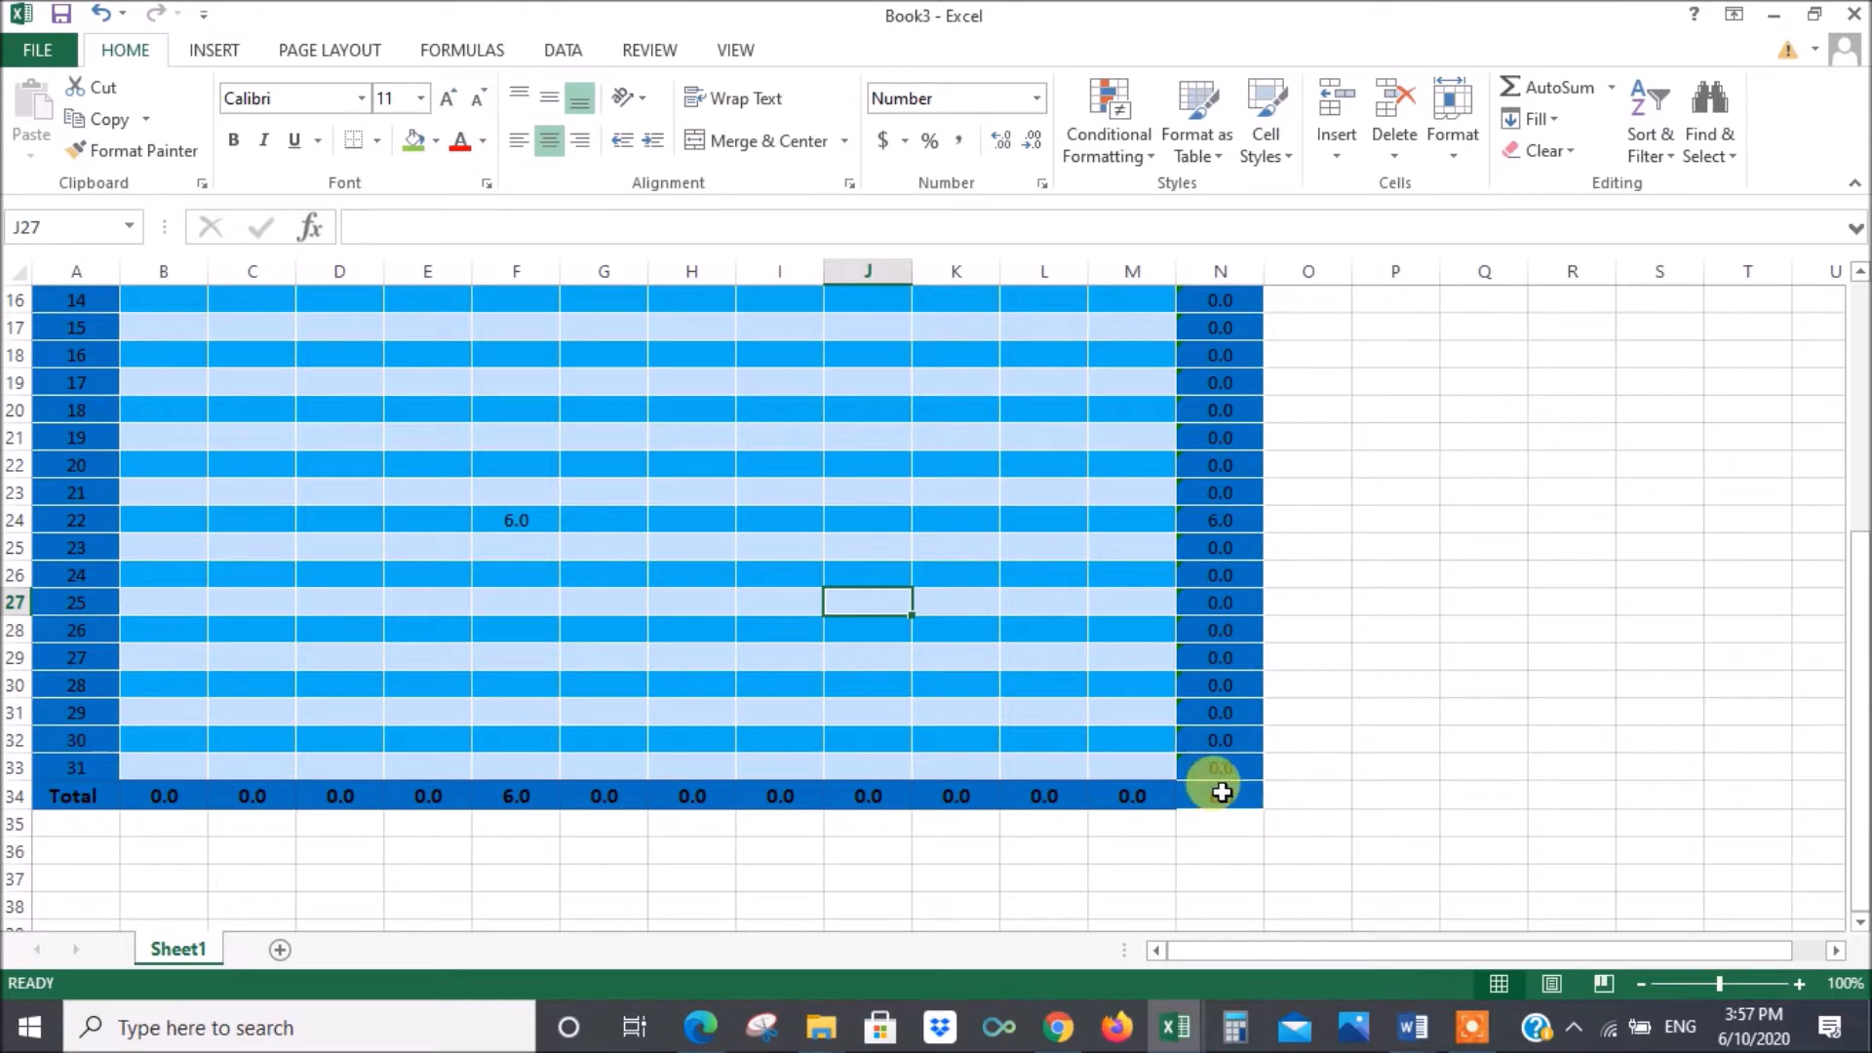
click(539, 522)
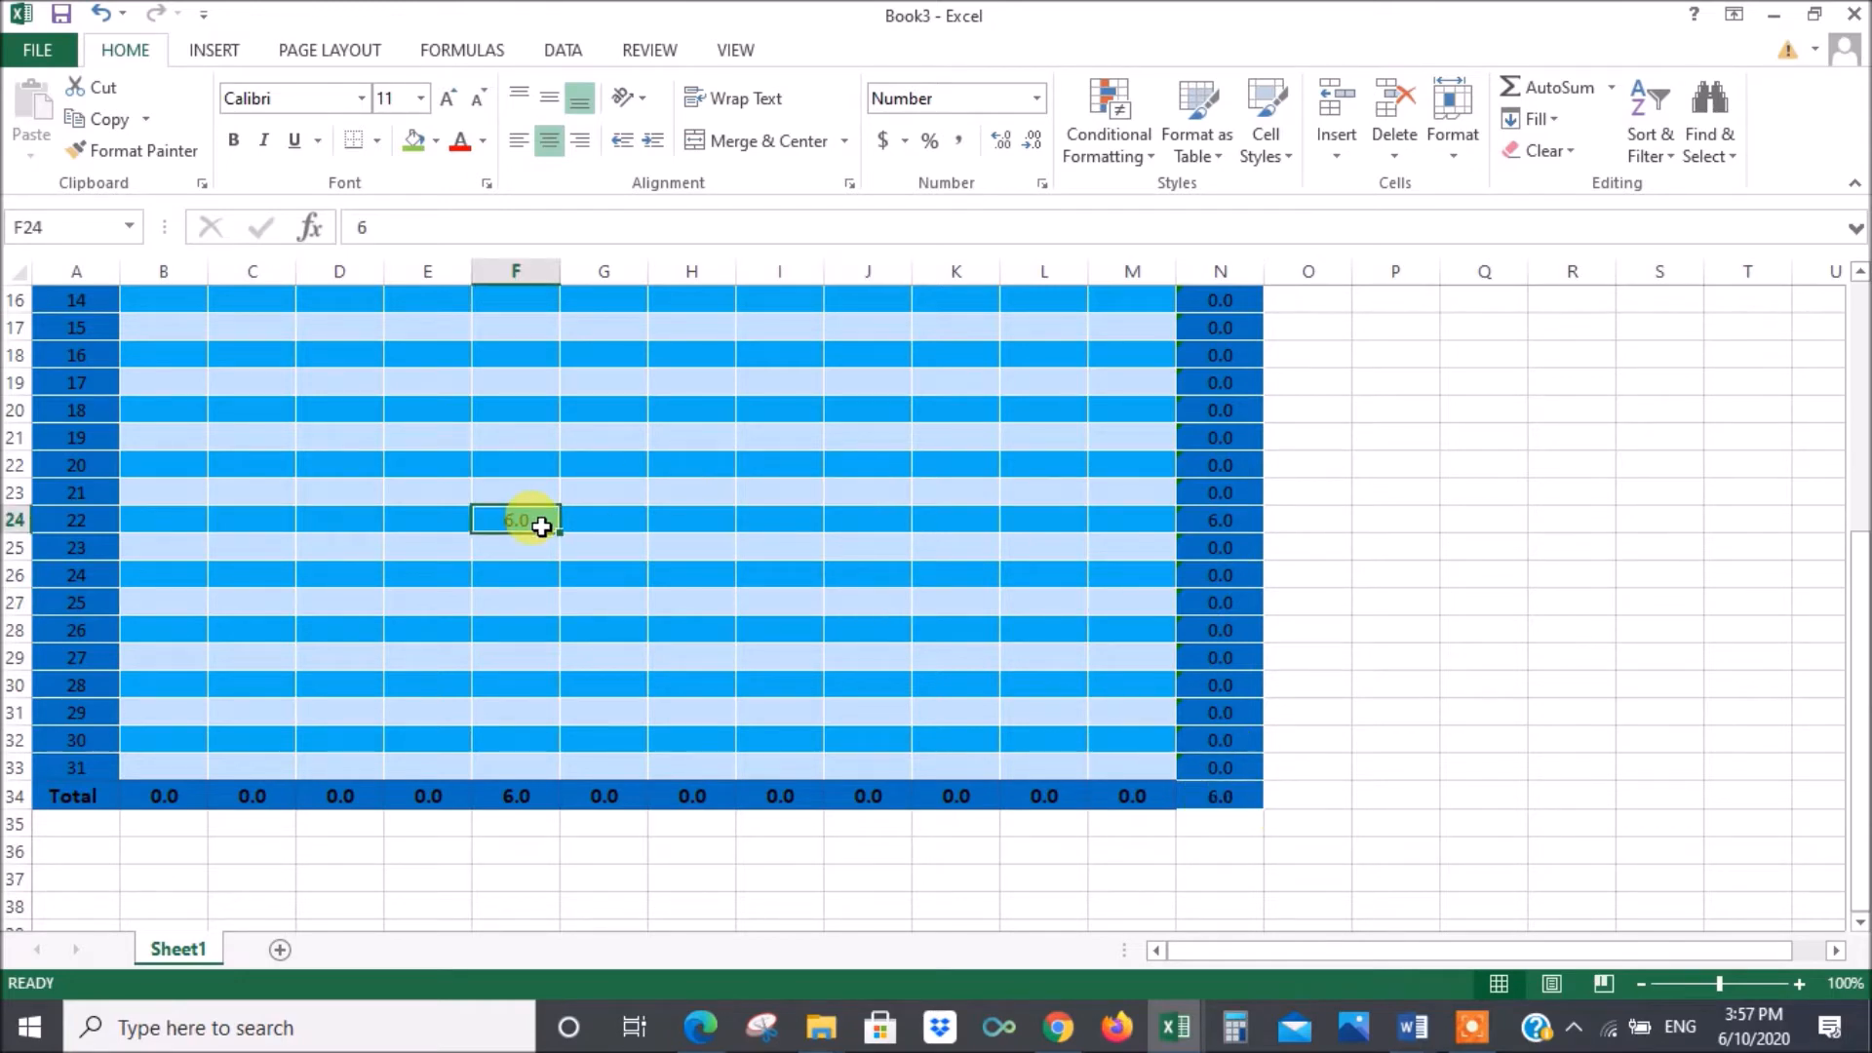
key(Delete)
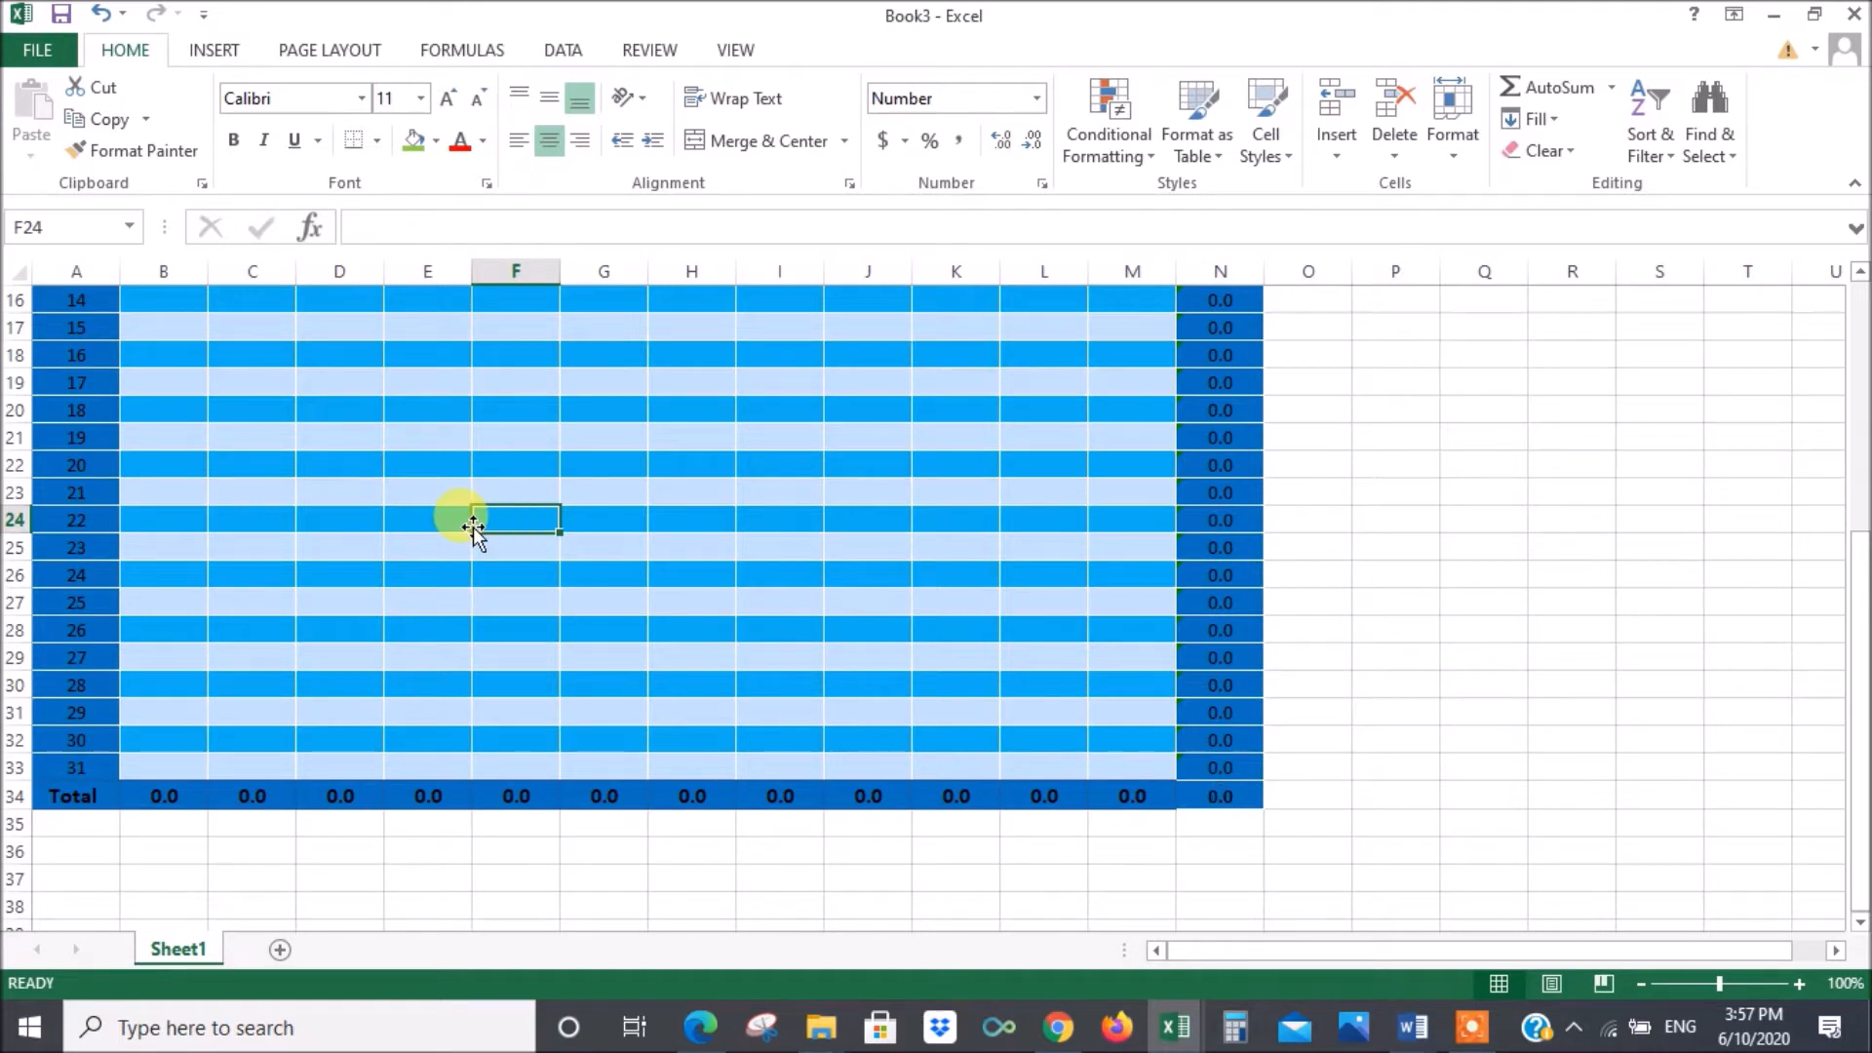
scroll(430, 537, up, 5)
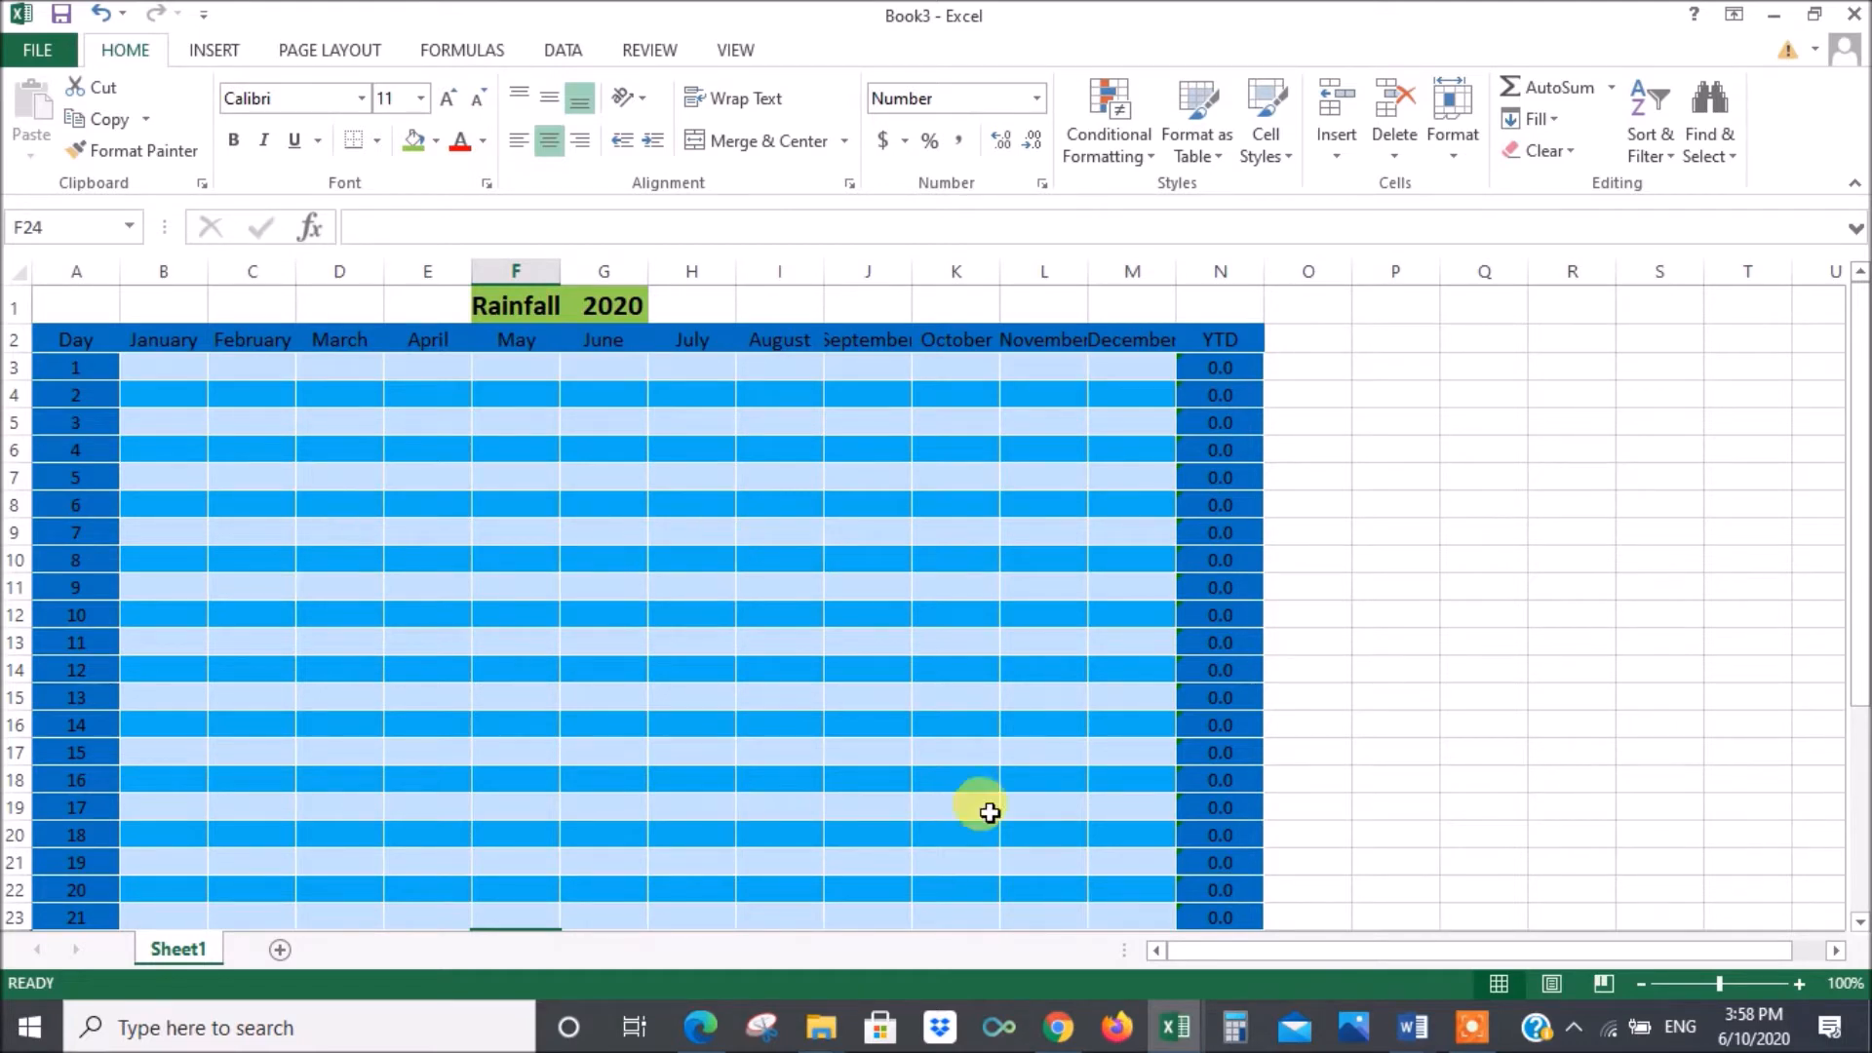
click(618, 310)
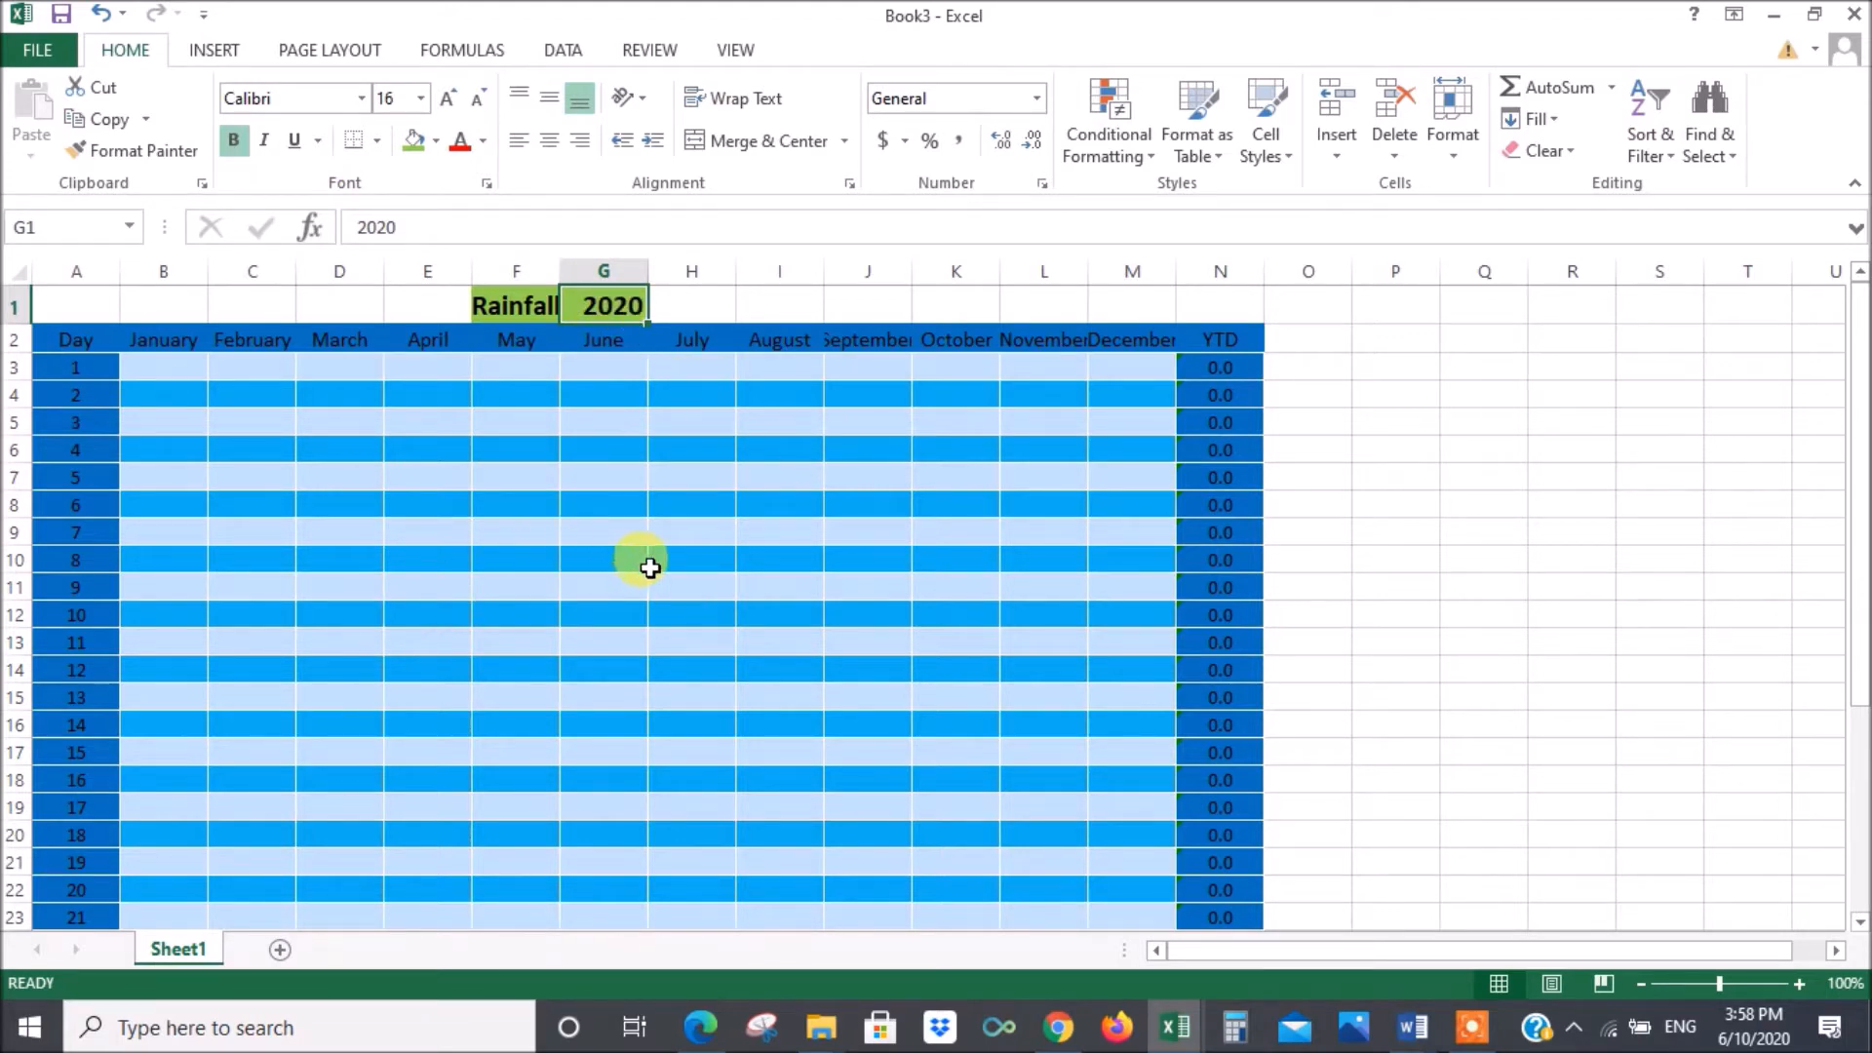
click(1467, 570)
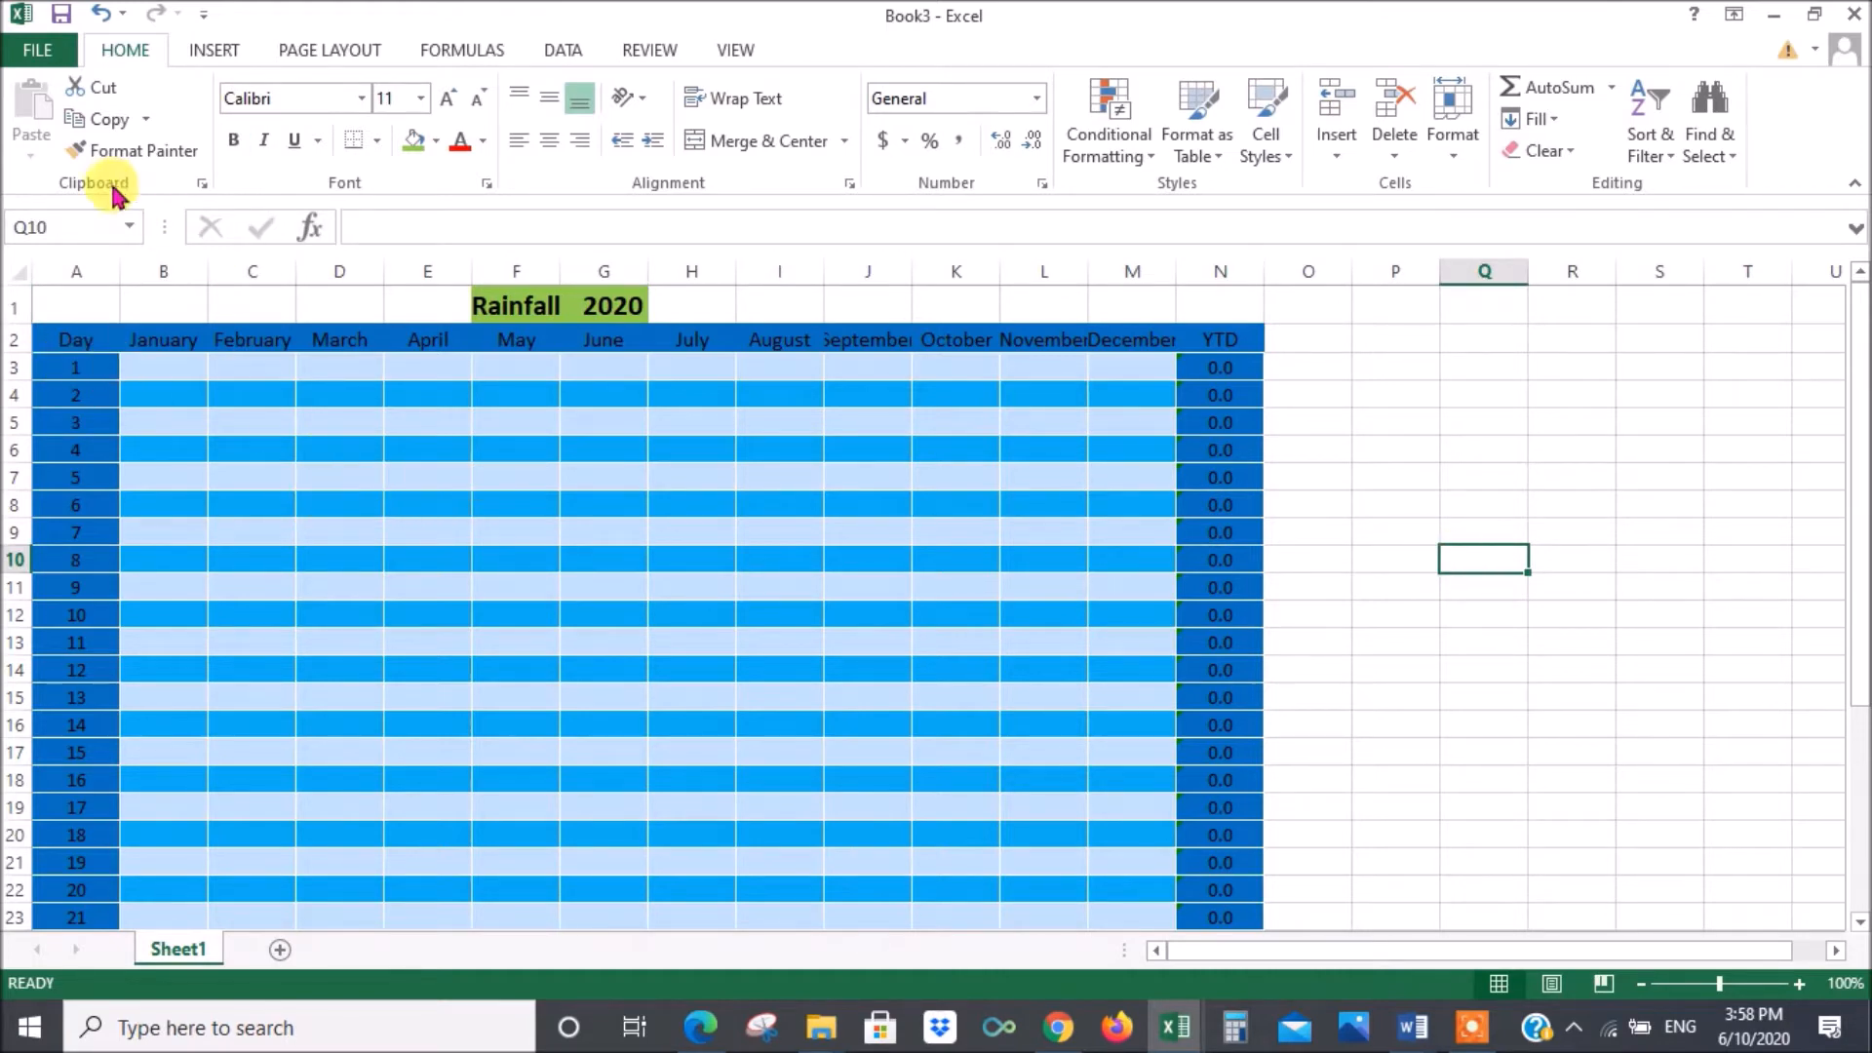
click(41, 54)
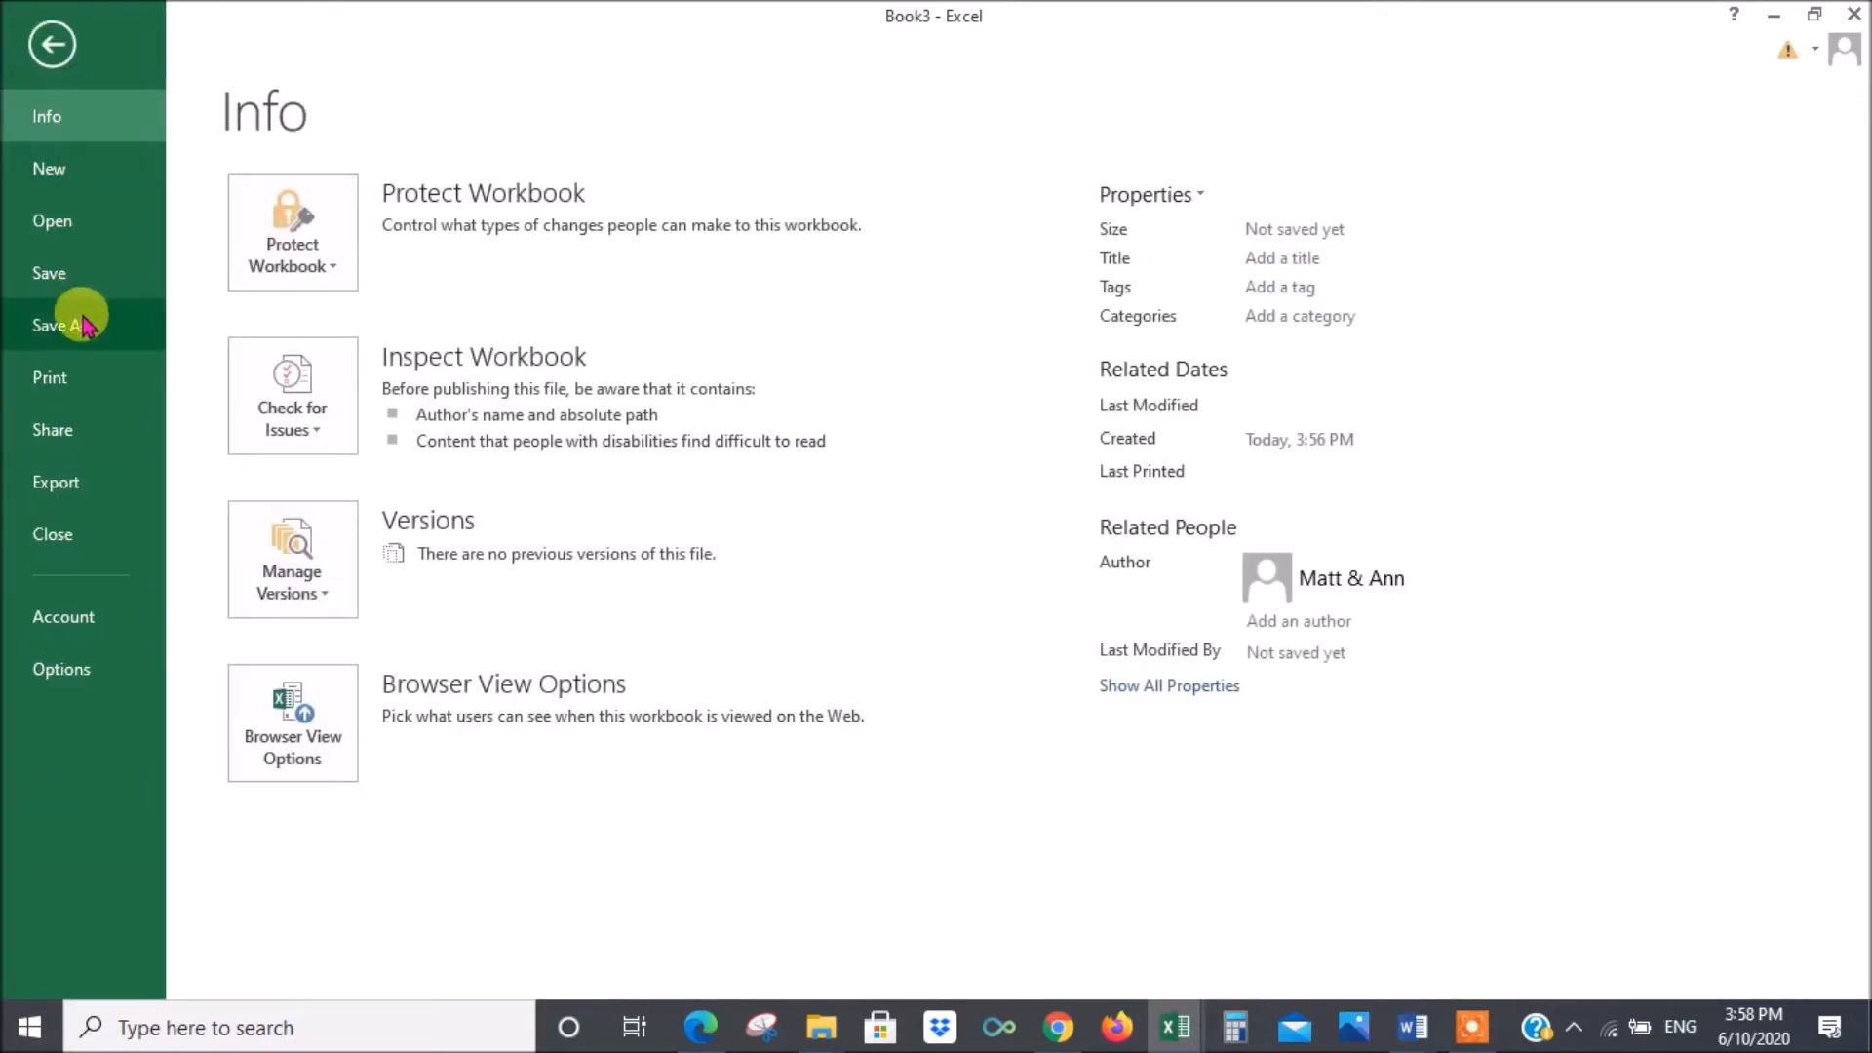
click(84, 322)
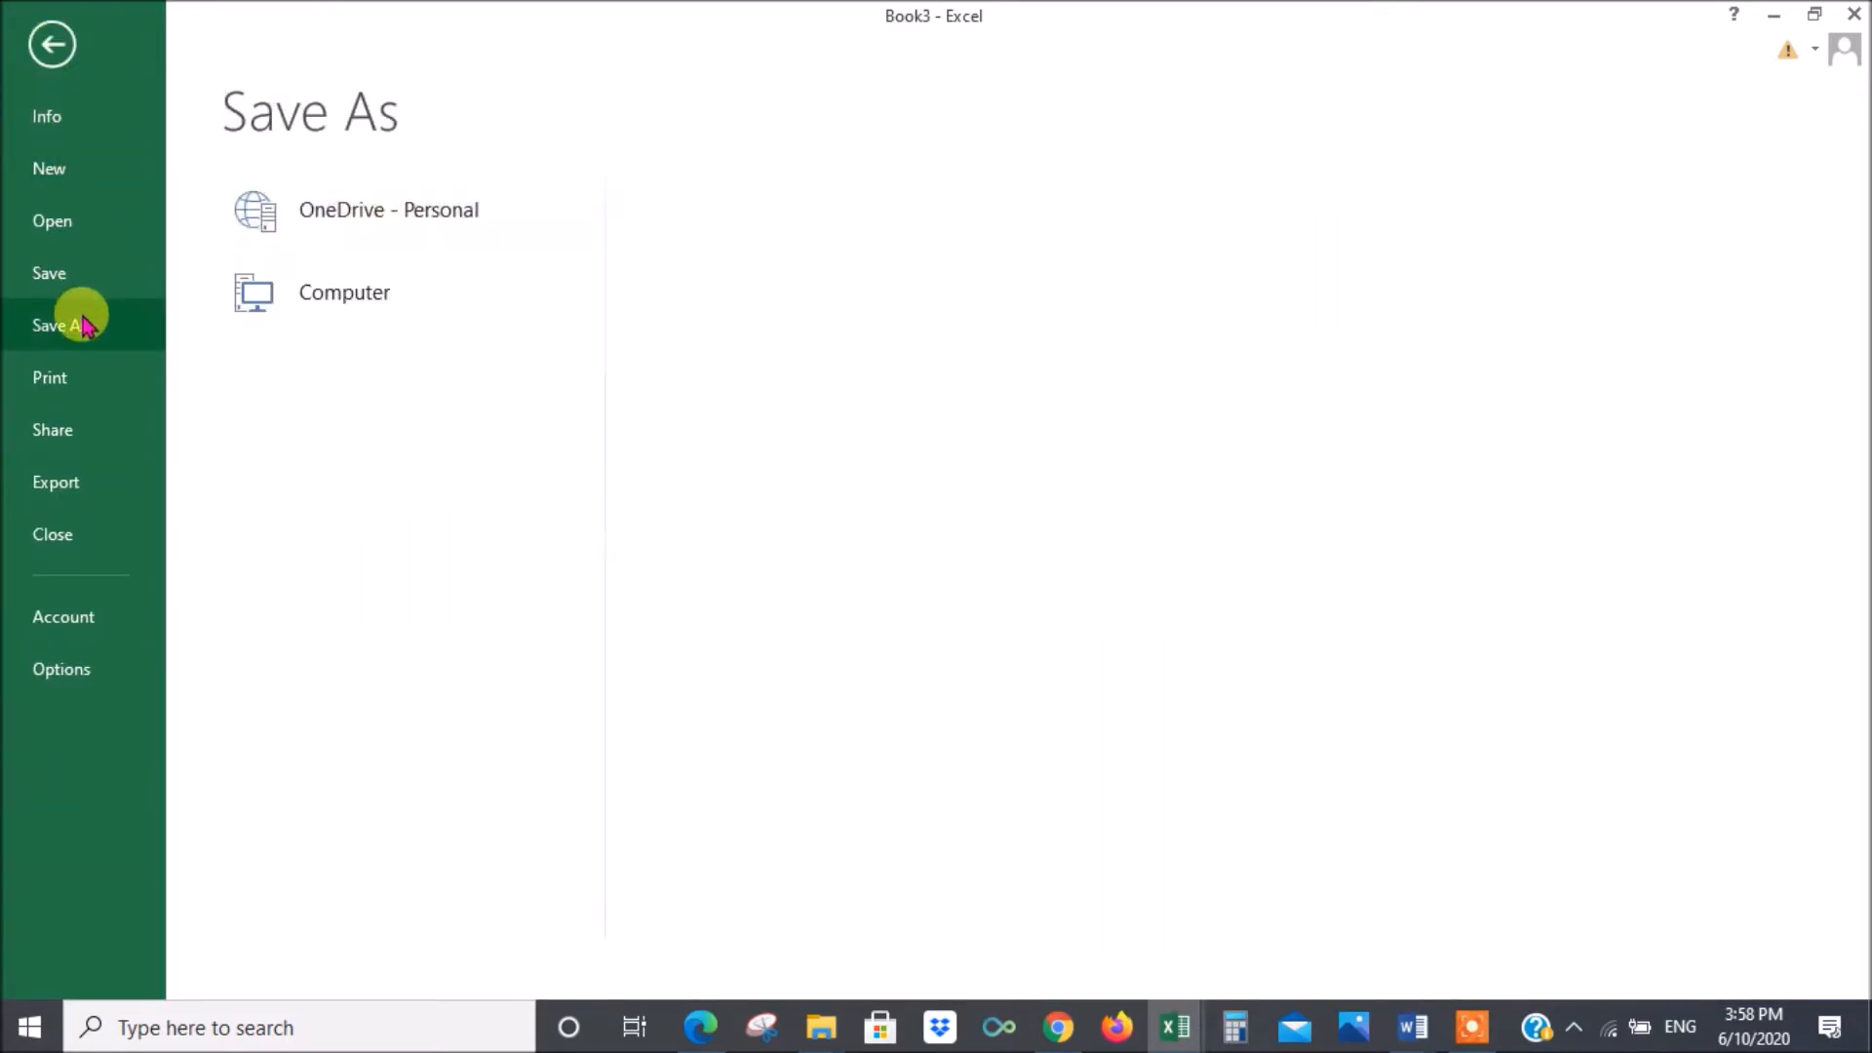
click(378, 298)
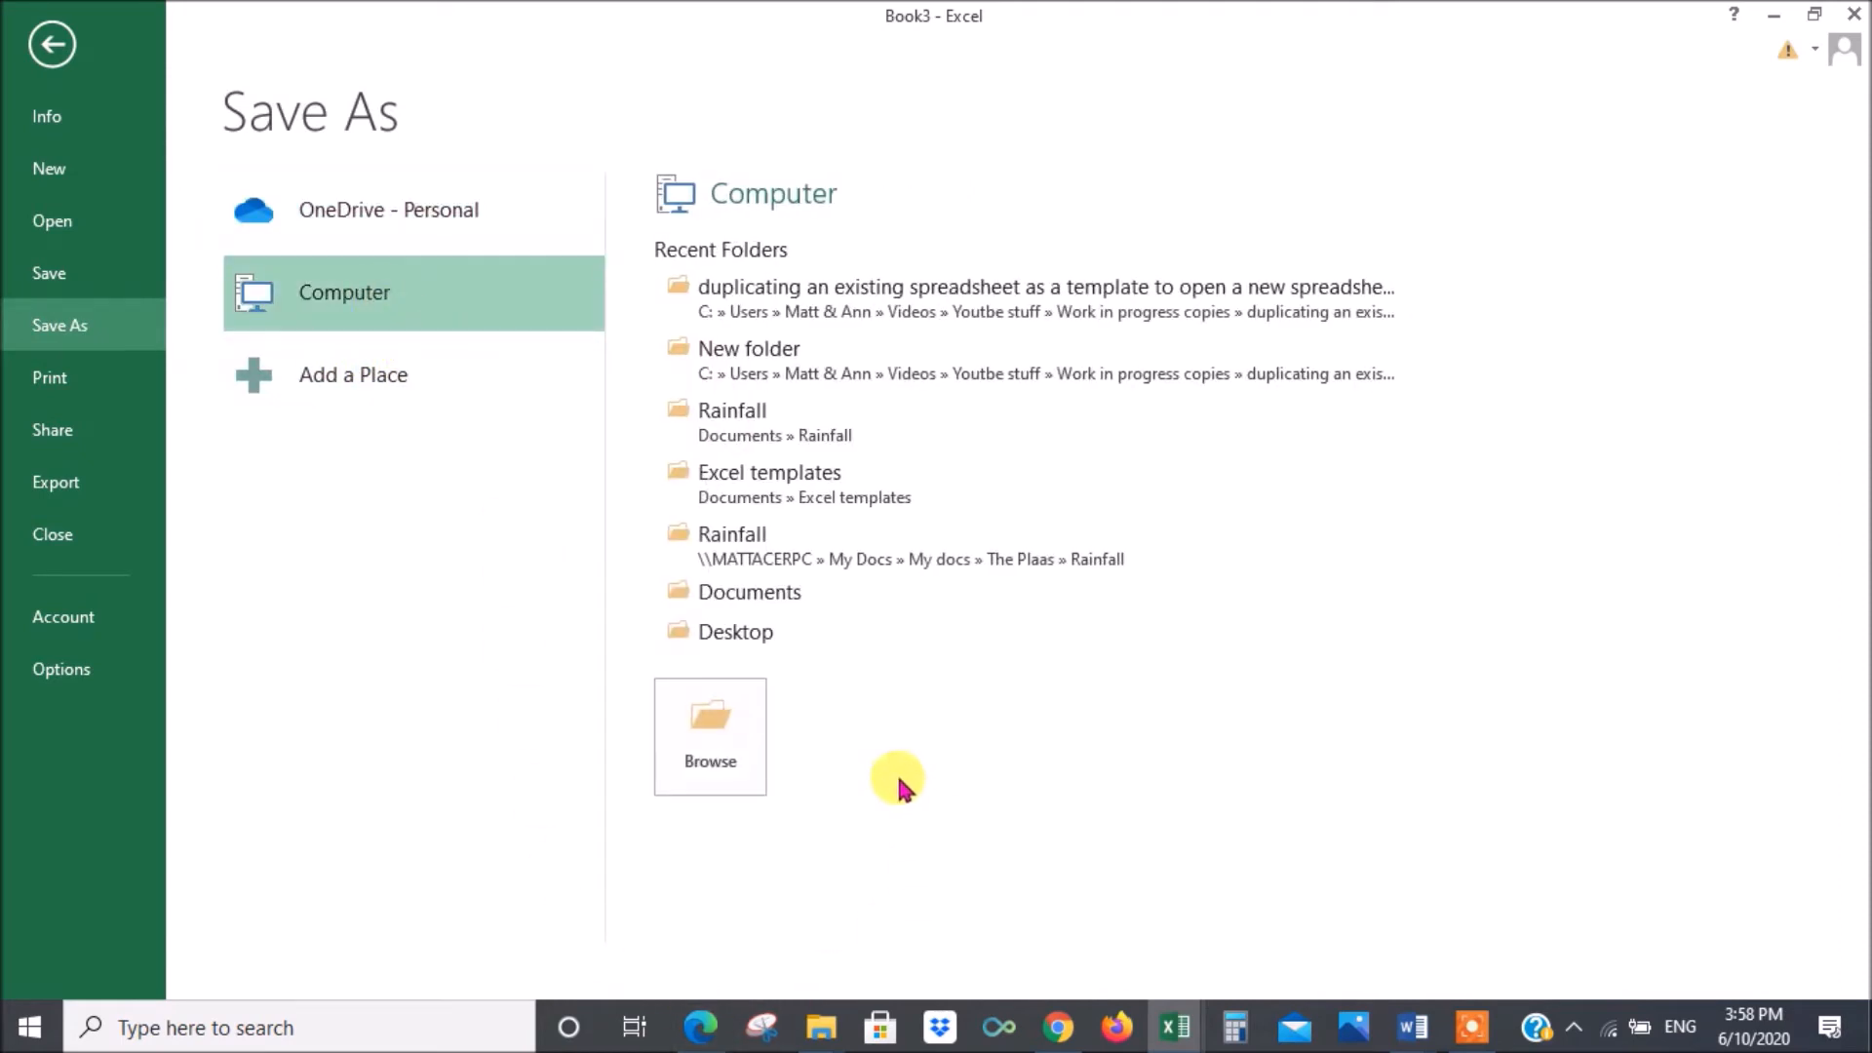
click(742, 636)
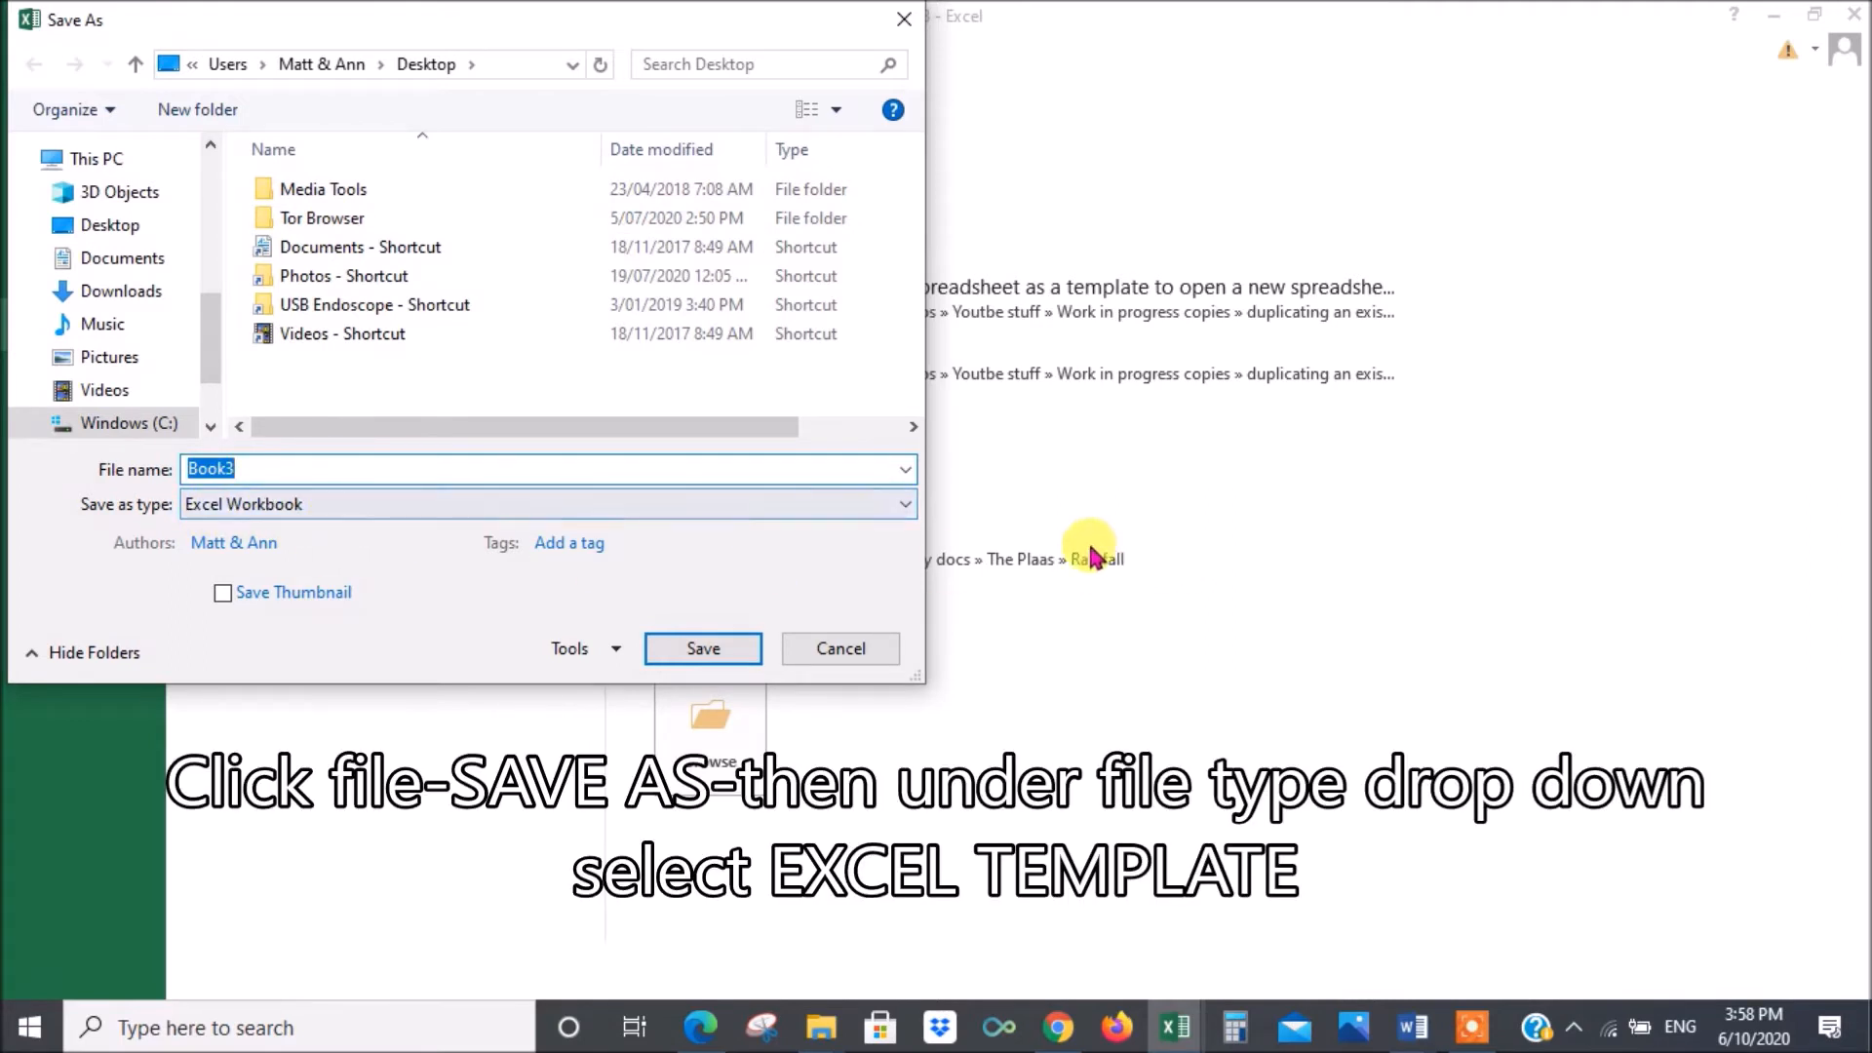
click(904, 507)
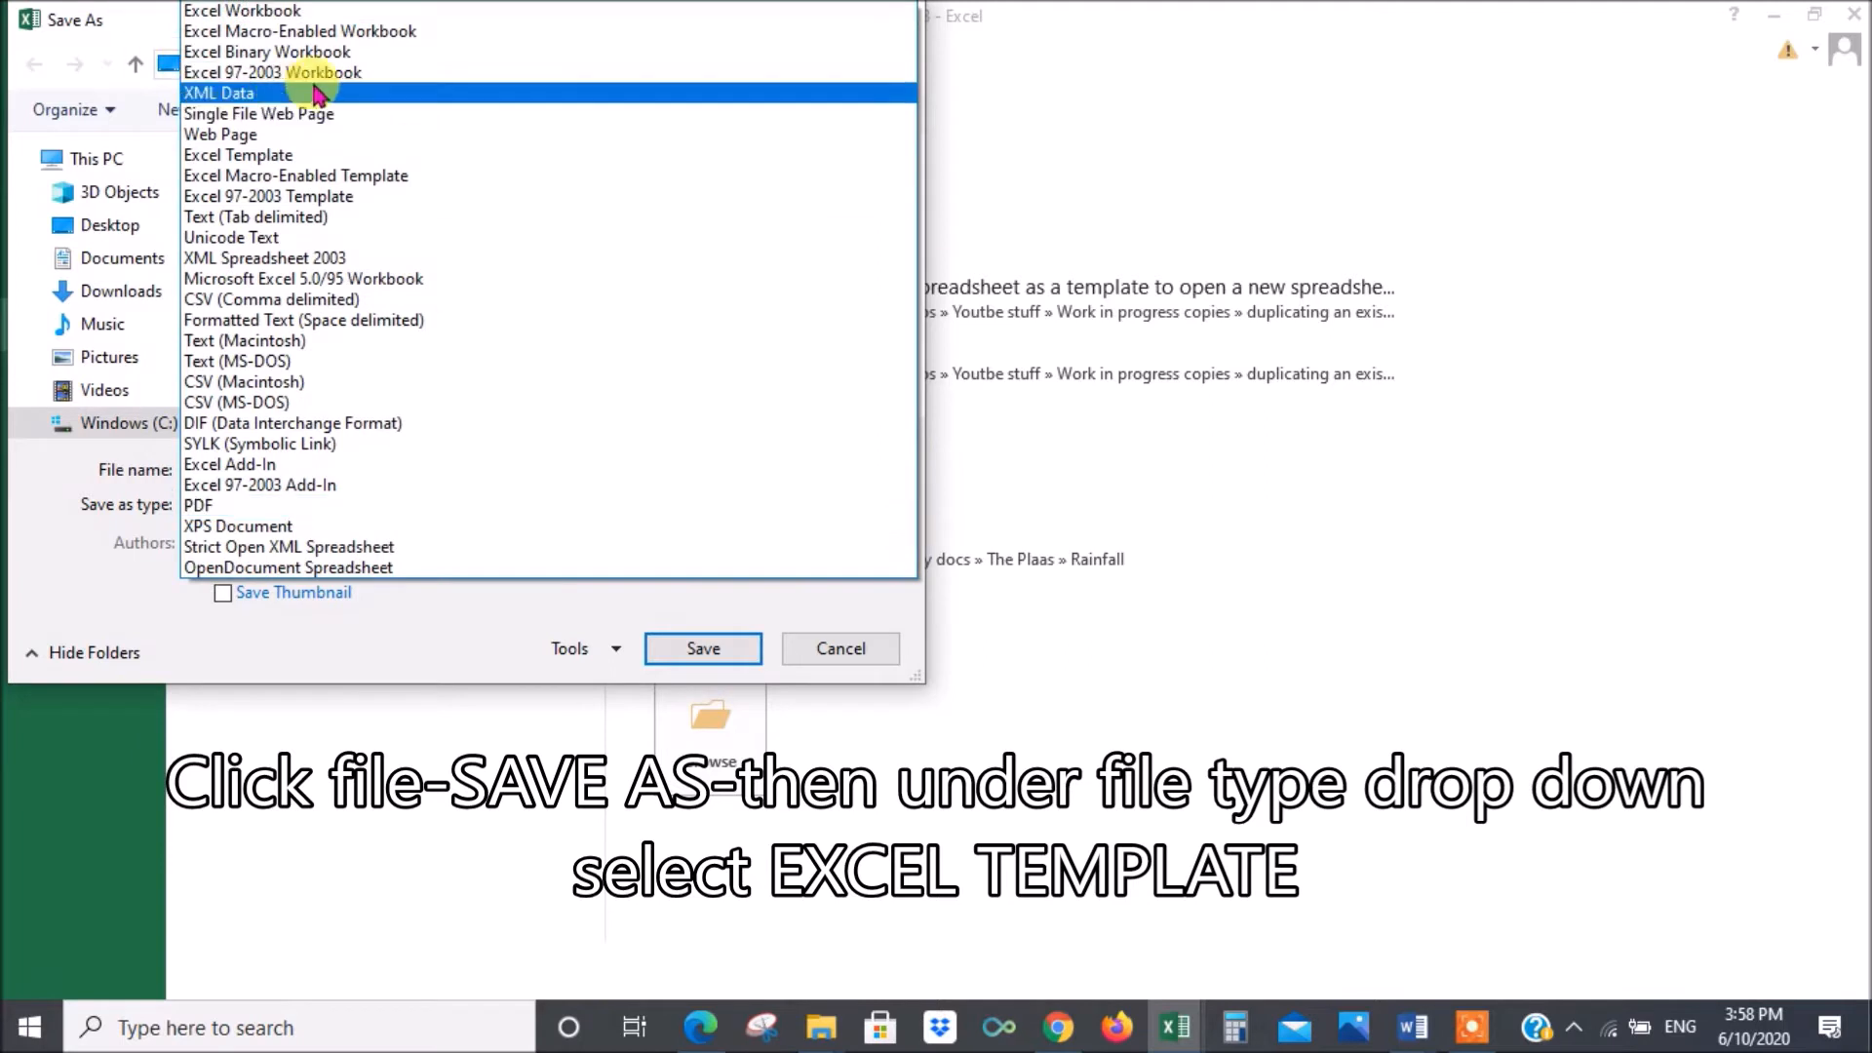
click(283, 157)
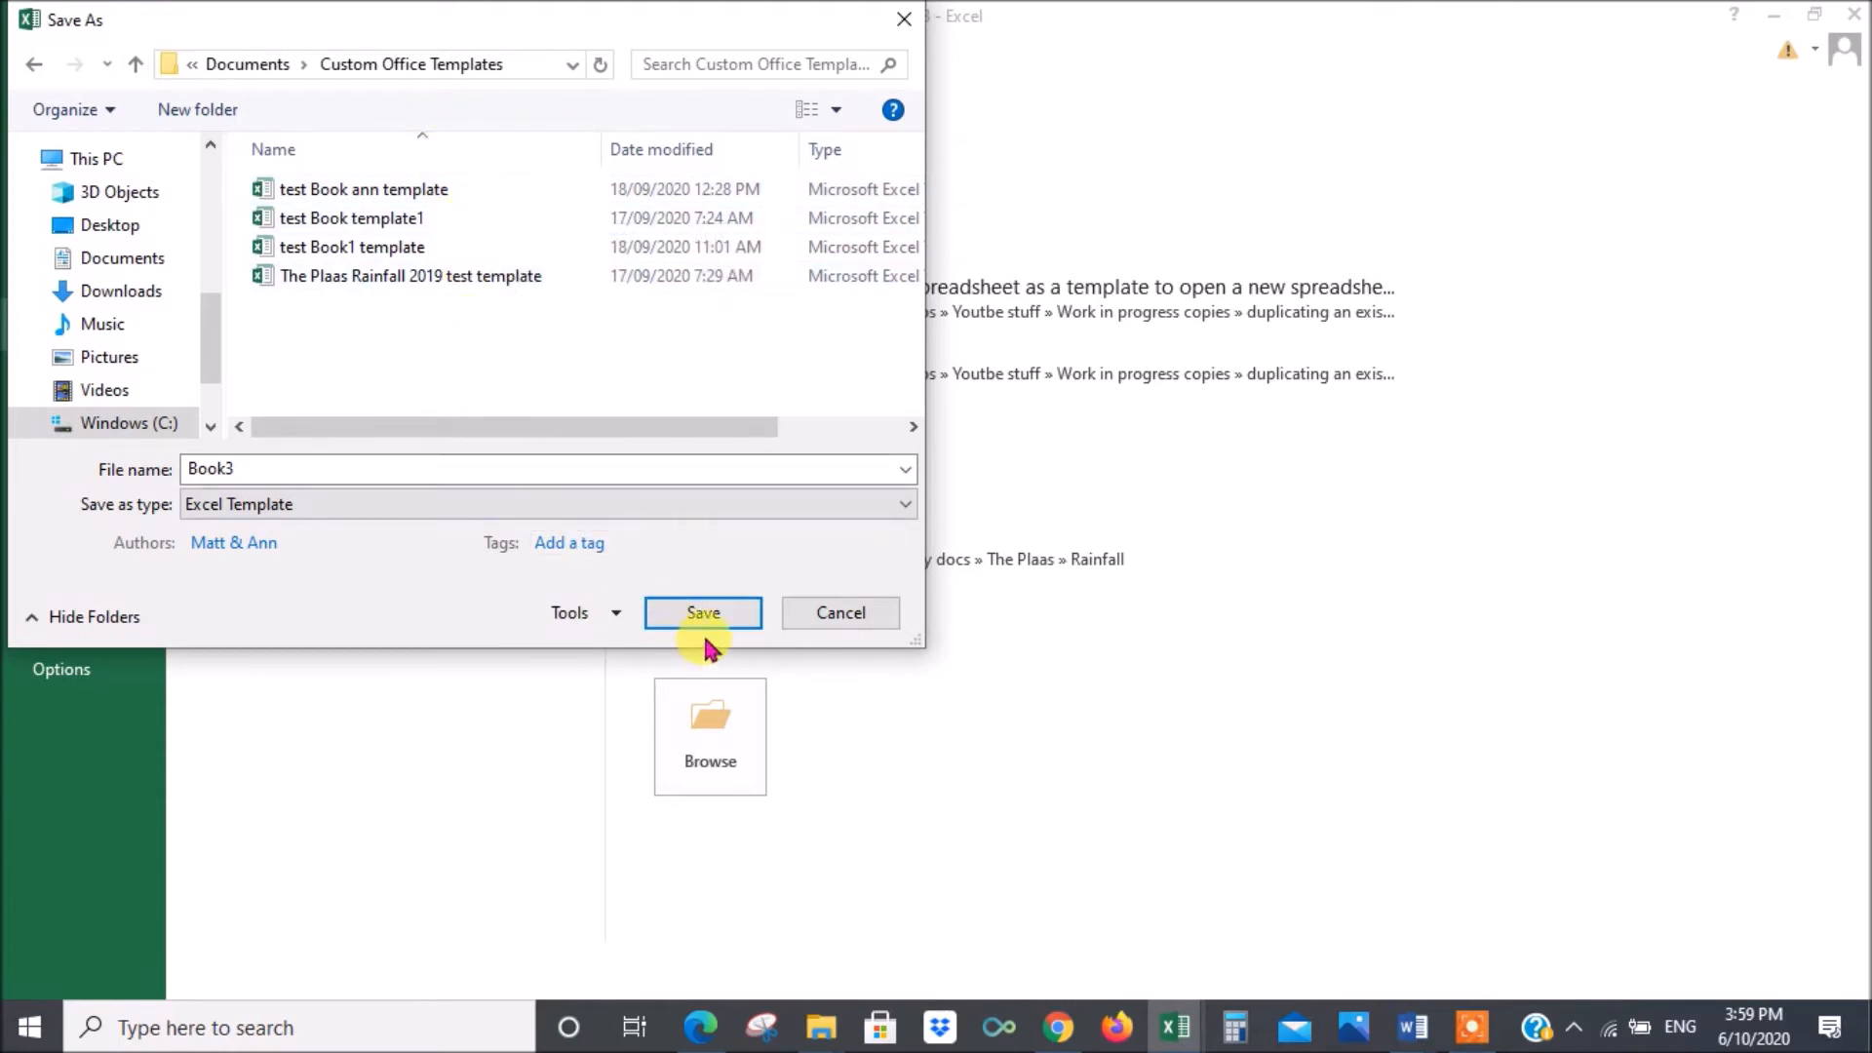
click(226, 468)
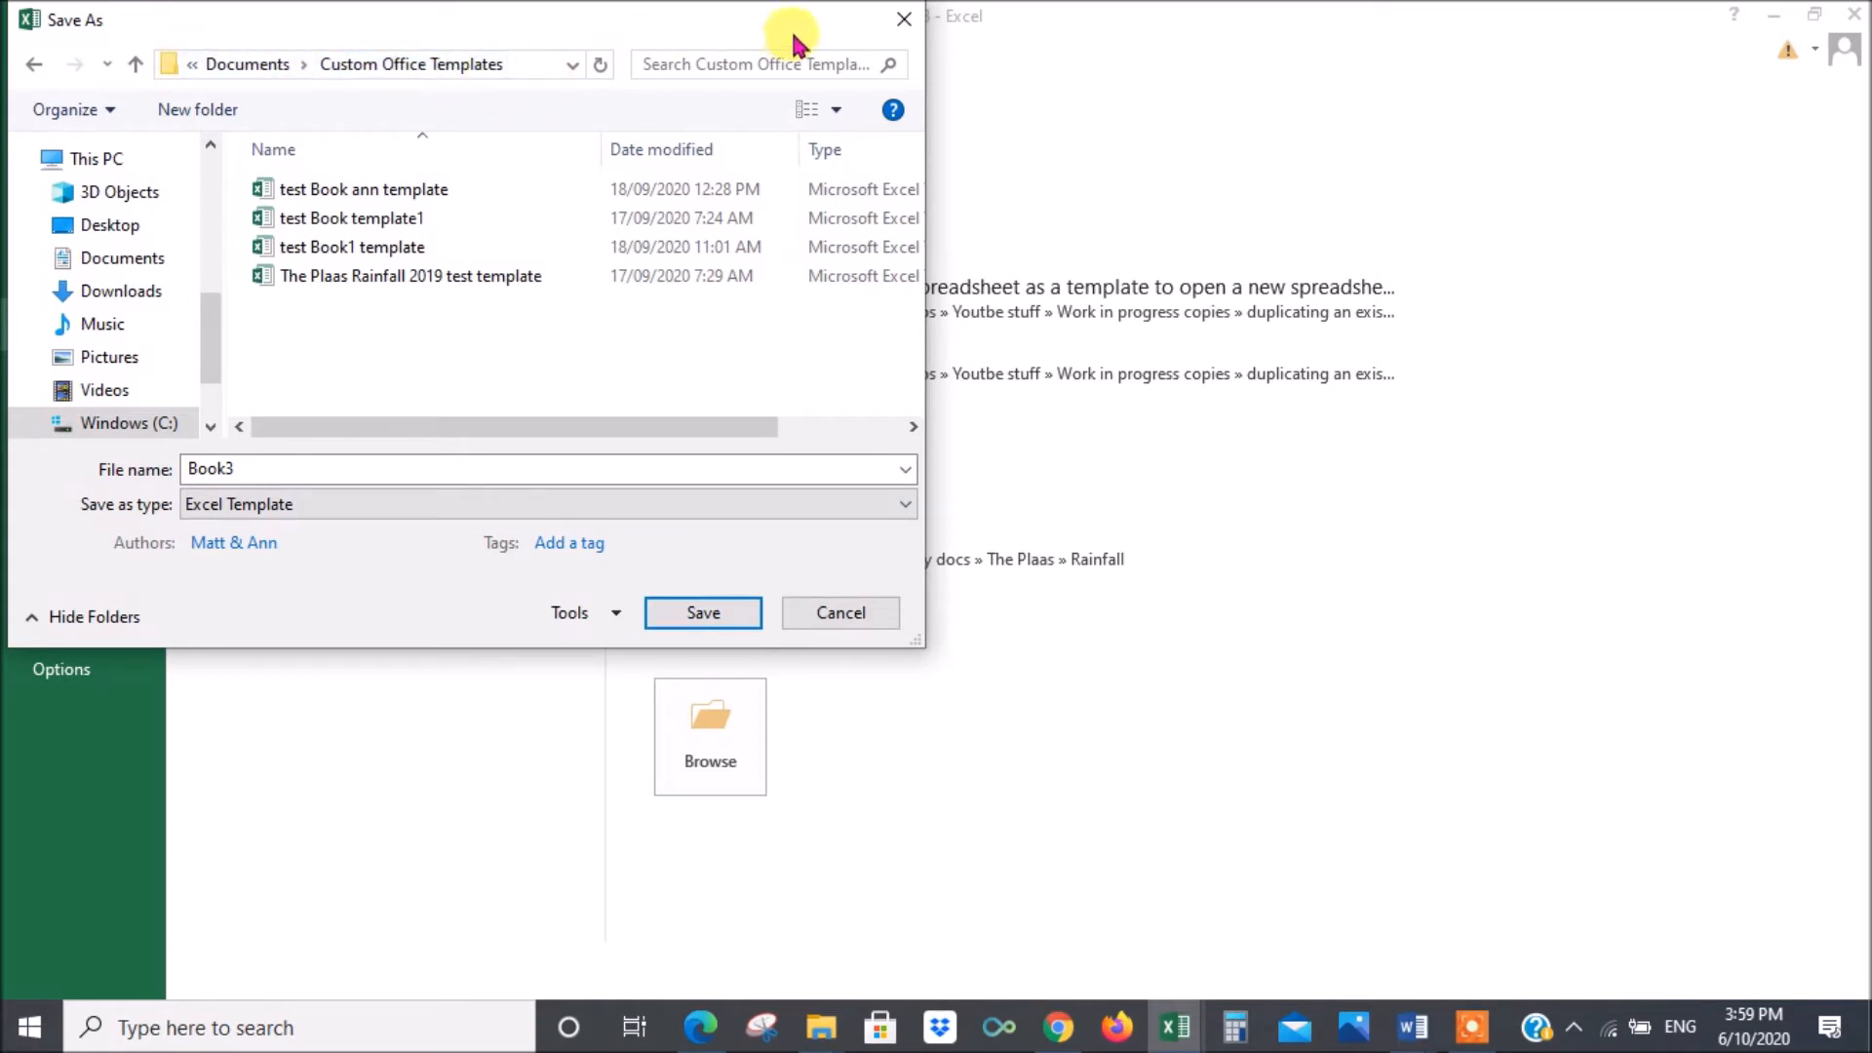
click(899, 21)
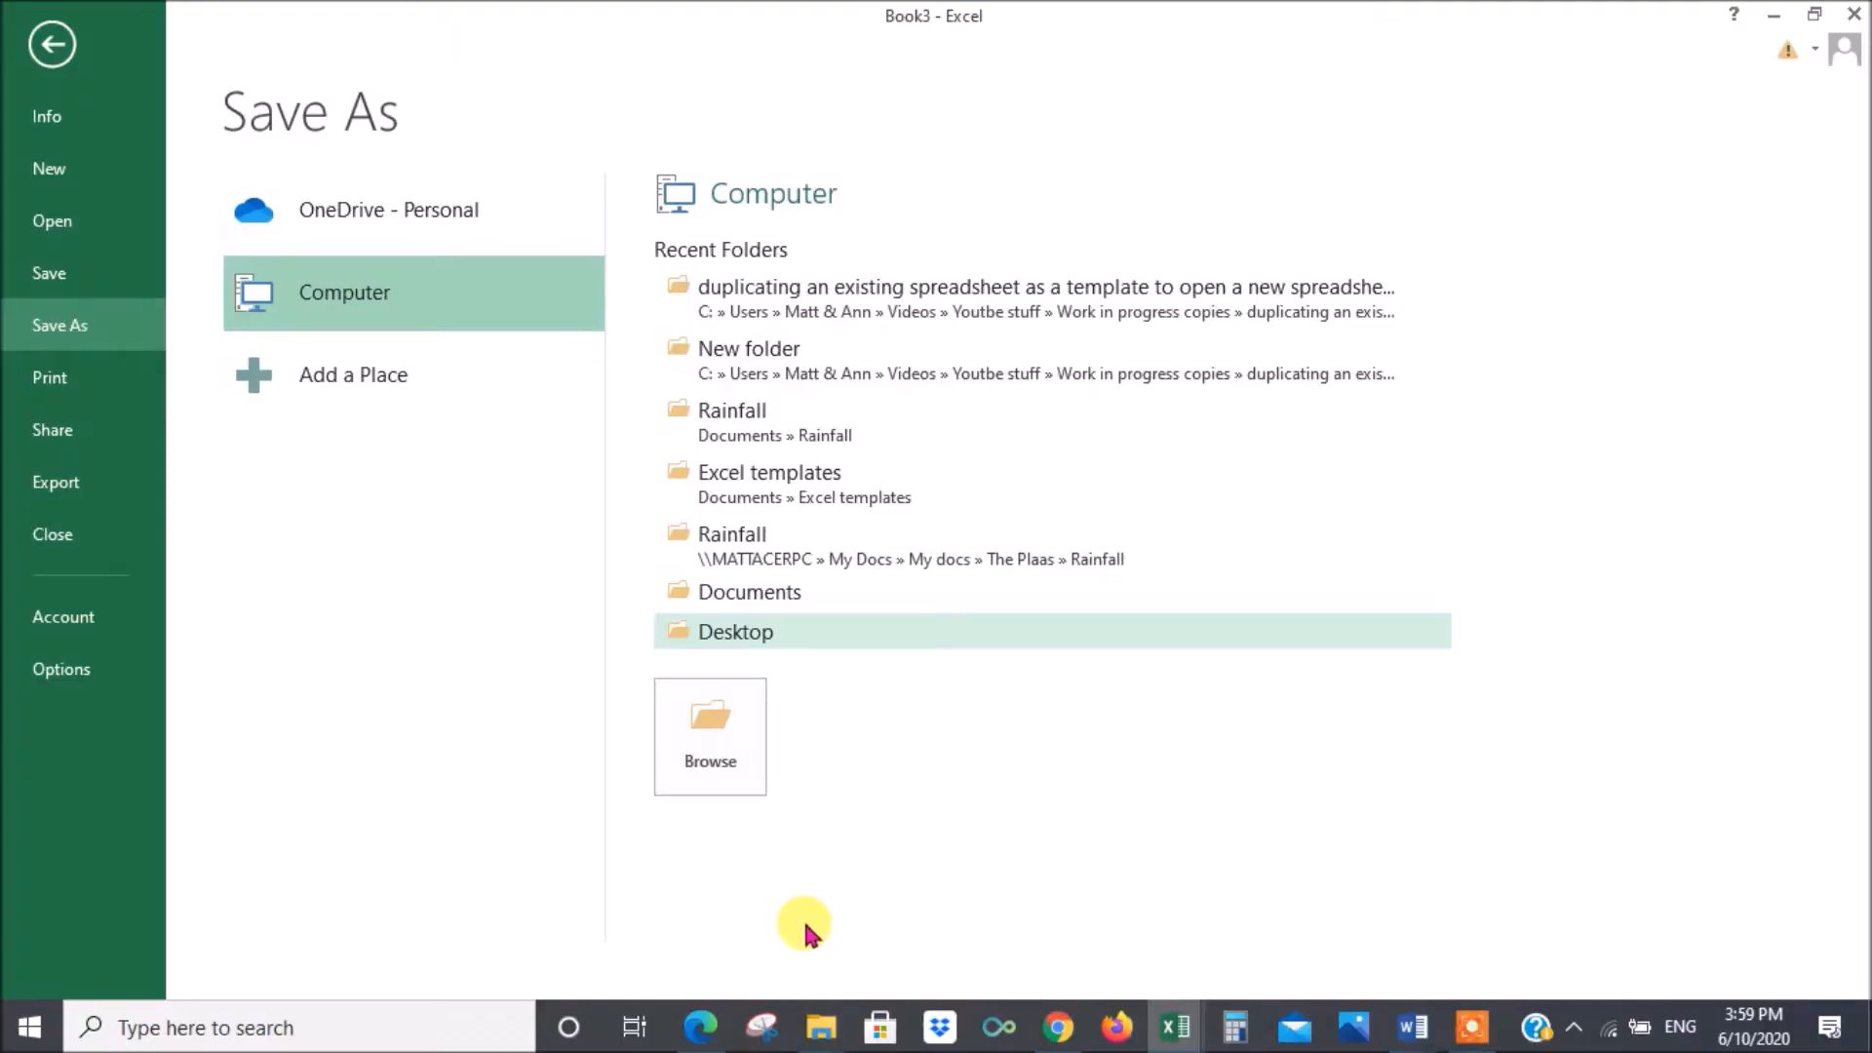
- Open the Excel templates folder in a new File Explorer window and minimize that window
mouse_move(832, 1036)
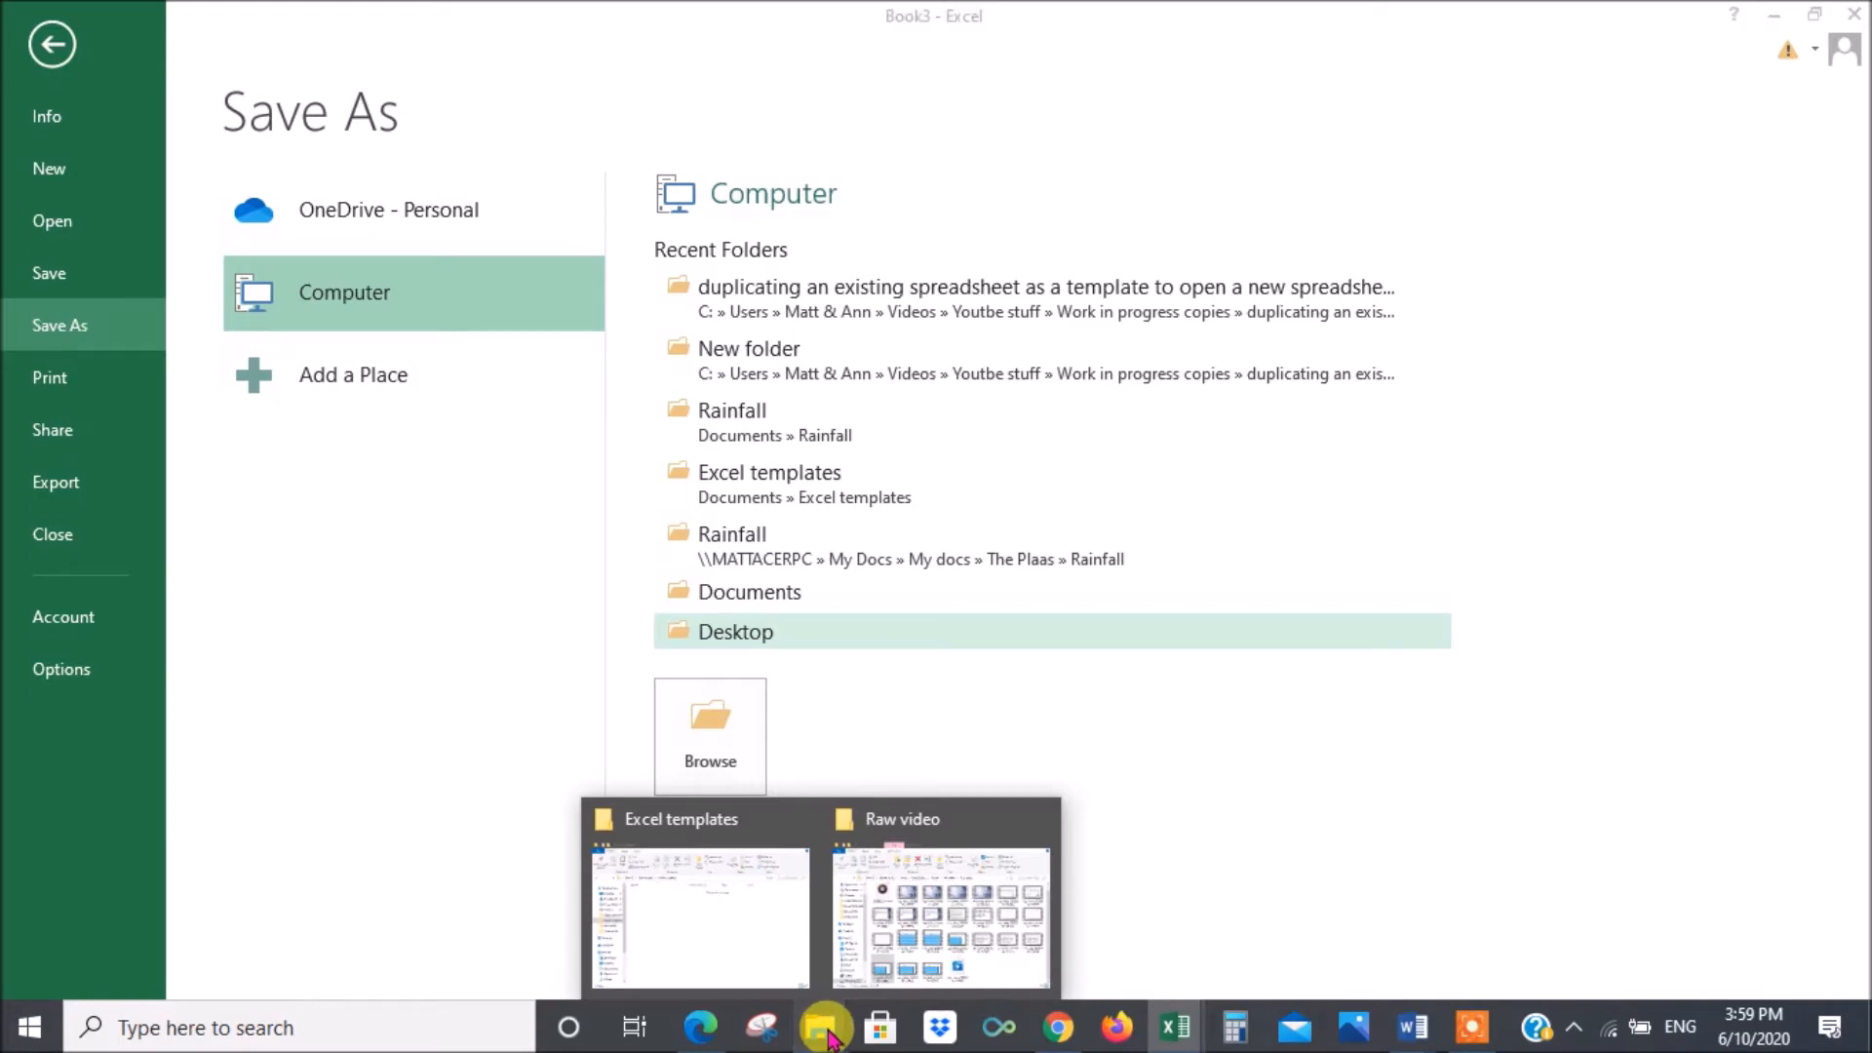
right_click(829, 1034)
click(746, 882)
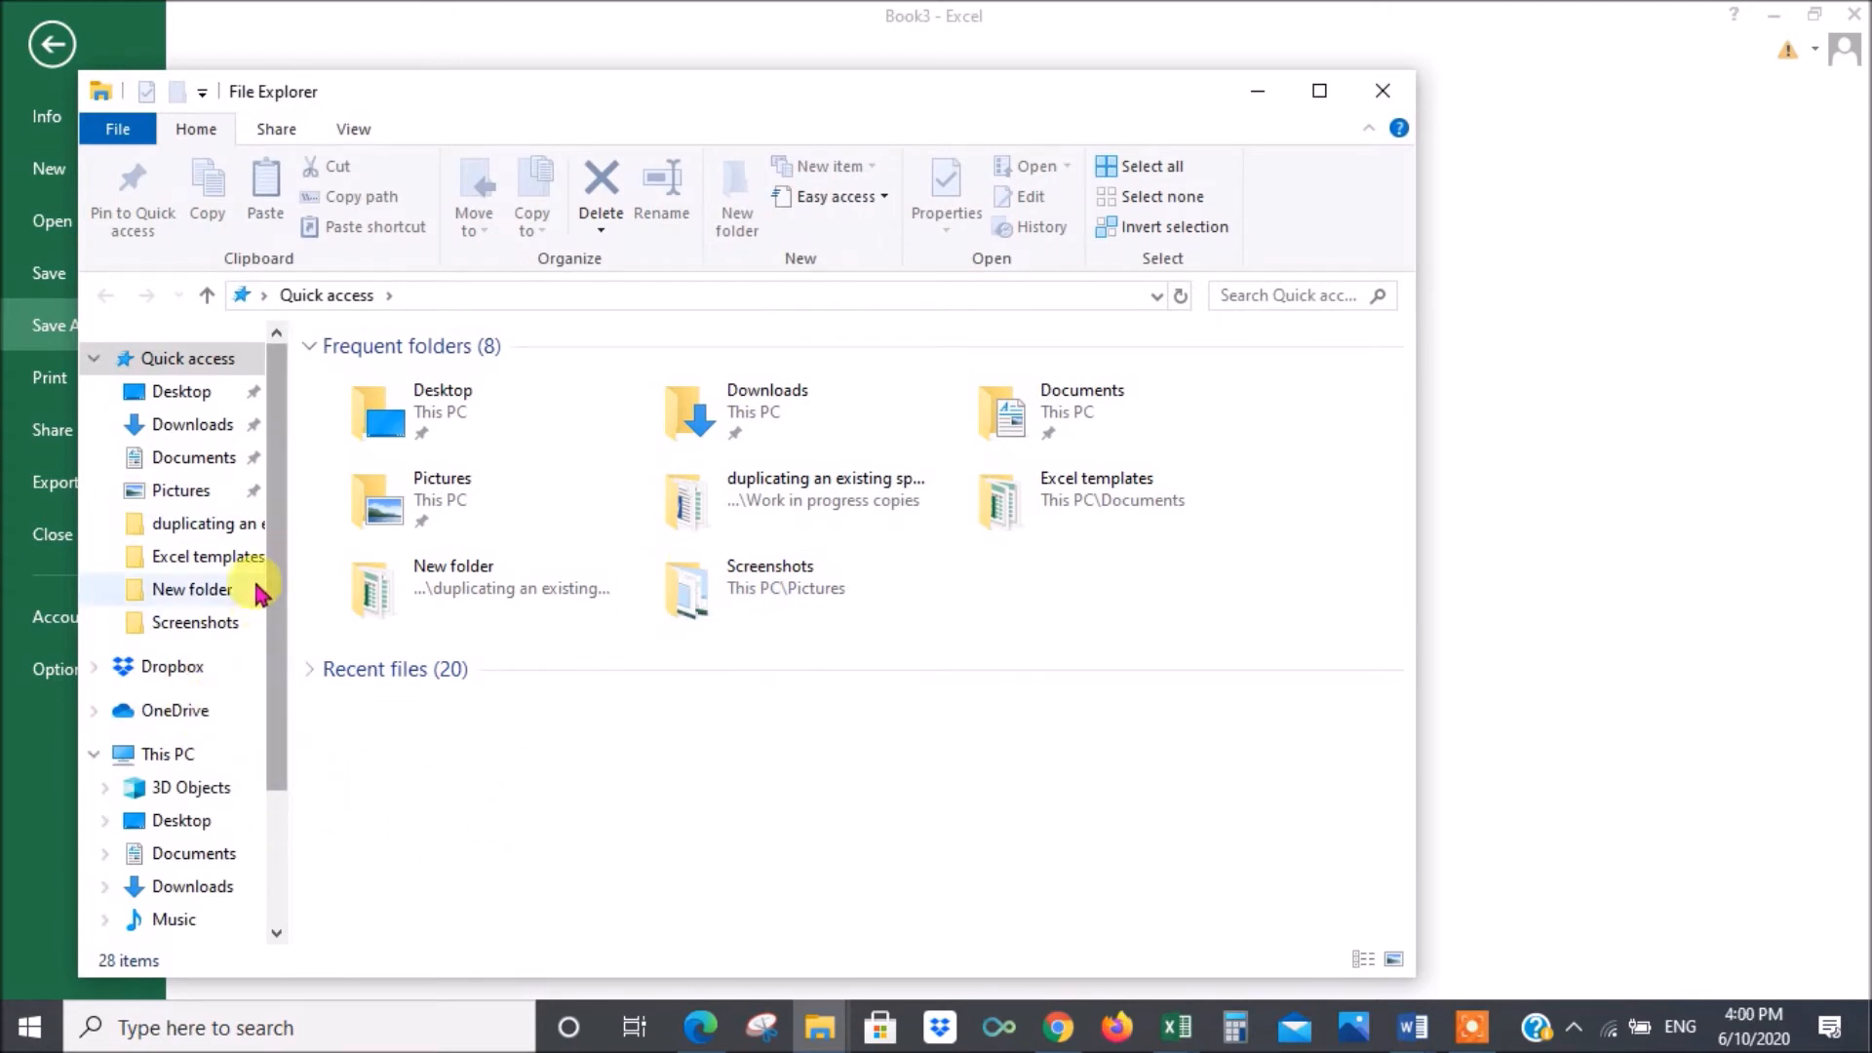
click(190, 562)
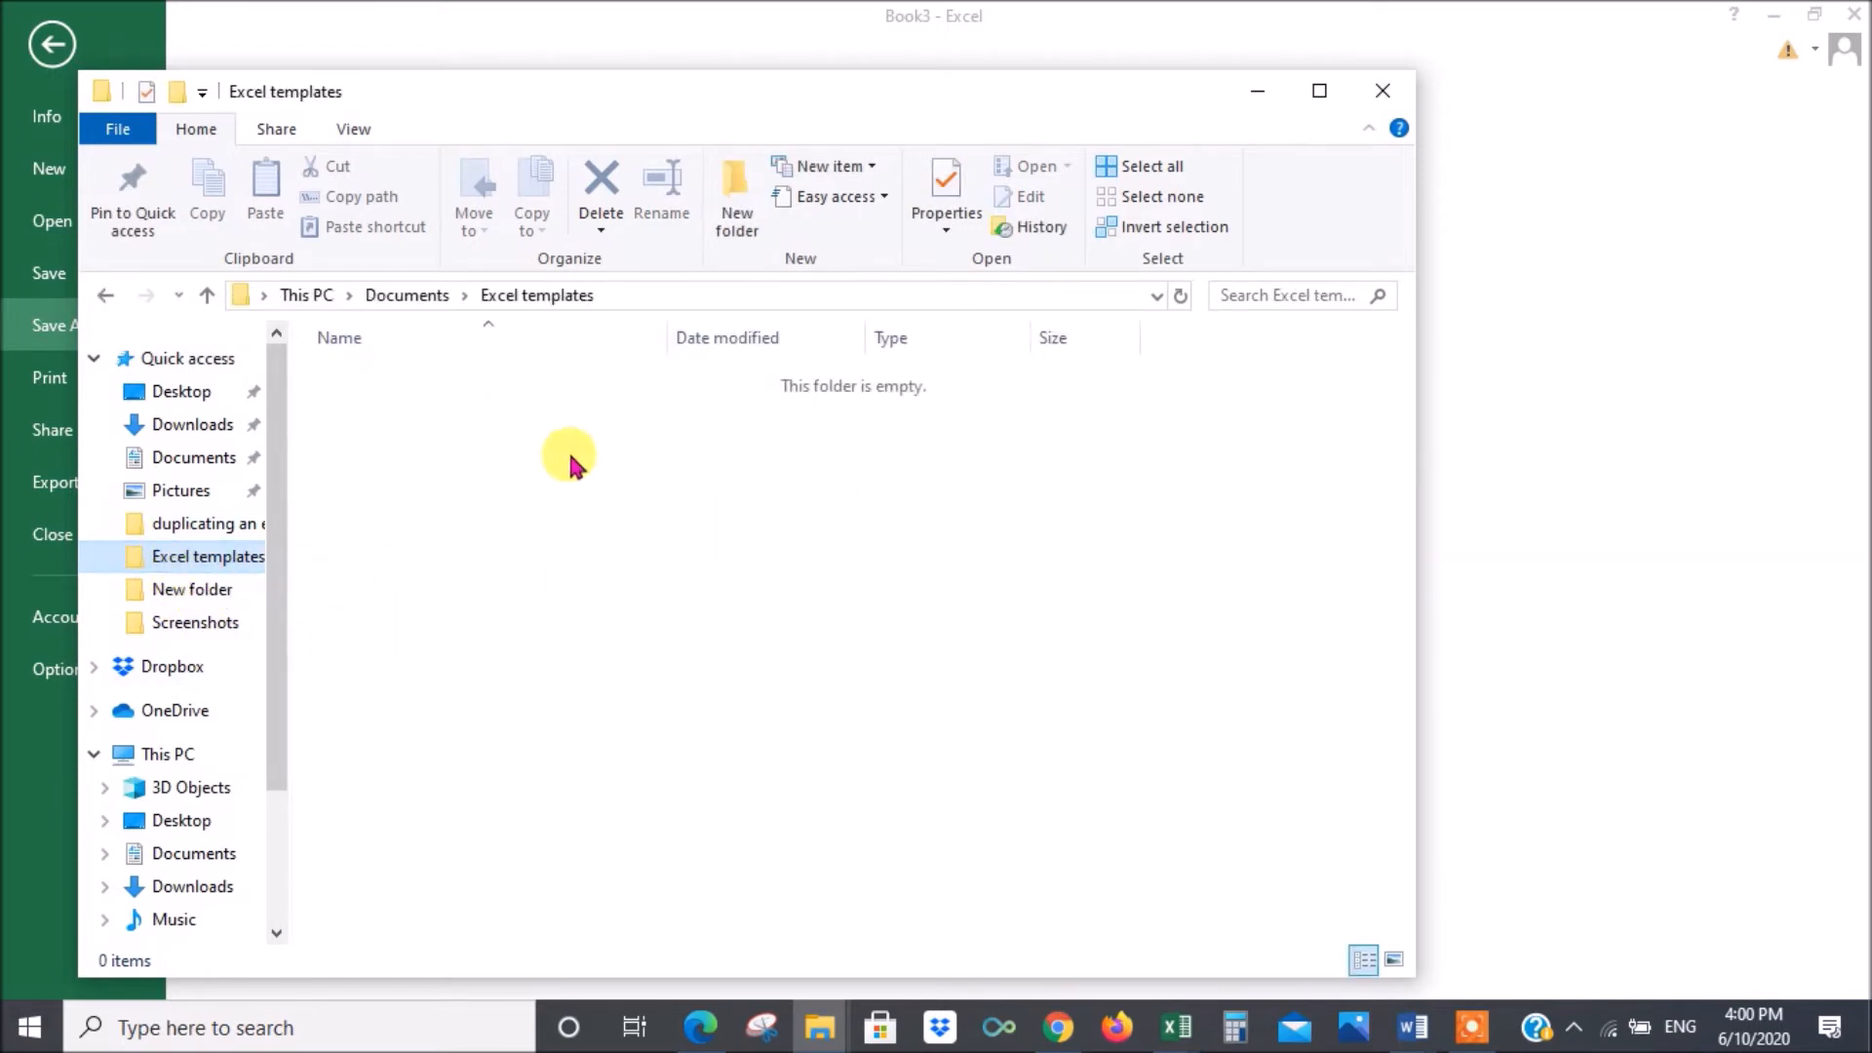
click(1256, 88)
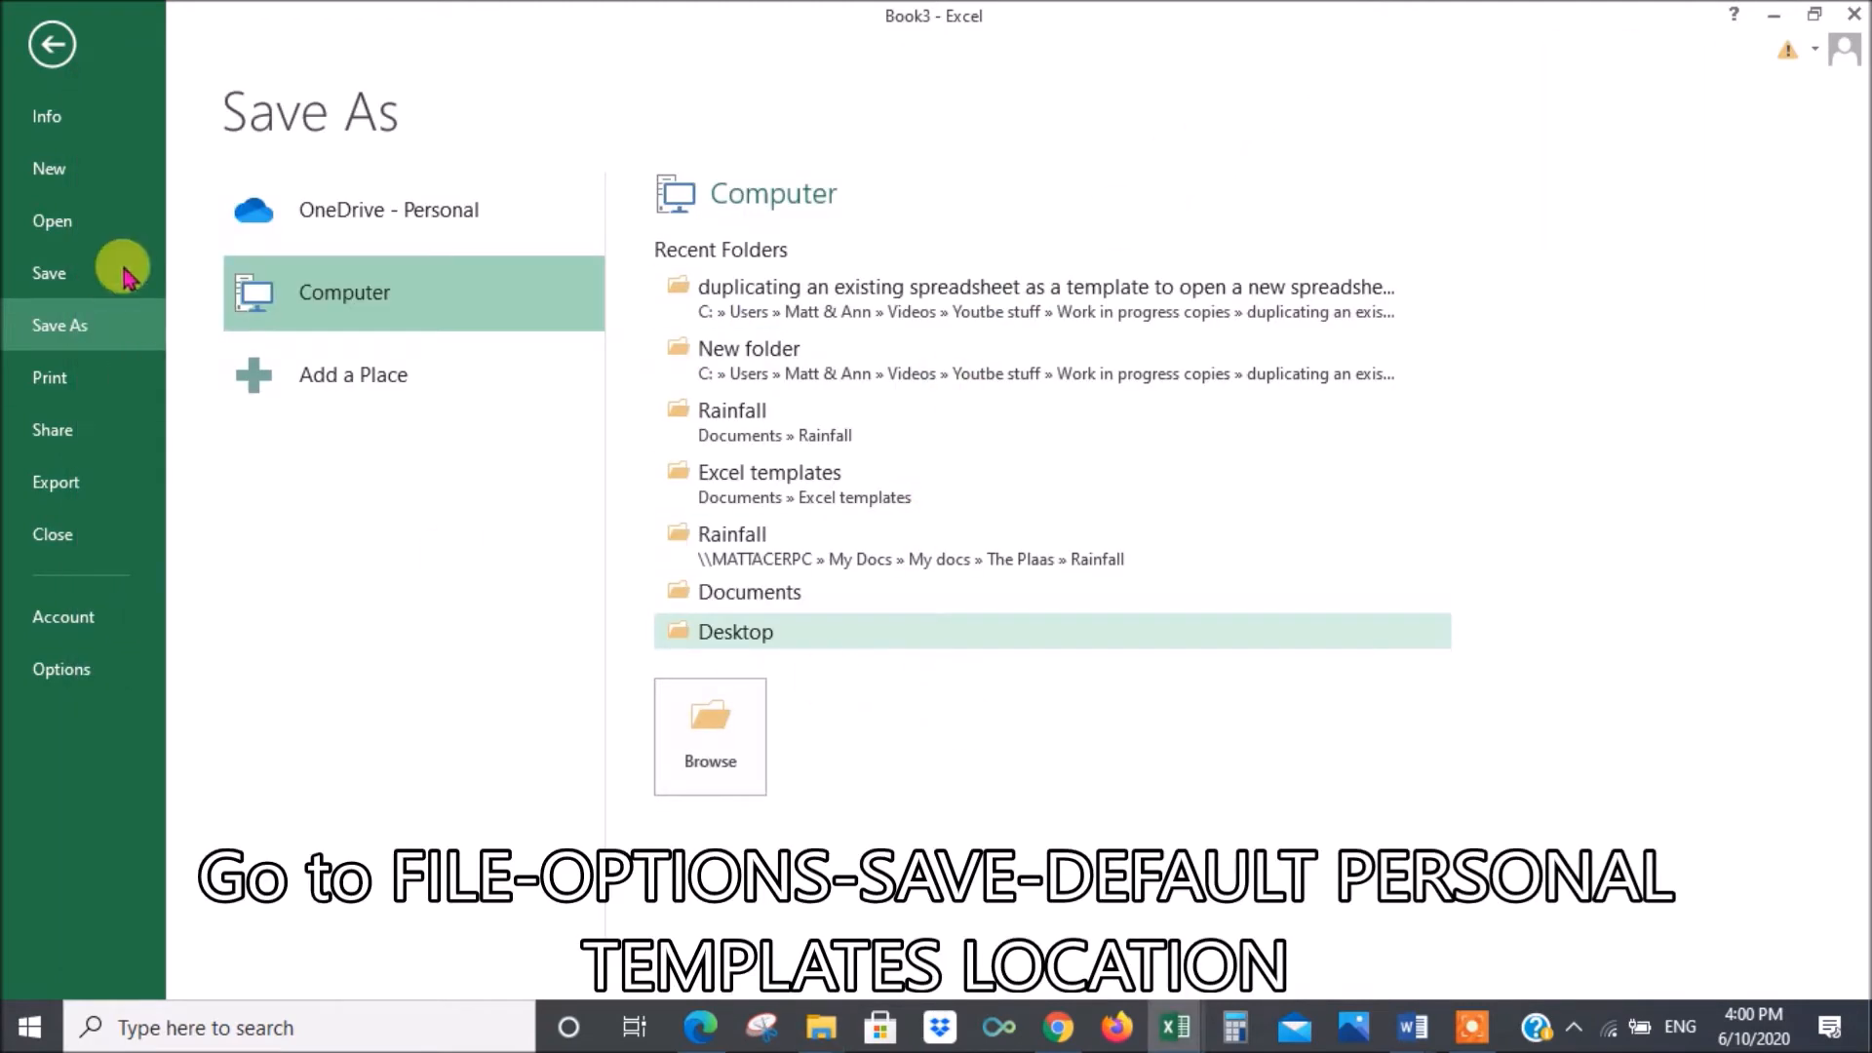
- Show Excel's save options and copy the address of the Excel templates folder from its File Explorer window
click(97, 682)
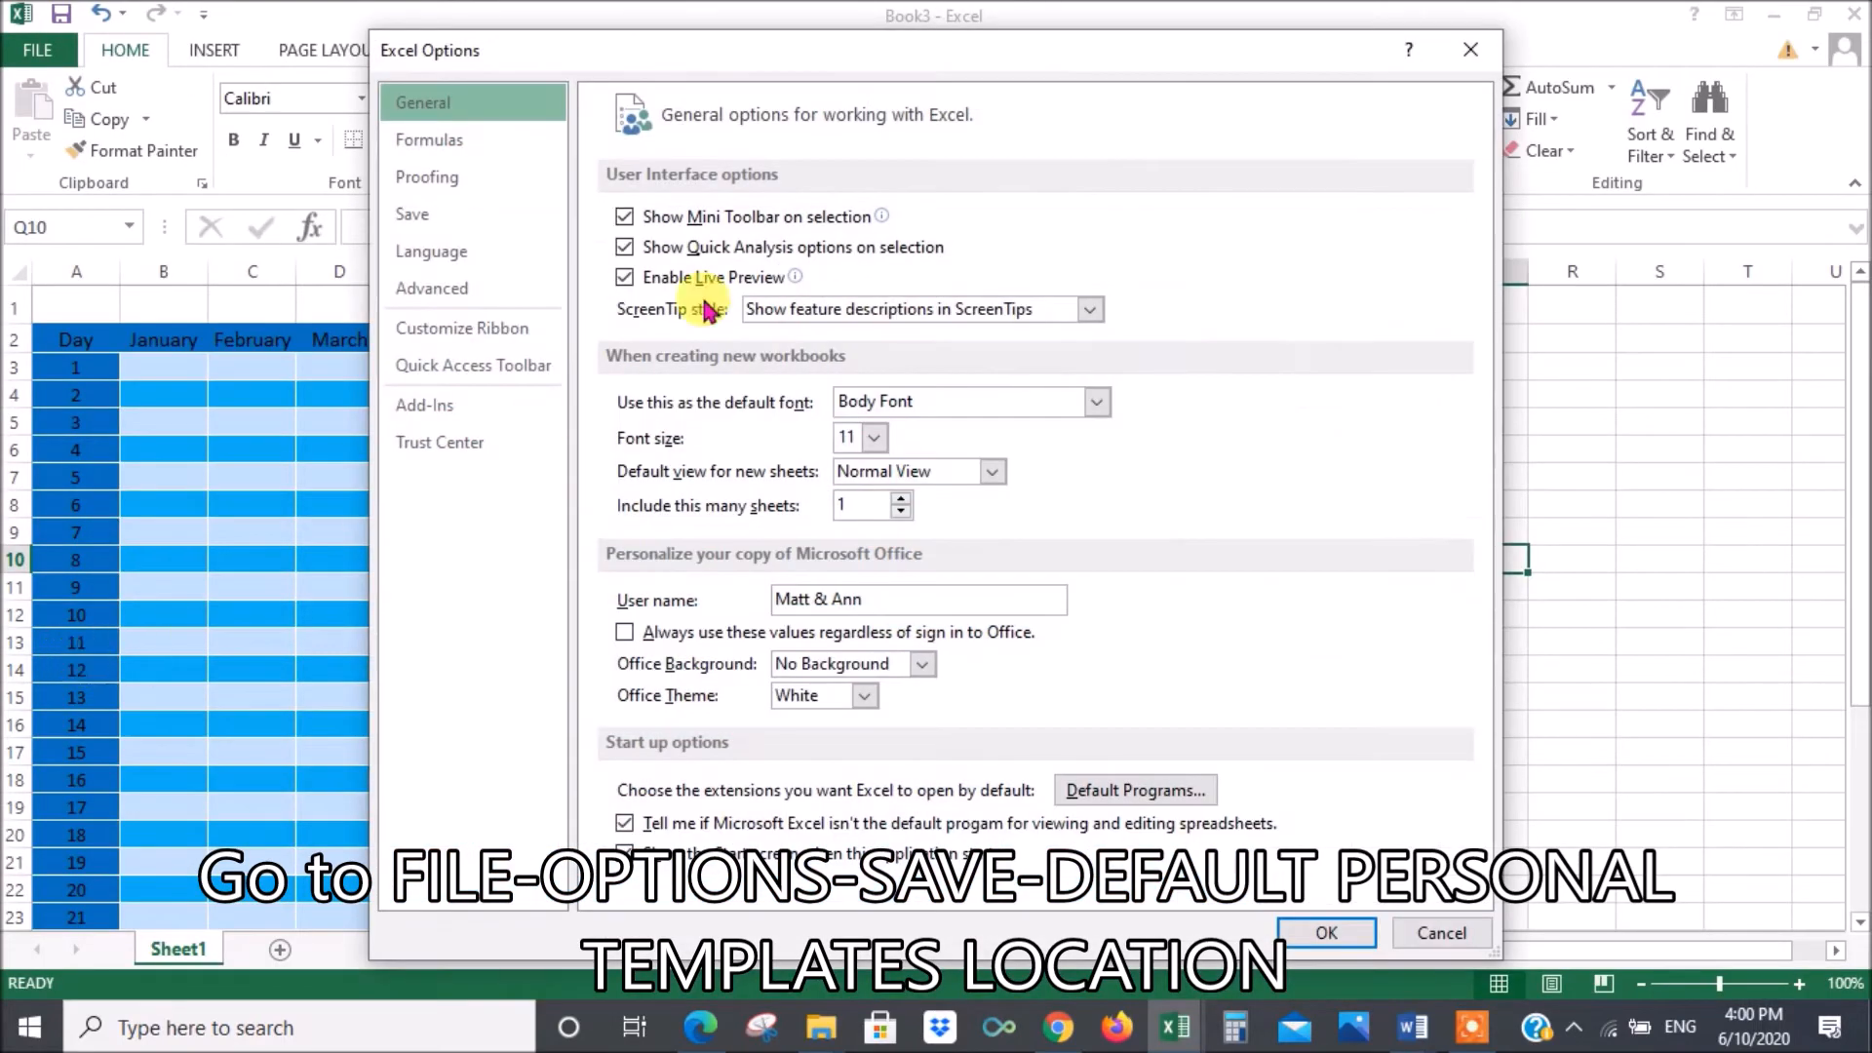
click(416, 219)
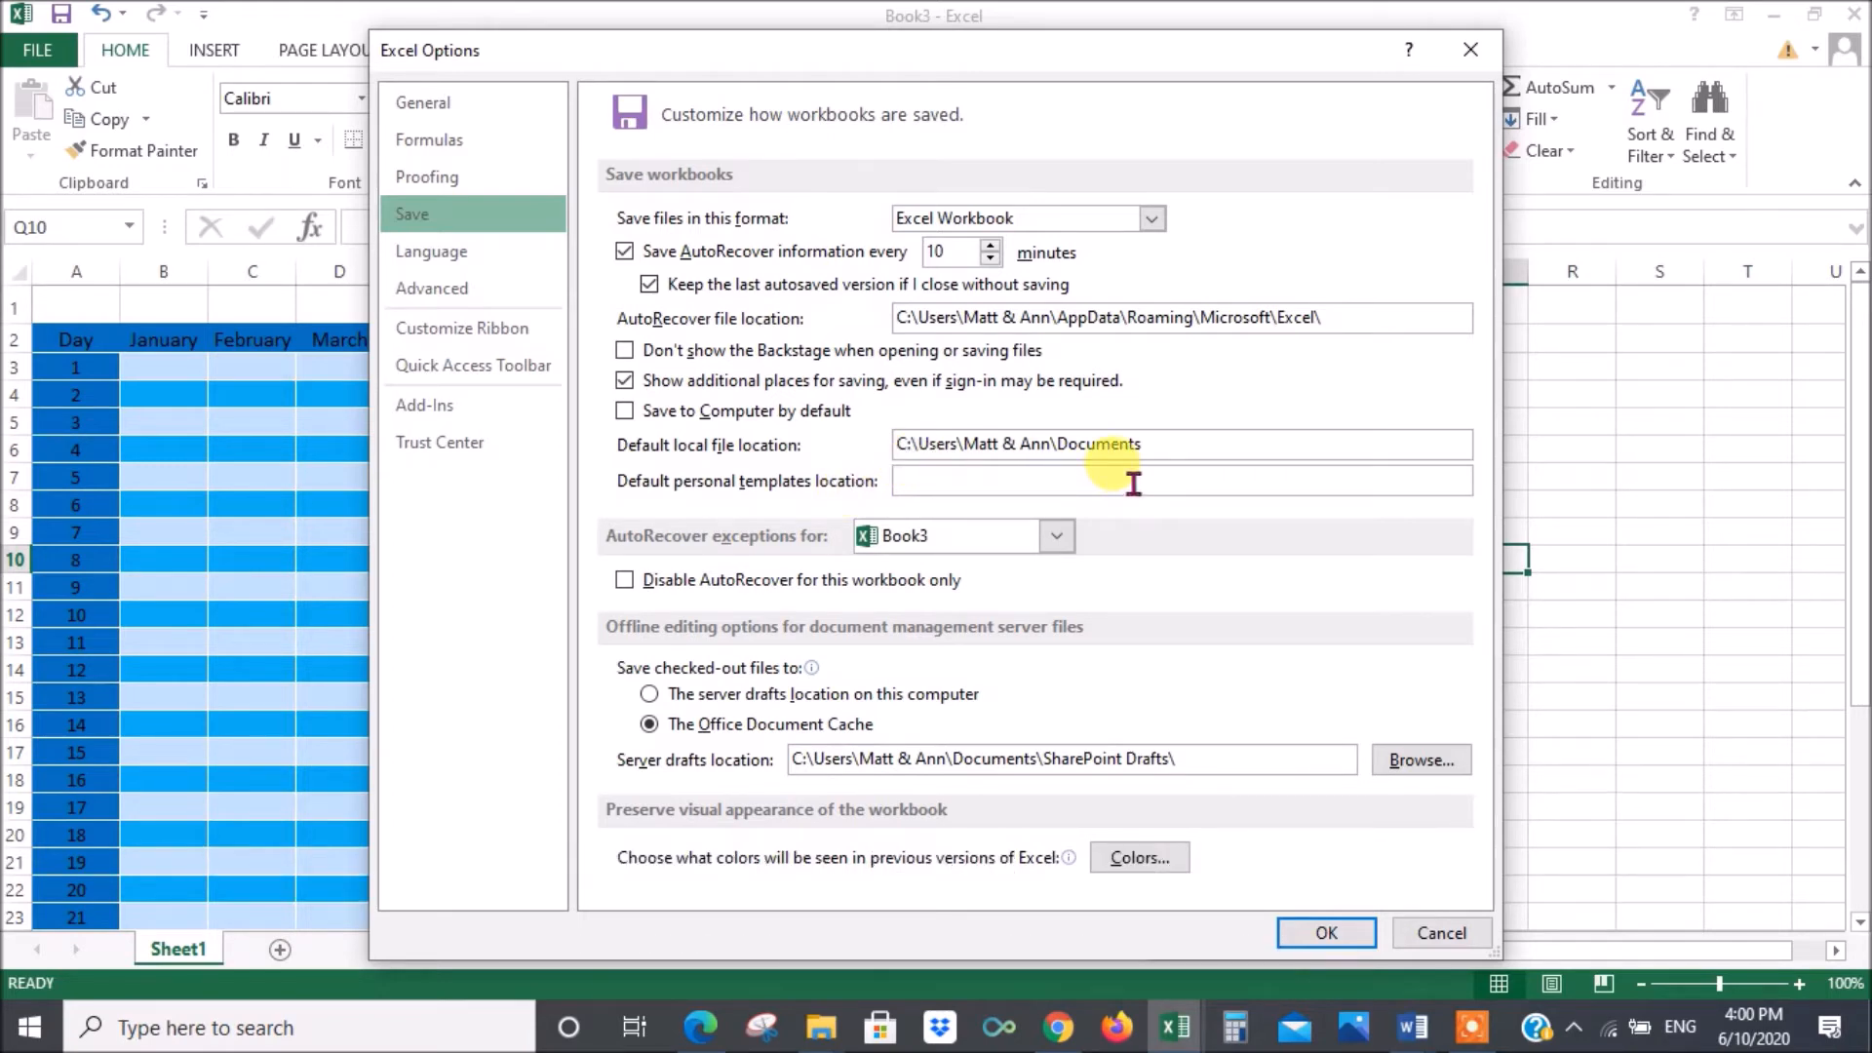
click(825, 1042)
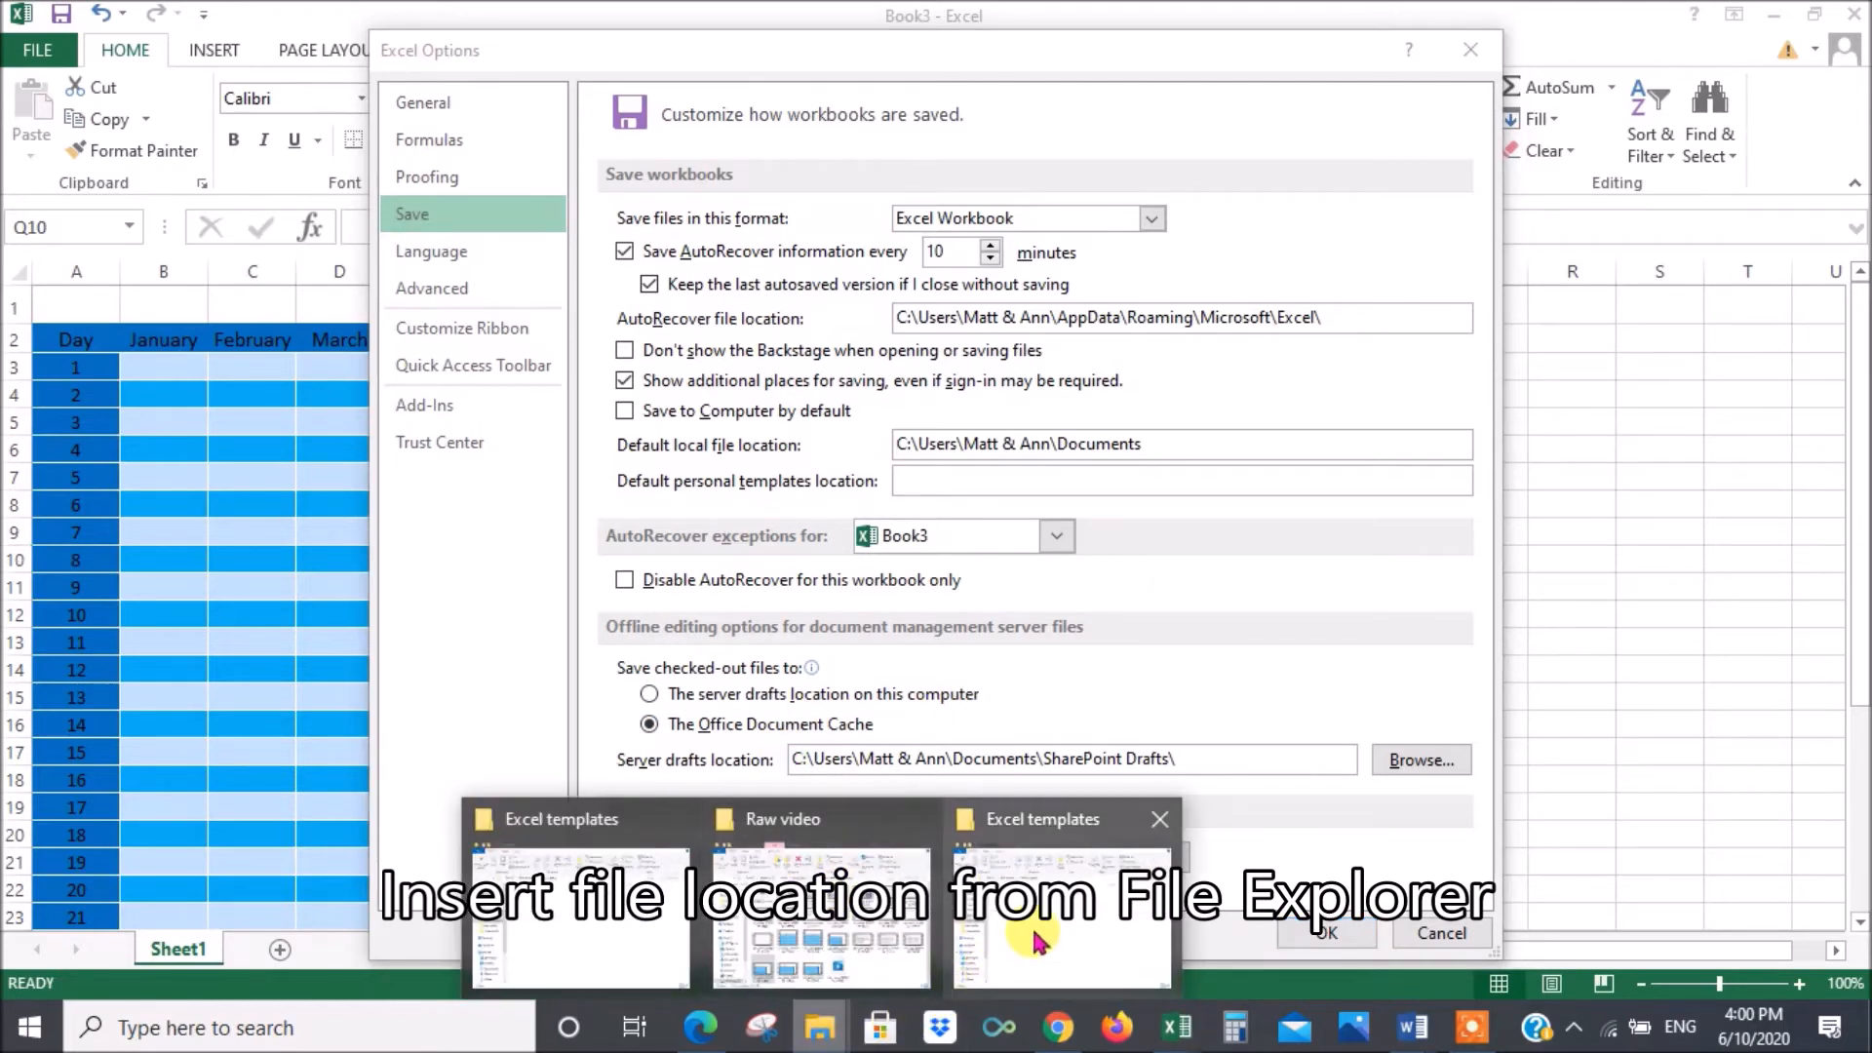
mouse_move(1036, 942)
click(1035, 941)
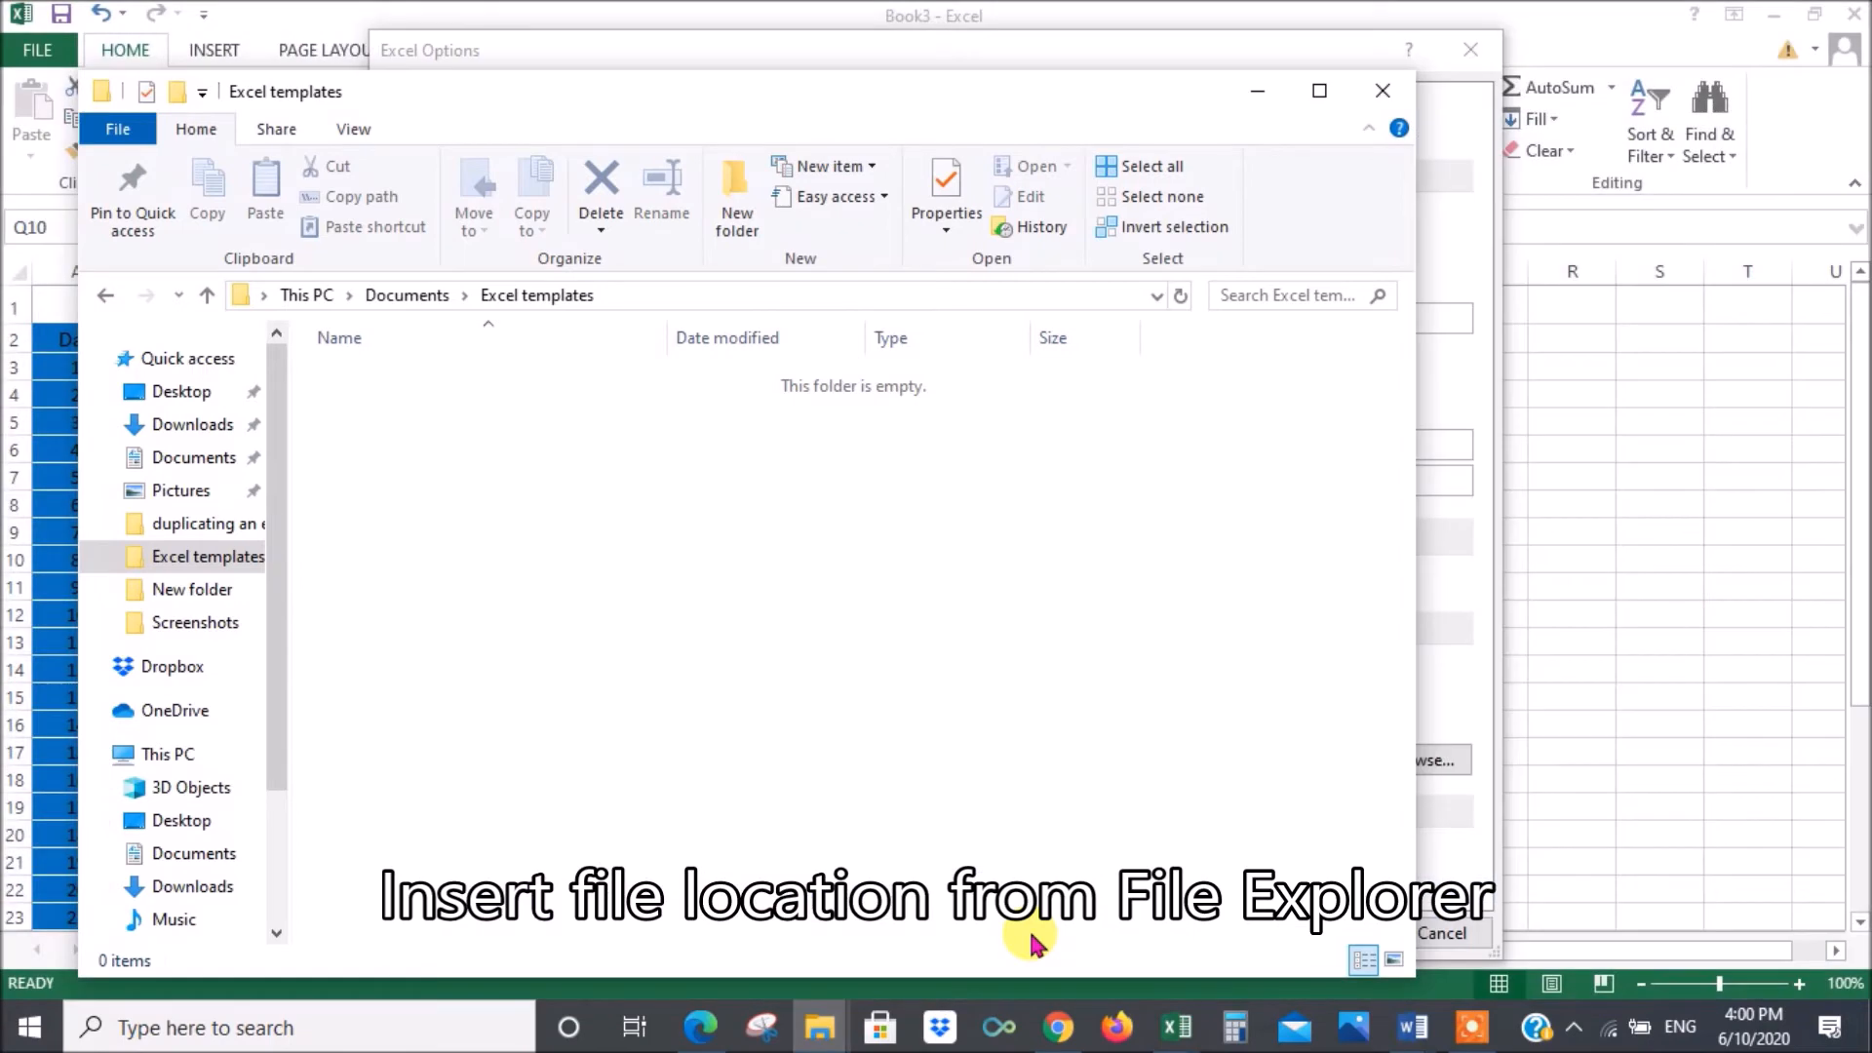
right_click(576, 297)
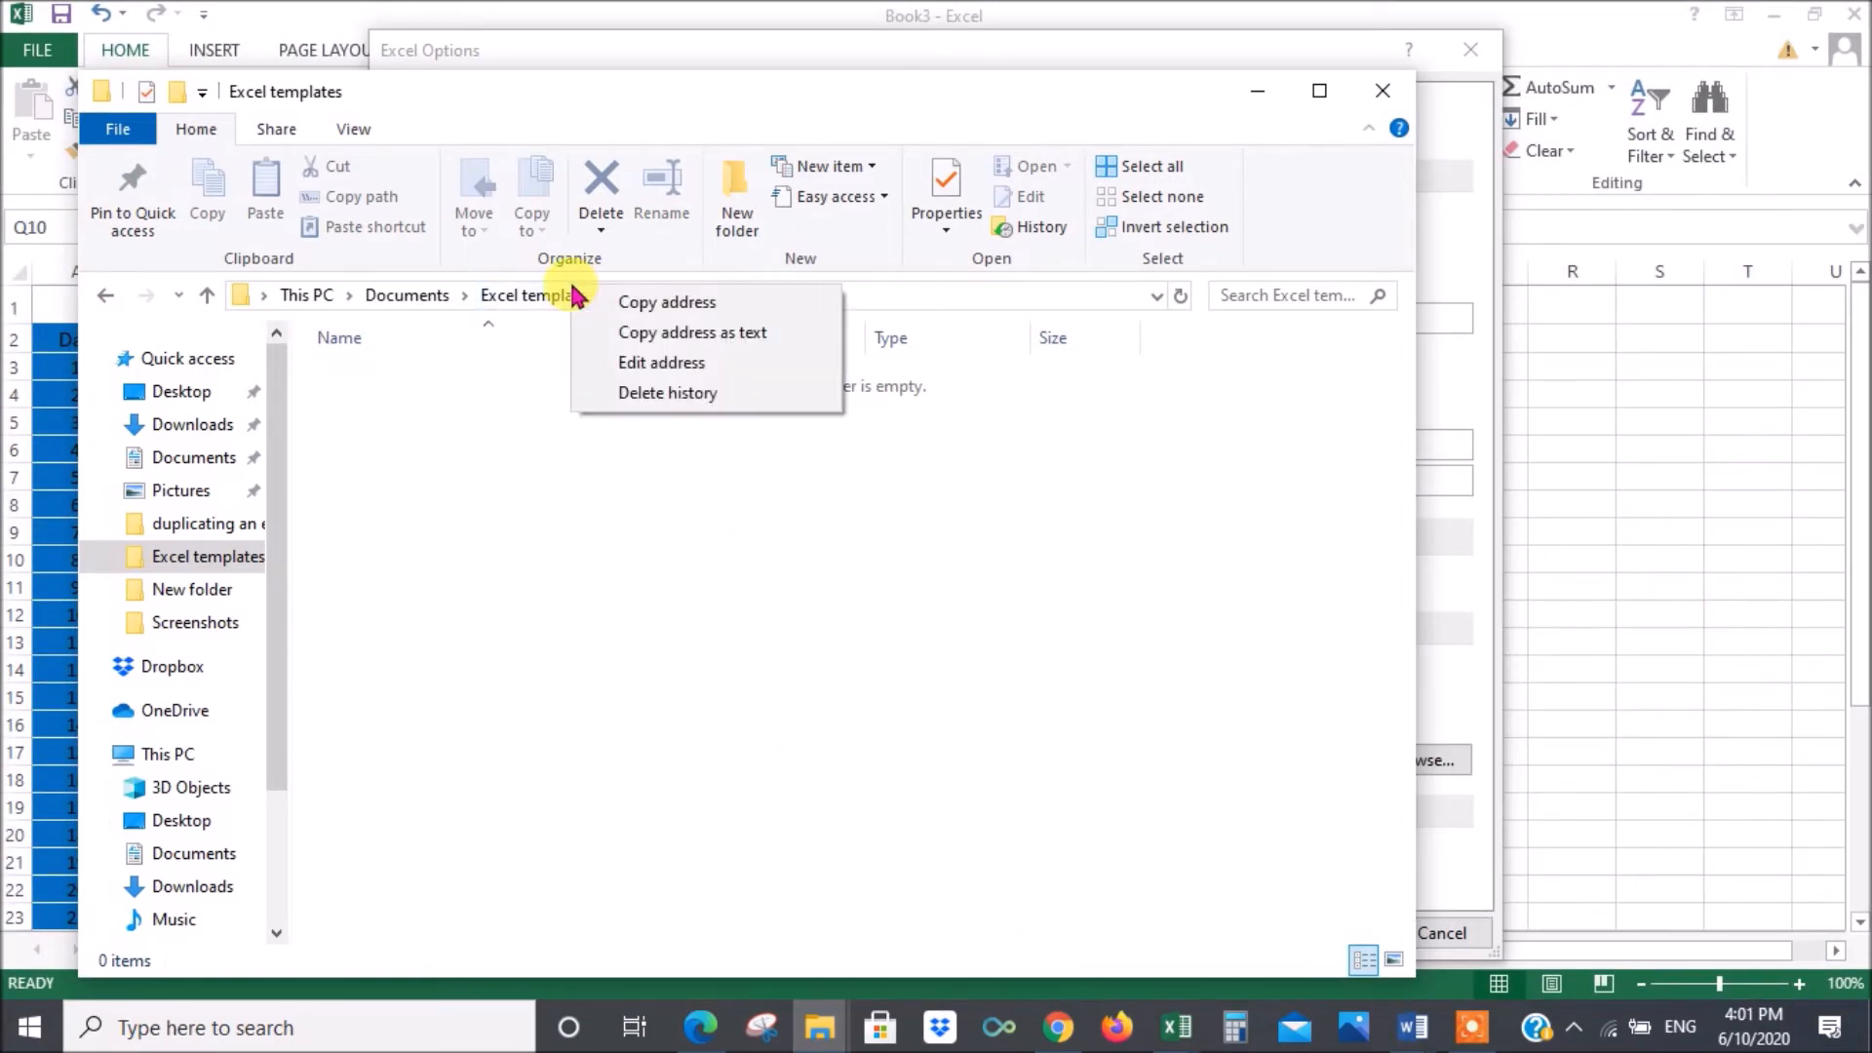
click(670, 306)
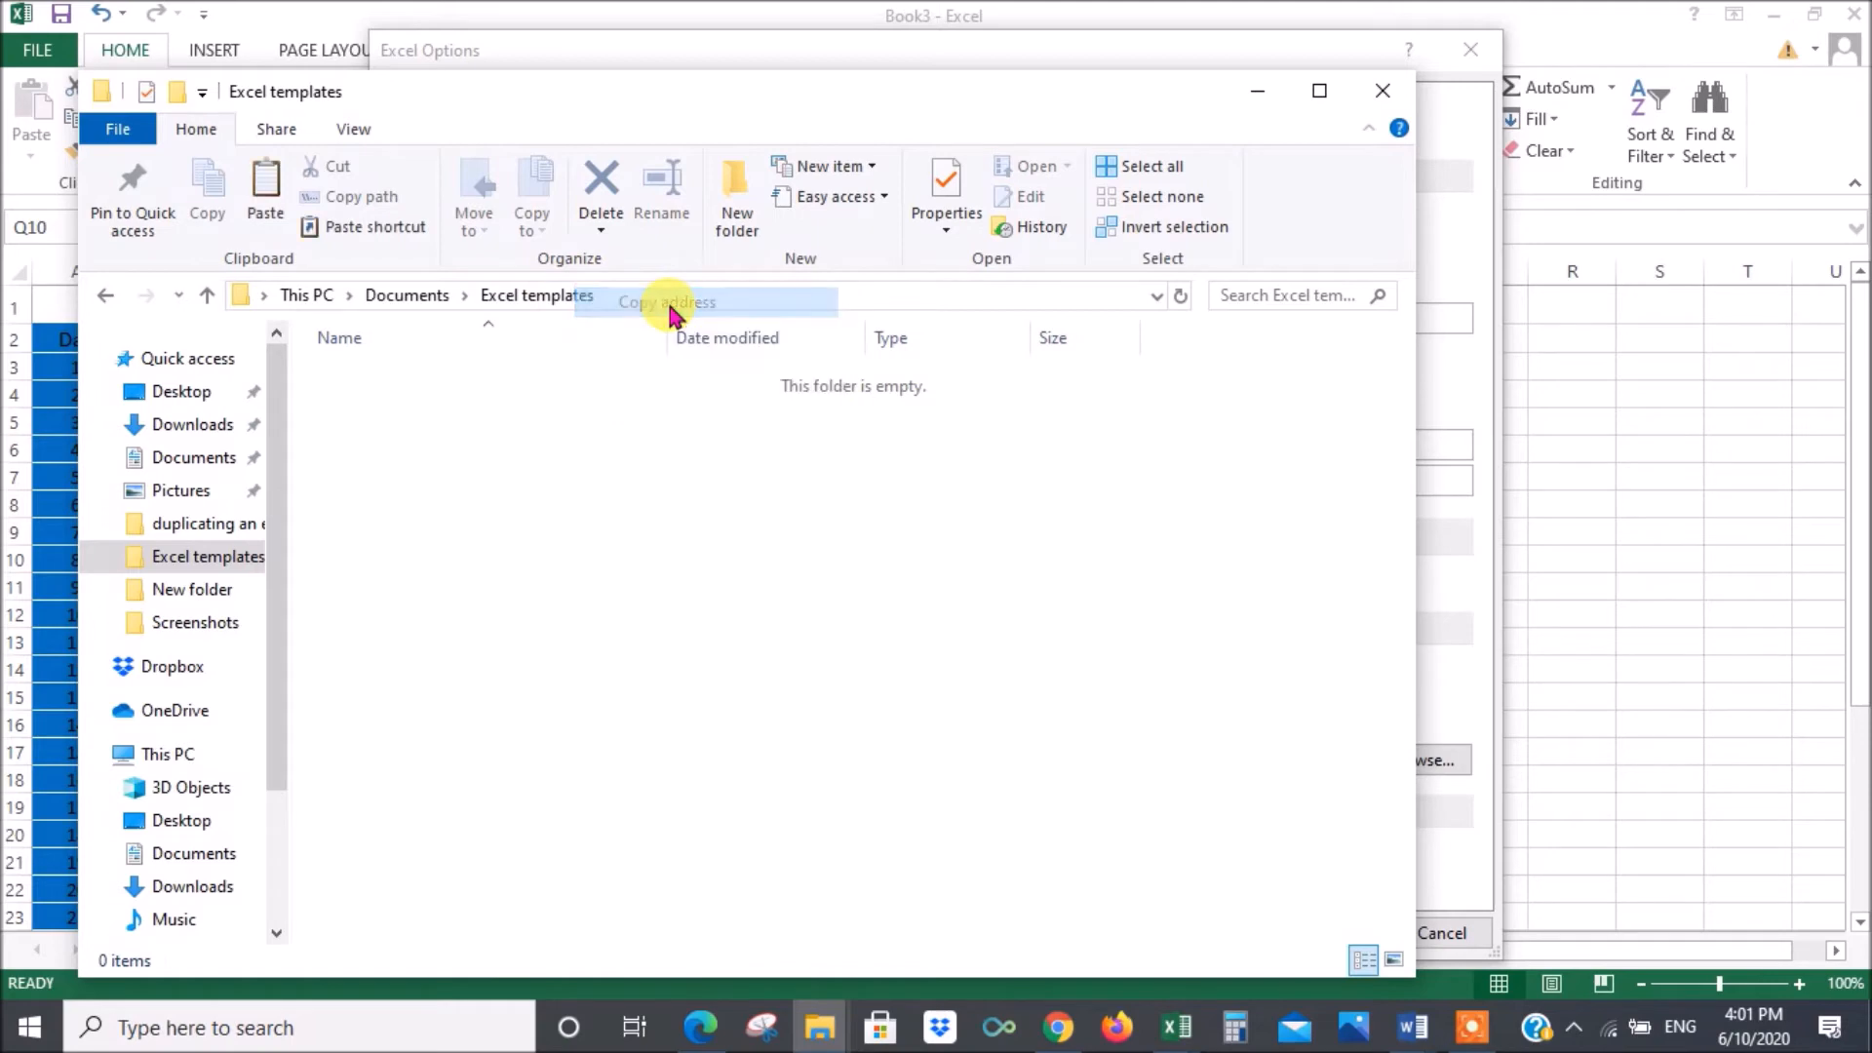
click(1257, 101)
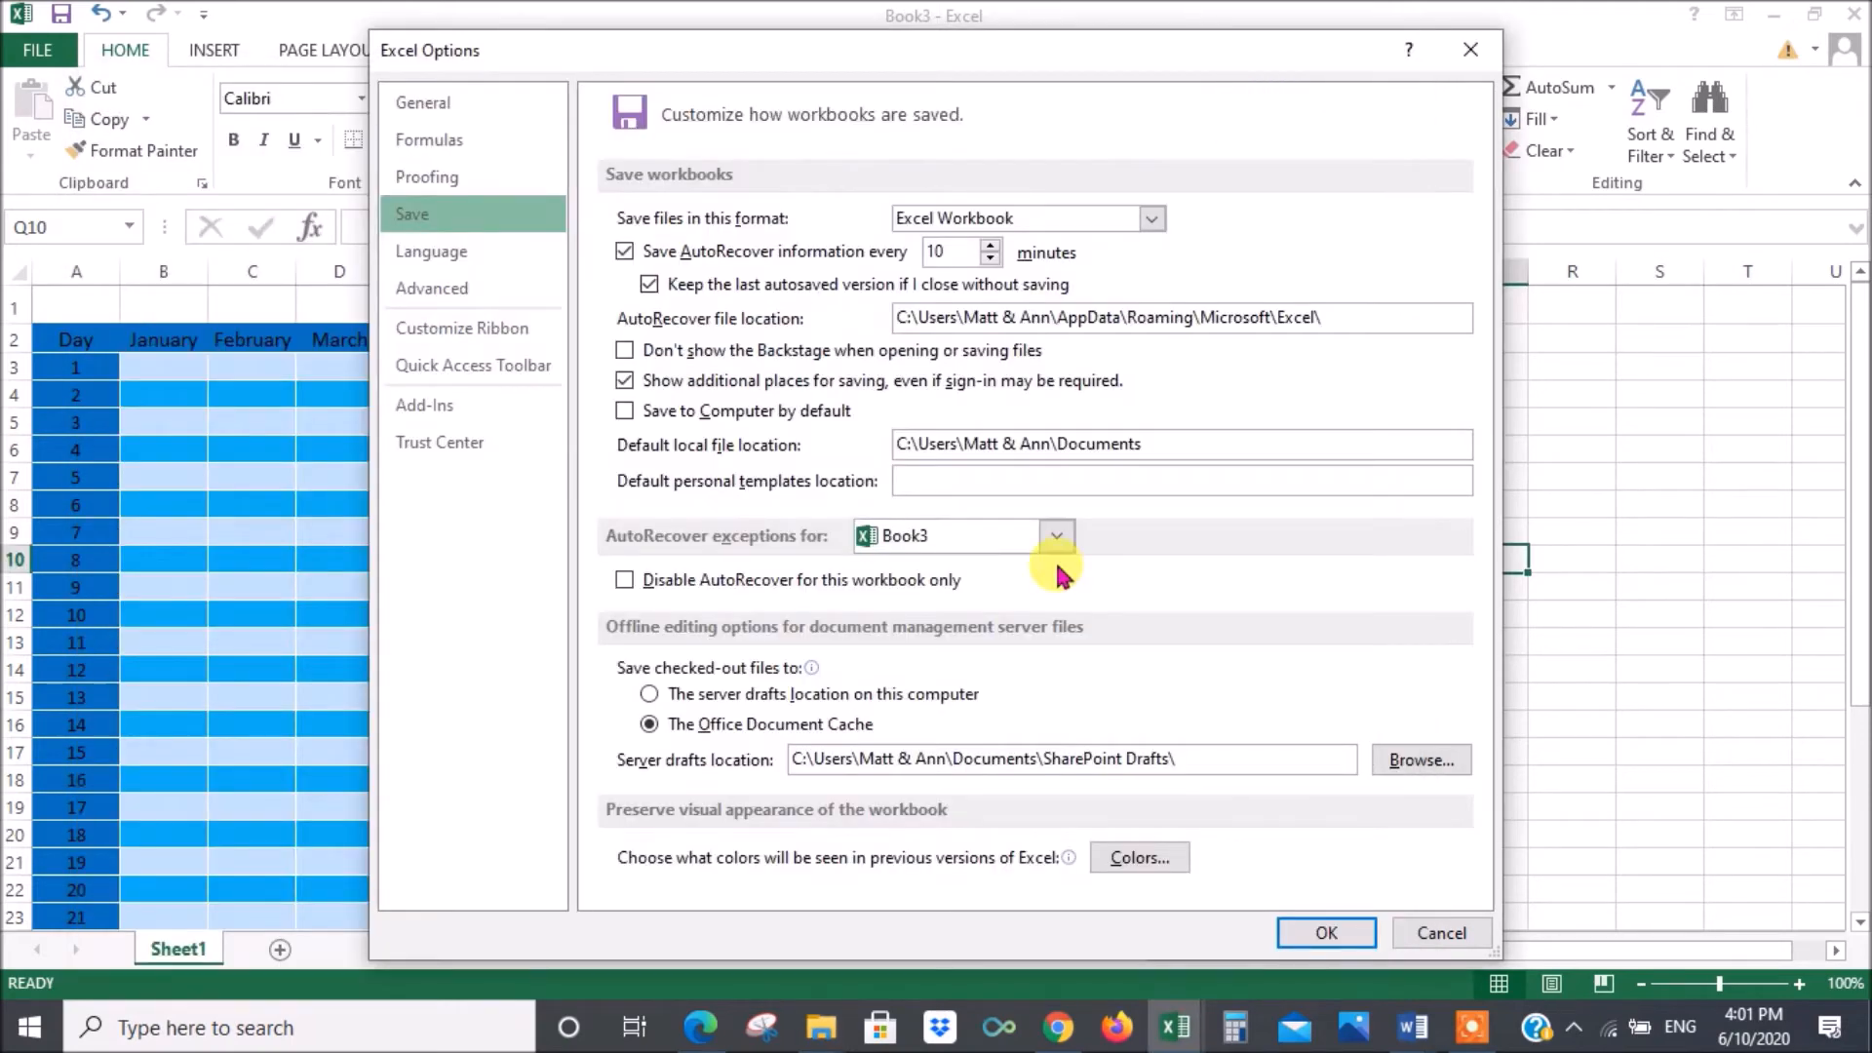
- Set the default personal templates location to the copied Documents\Excel templates folder path and apply the options
click(948, 477)
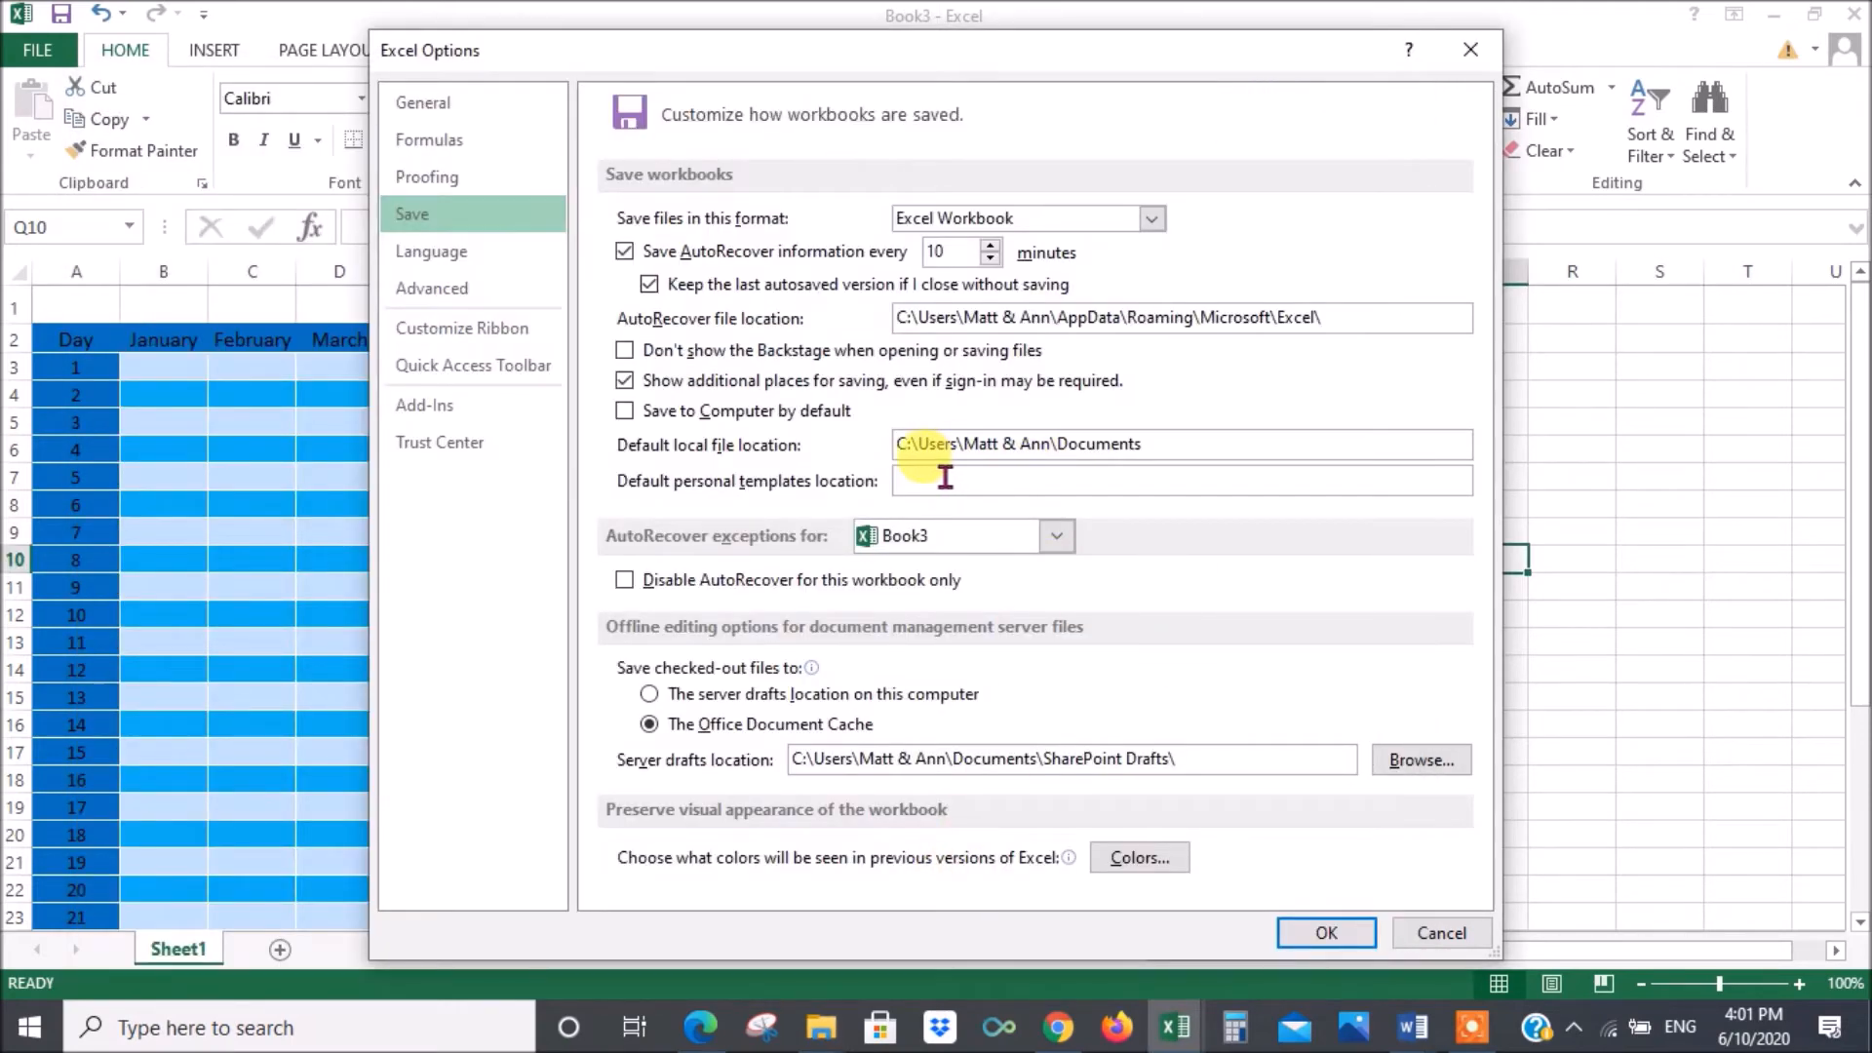
right_click(945, 477)
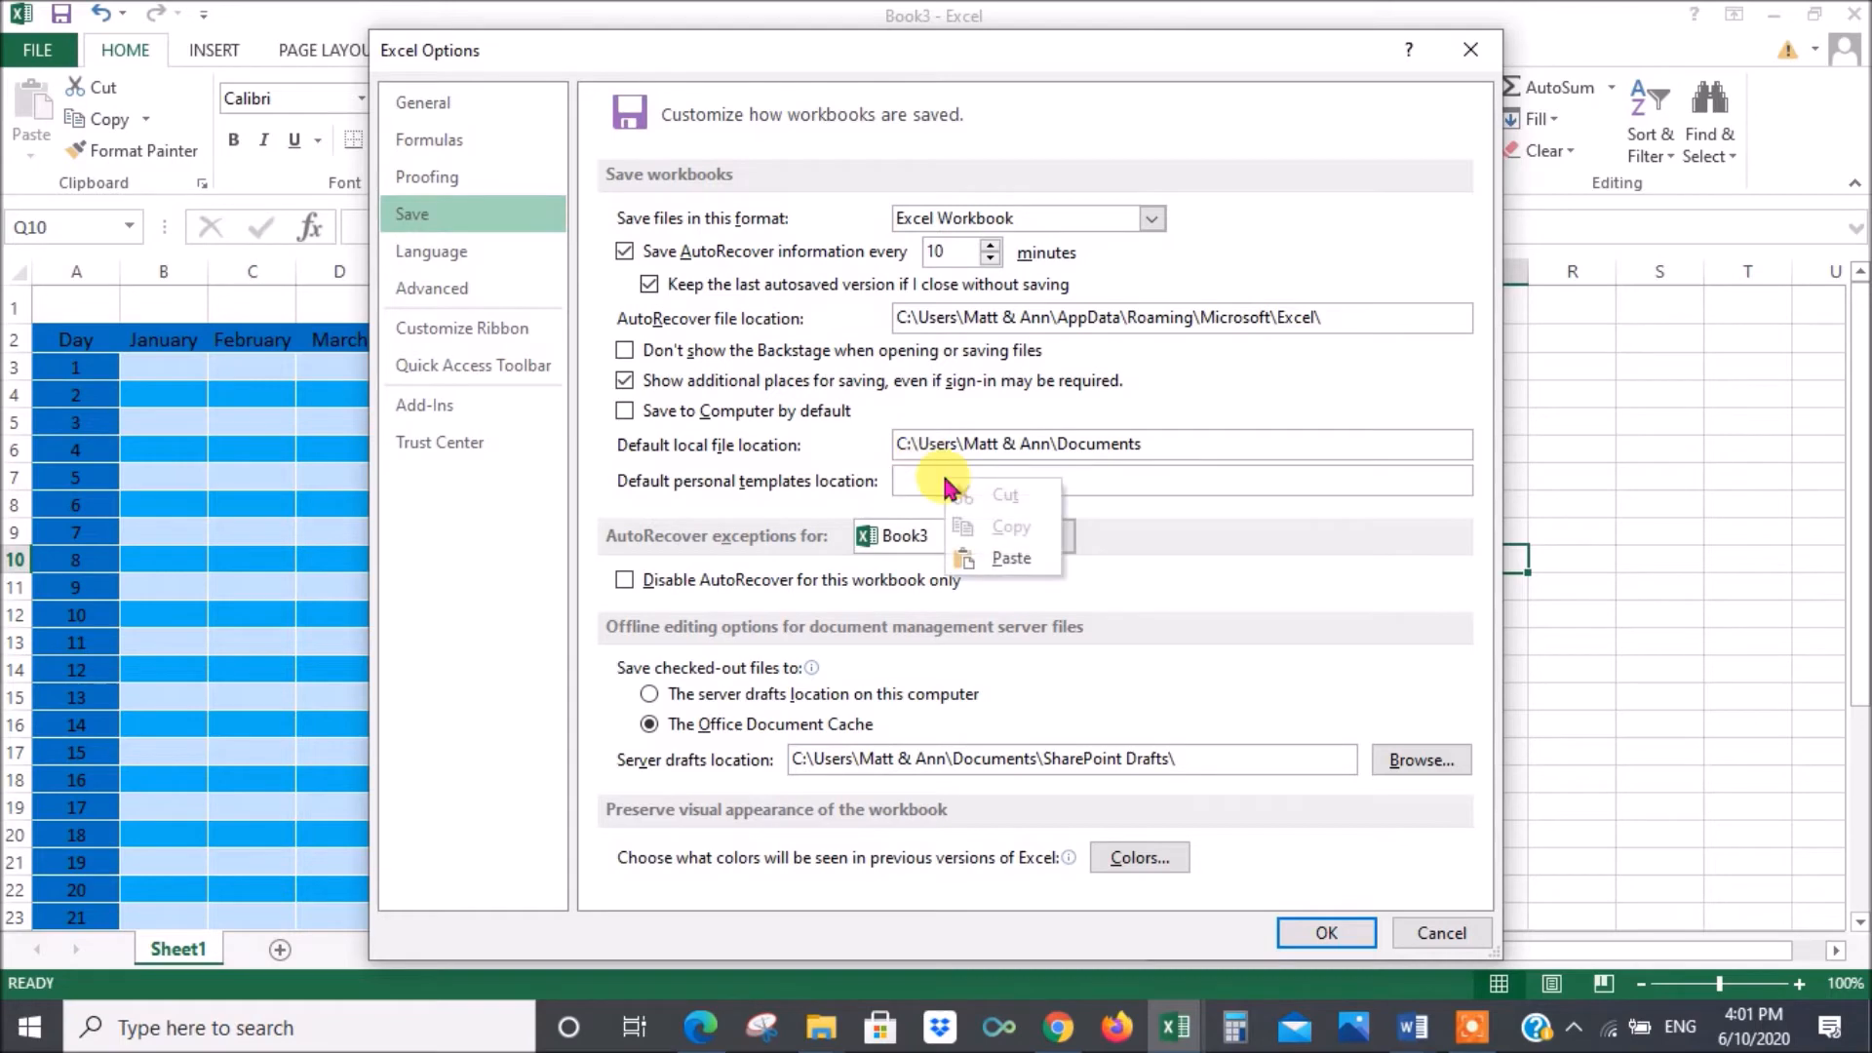
click(994, 552)
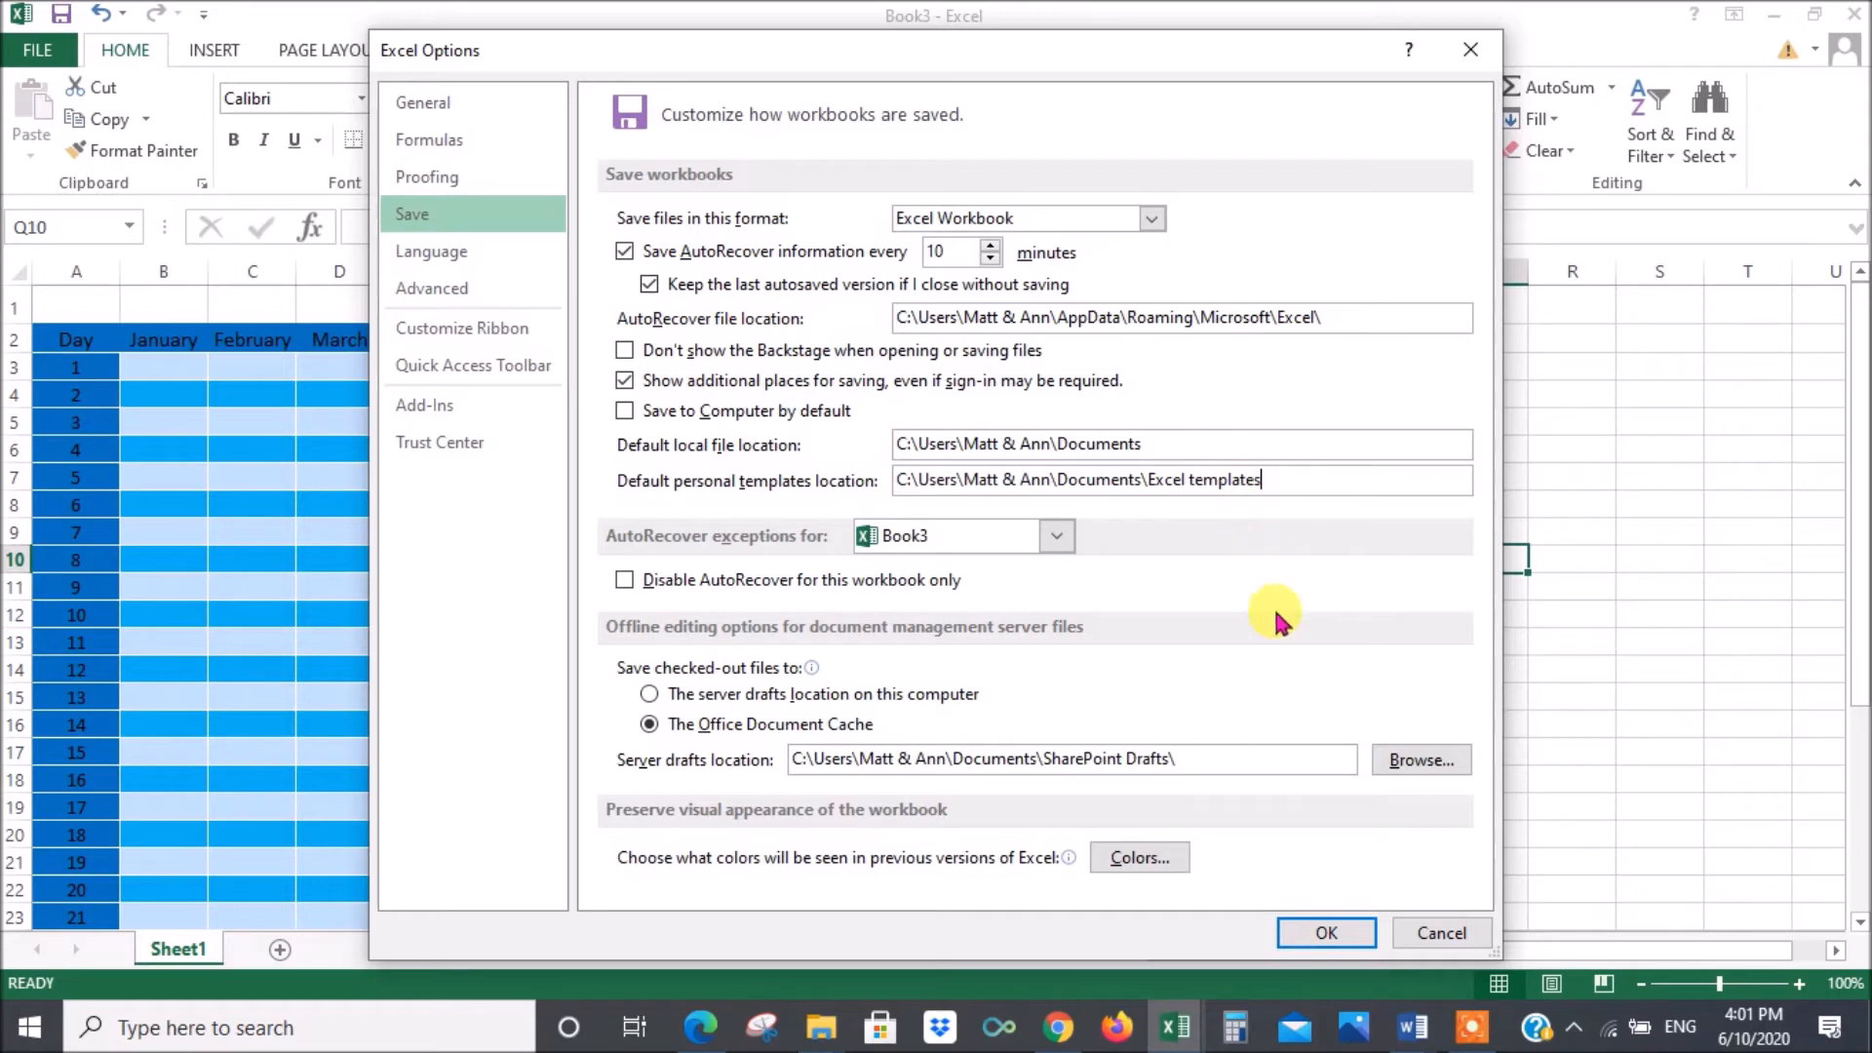
click(1327, 933)
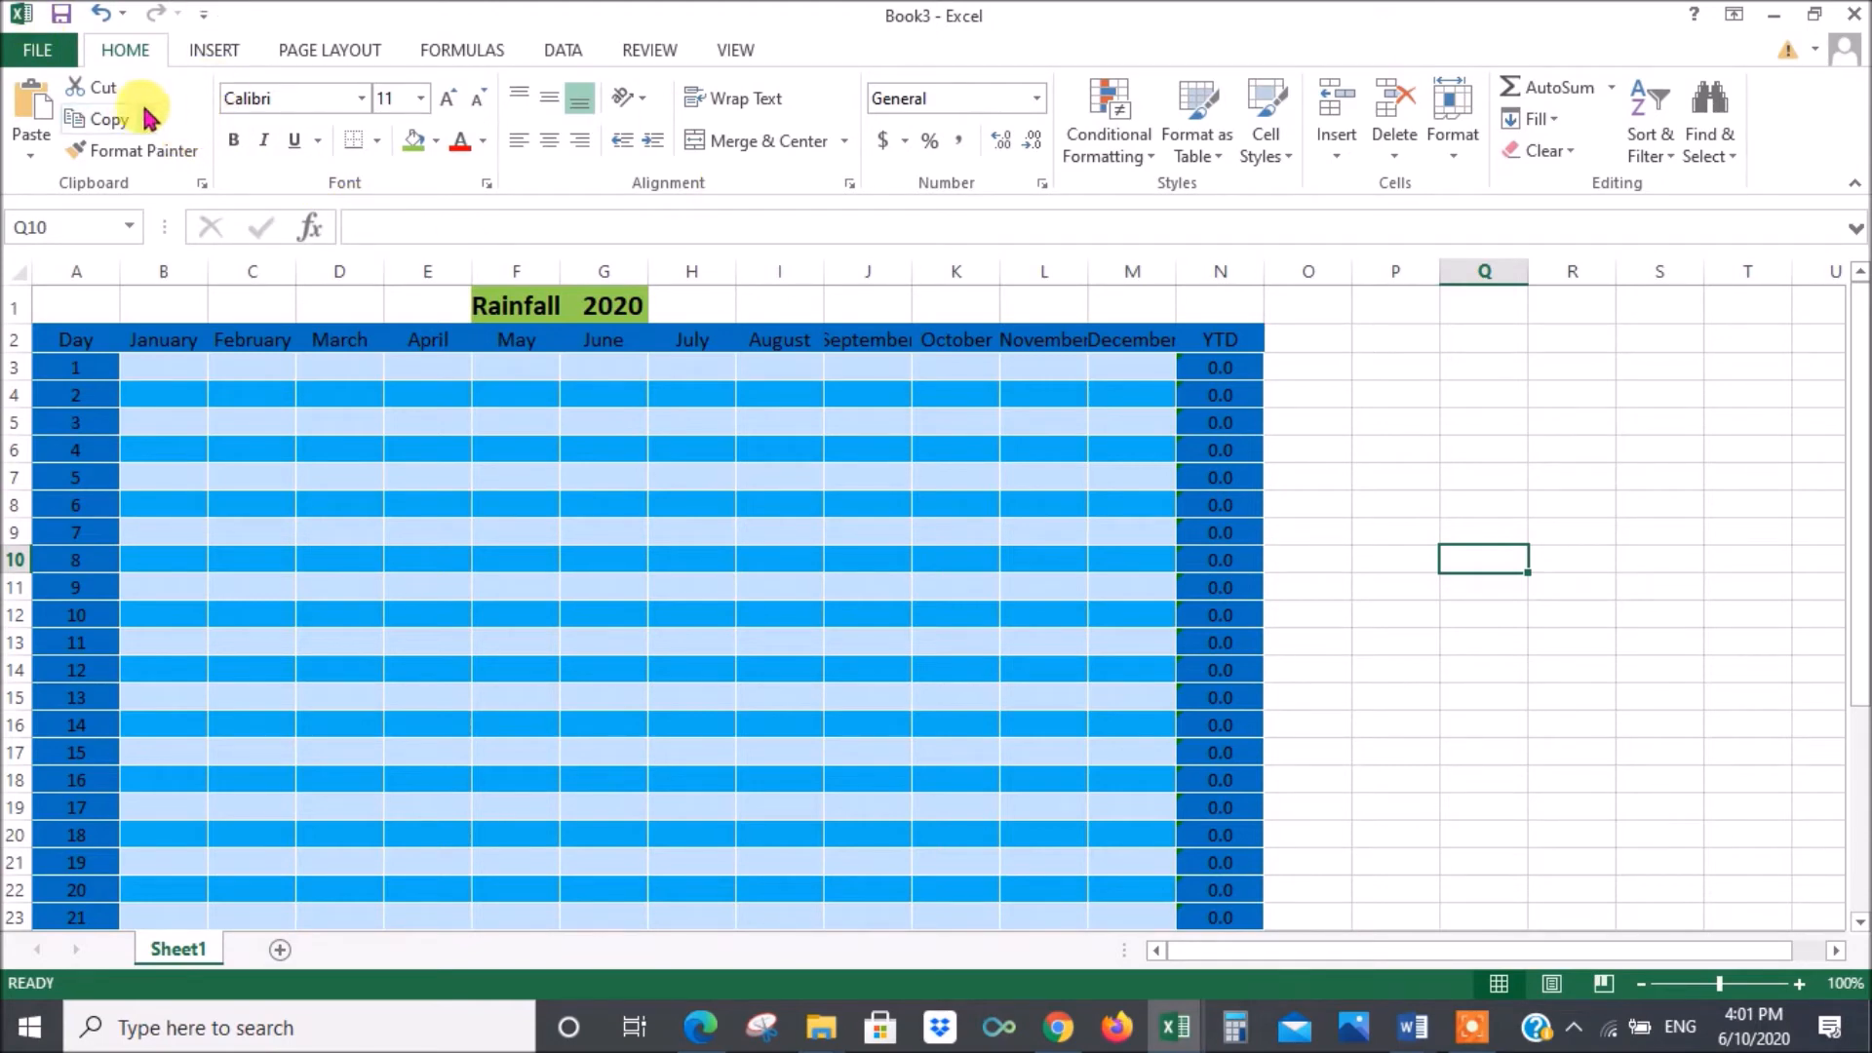
- Start saving the blank rainfall workbook to the computer as a new file of type Excel Template
click(44, 51)
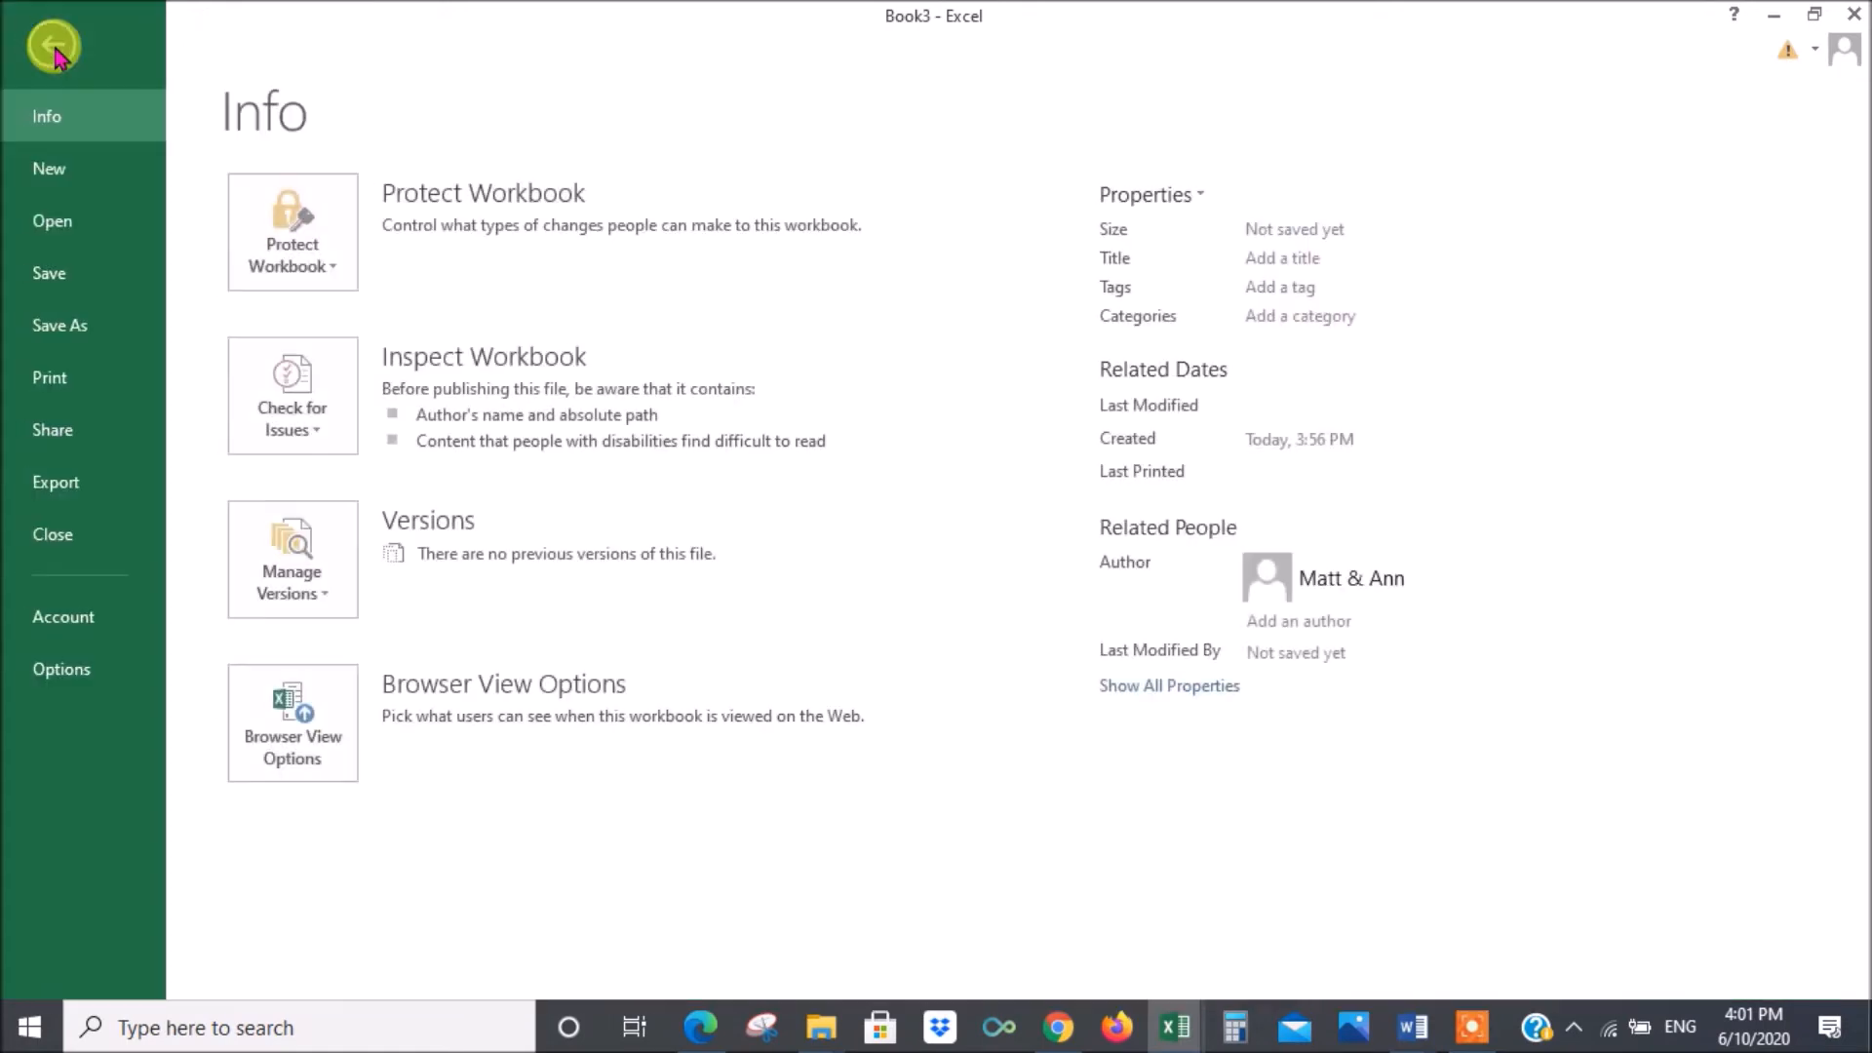
click(61, 328)
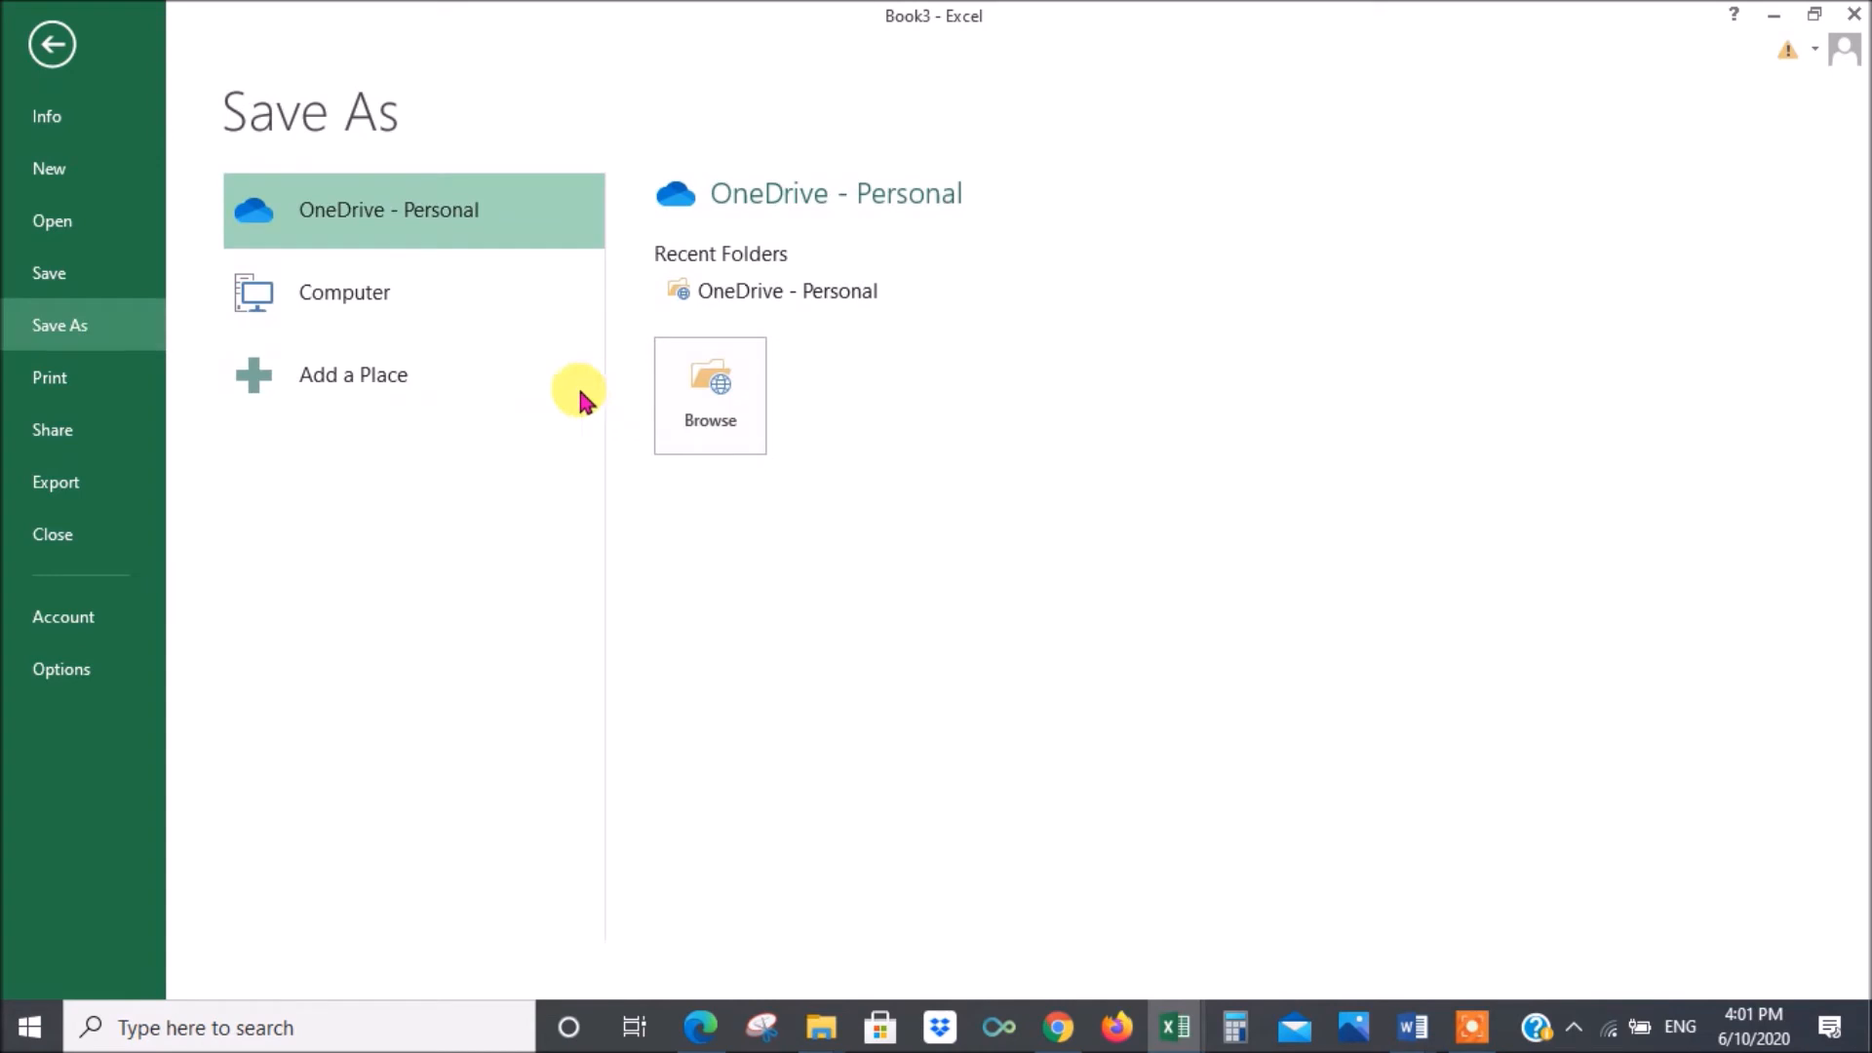
click(406, 303)
click(783, 643)
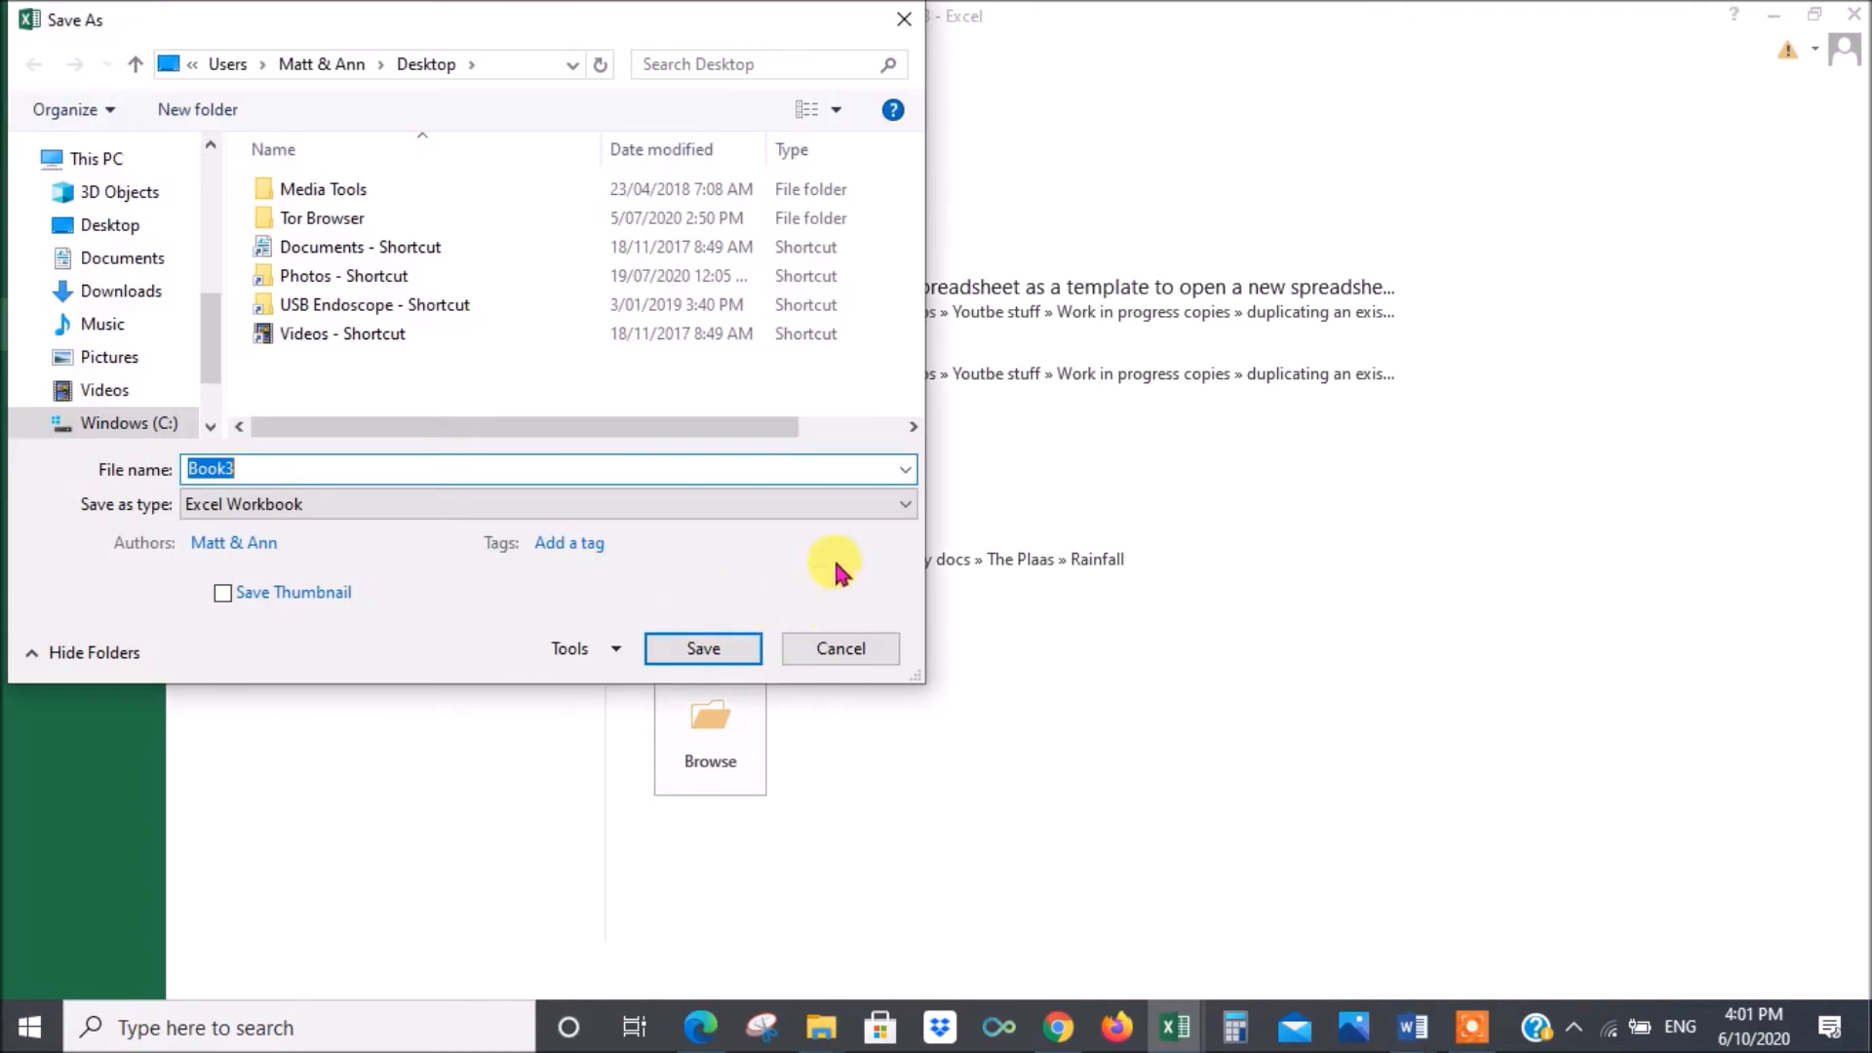
click(901, 507)
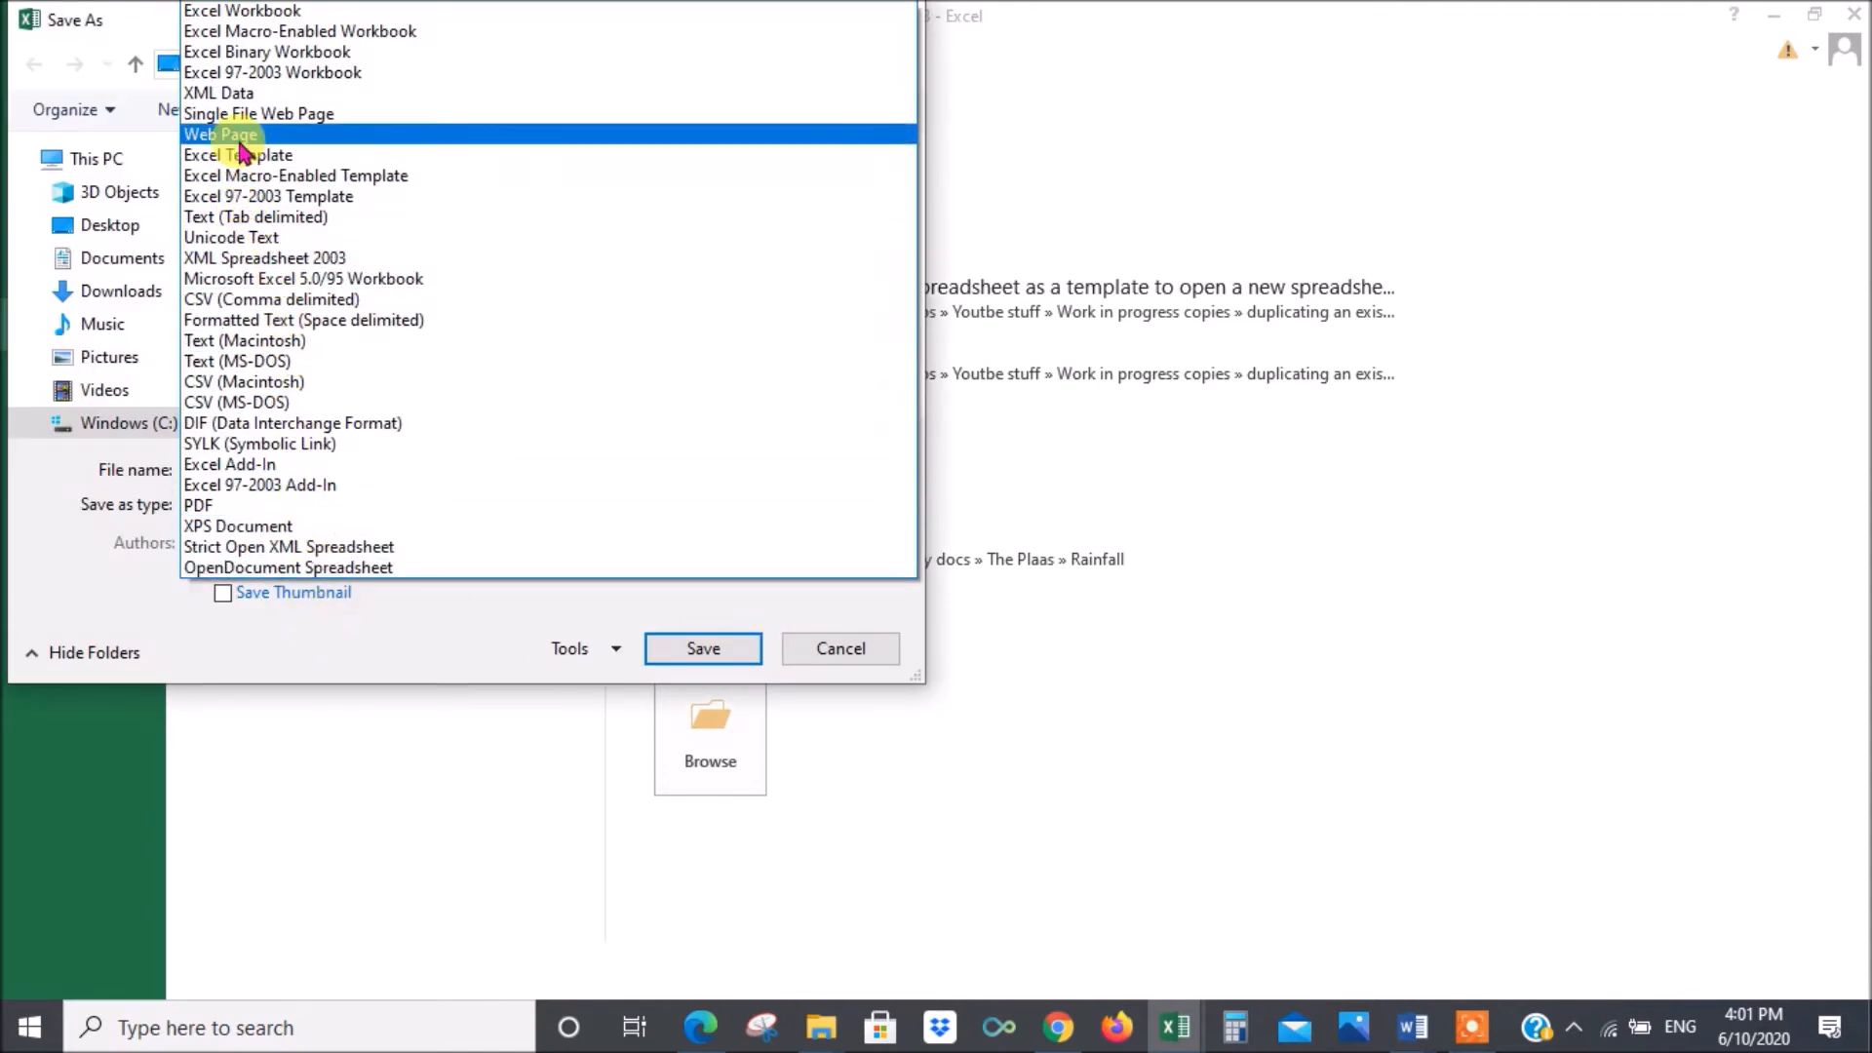
click(239, 158)
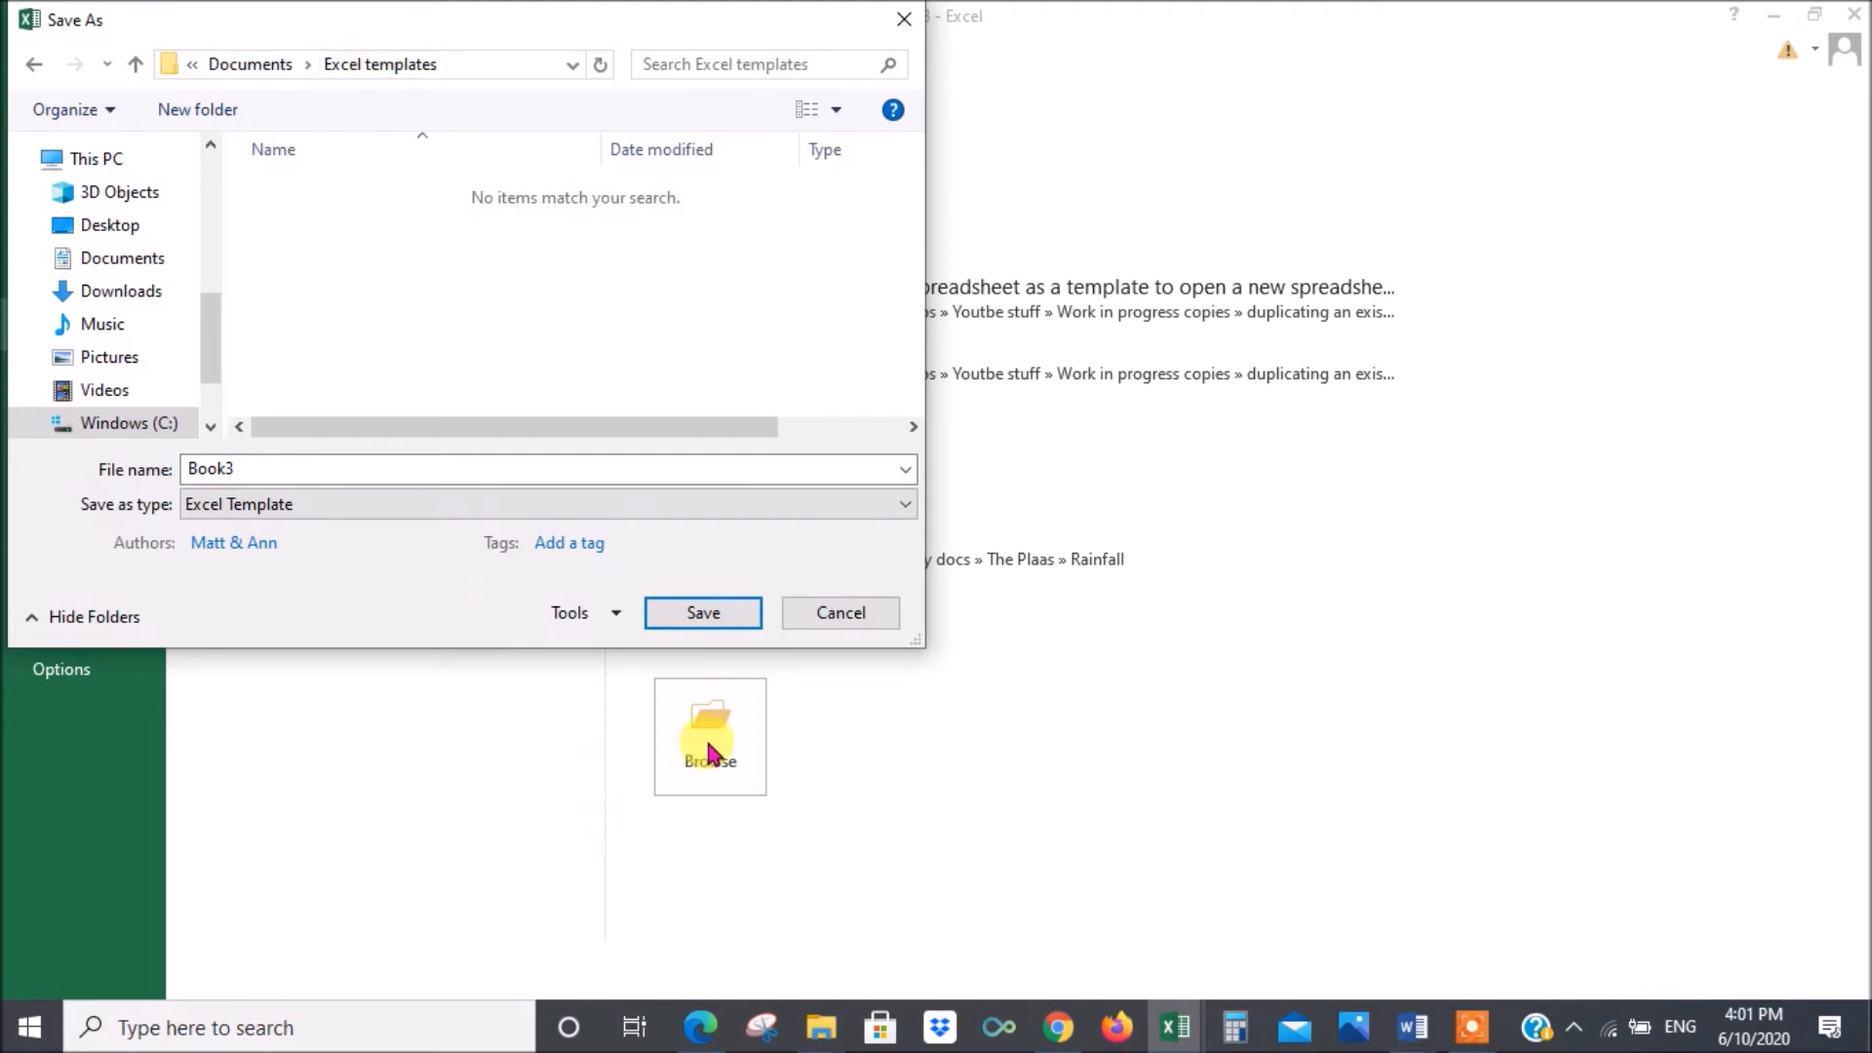
- Save the file as Rainfall Template in the Excel templates folder and close it
double_click(241, 470)
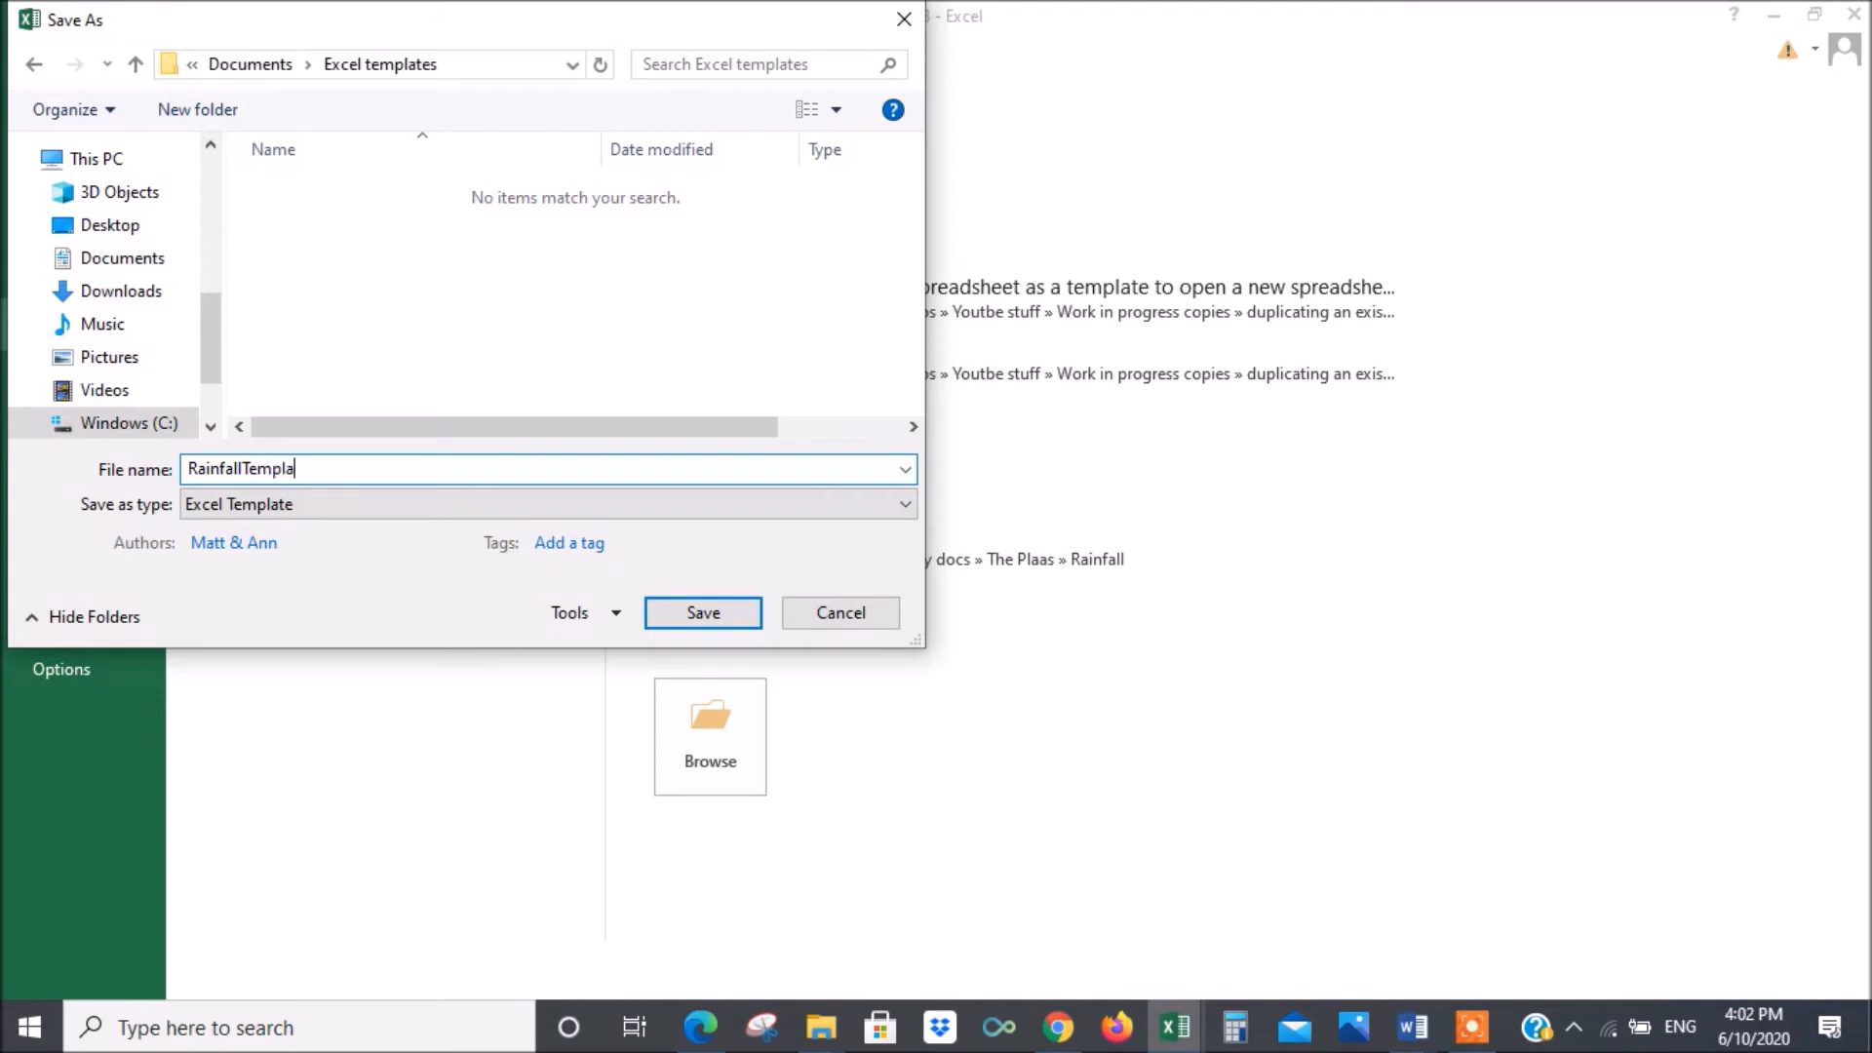
click(244, 468)
click(732, 622)
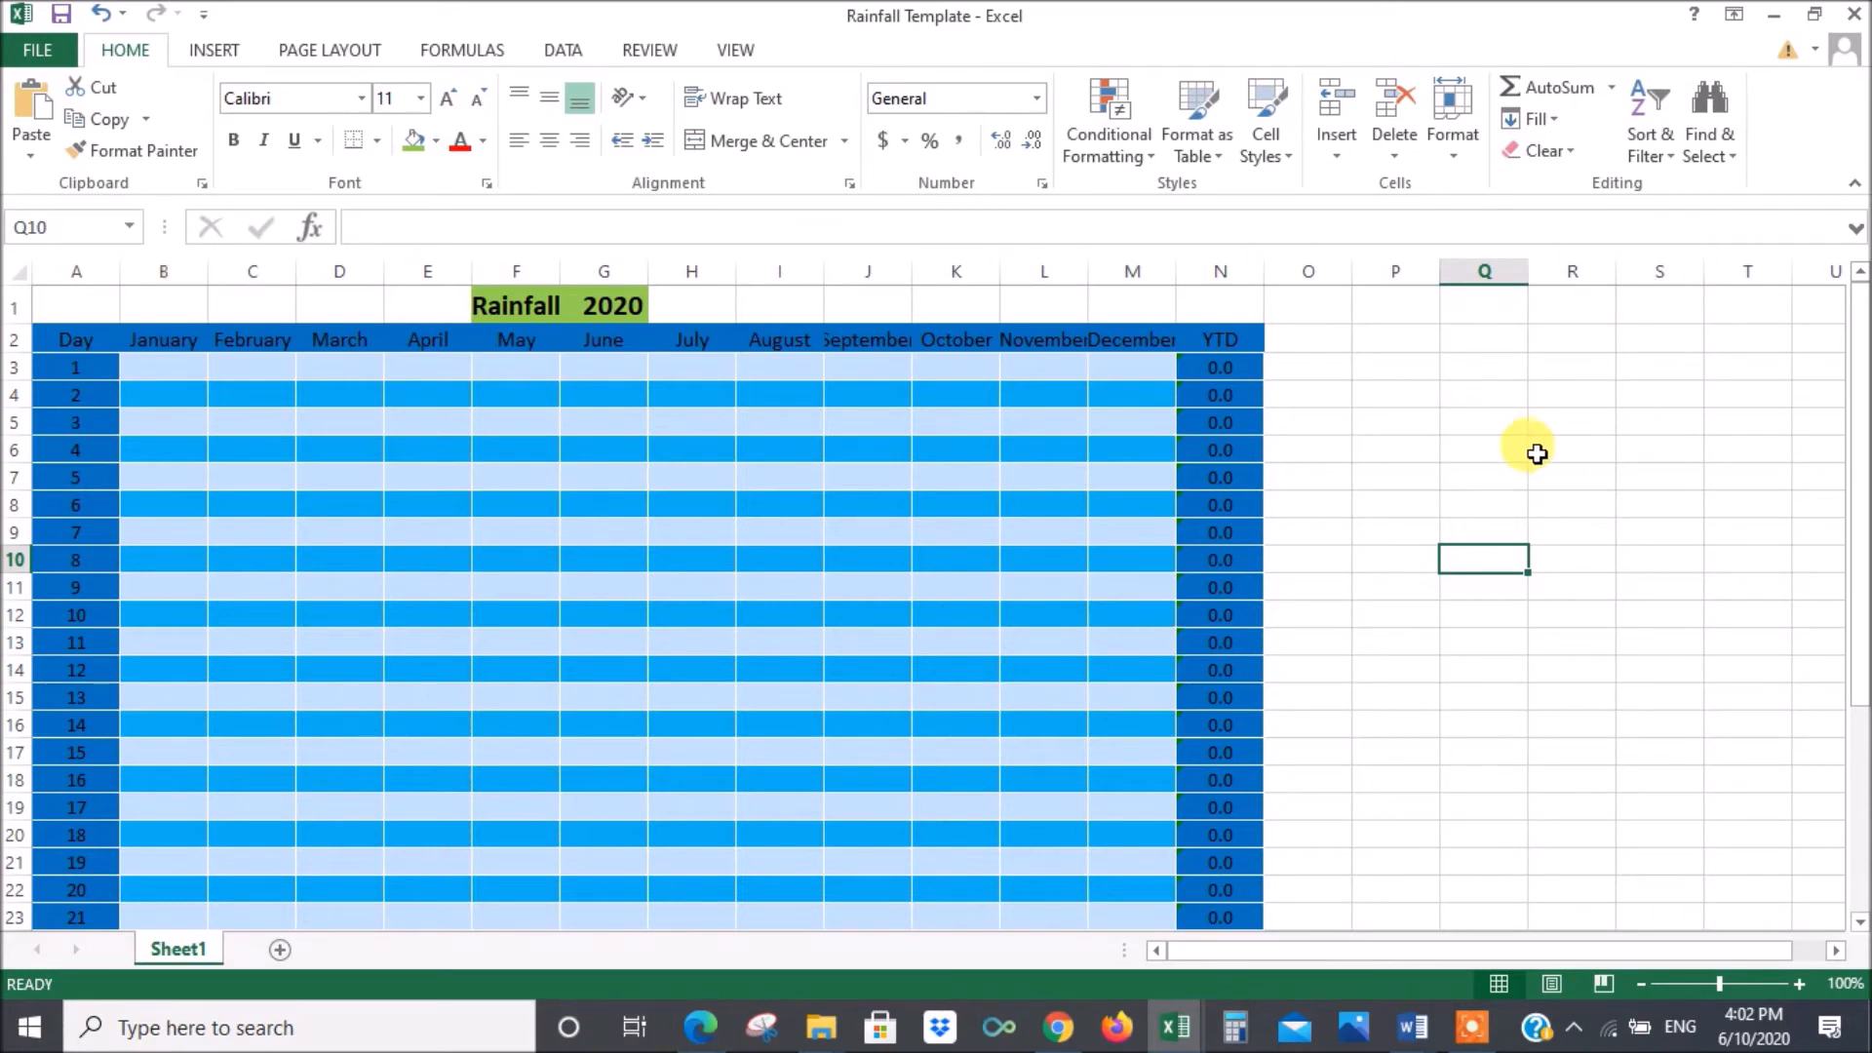
click(1855, 15)
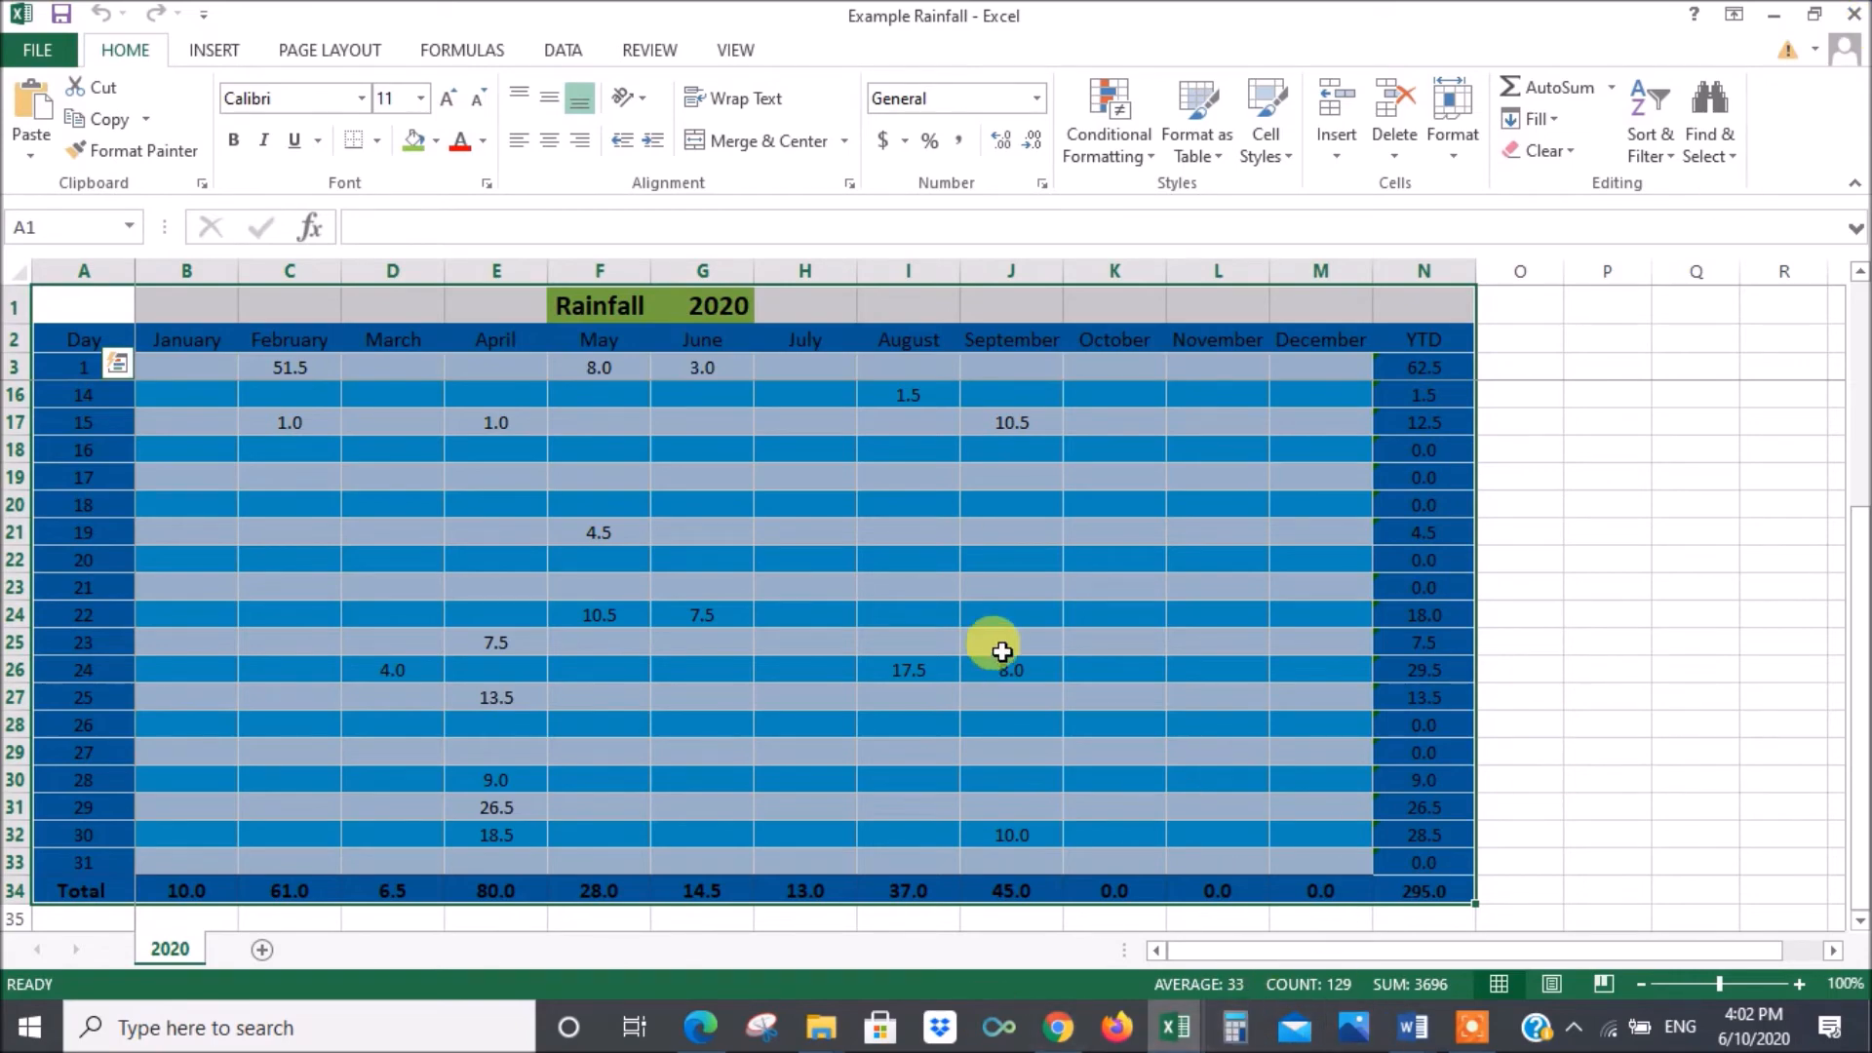
scroll(1092, 588, down, 3)
scroll(1094, 592, up, 1)
scroll(1095, 592, up, 1)
scroll(1102, 595, down, 2)
scroll(1117, 601, up, 3)
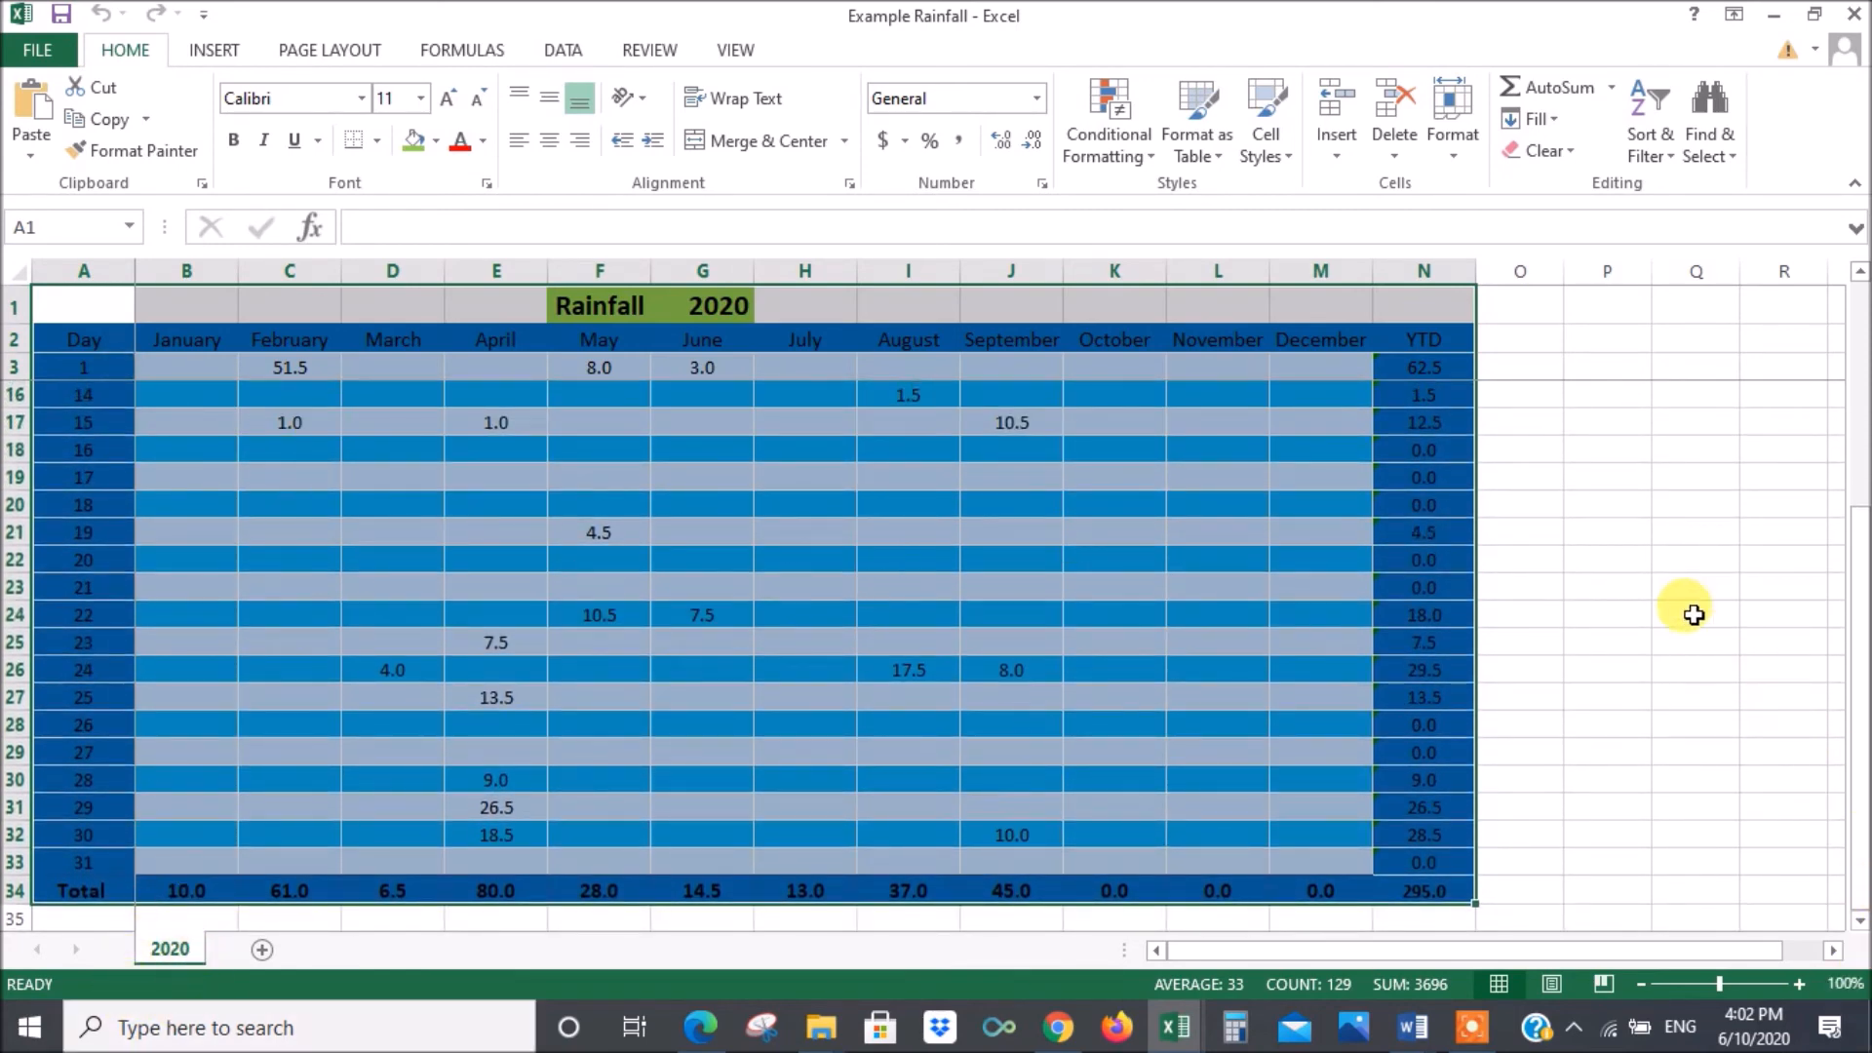
click(1676, 587)
- Open a new workbook based on the Rainfall Template file in File Explorer's Excel templates folder
click(817, 1036)
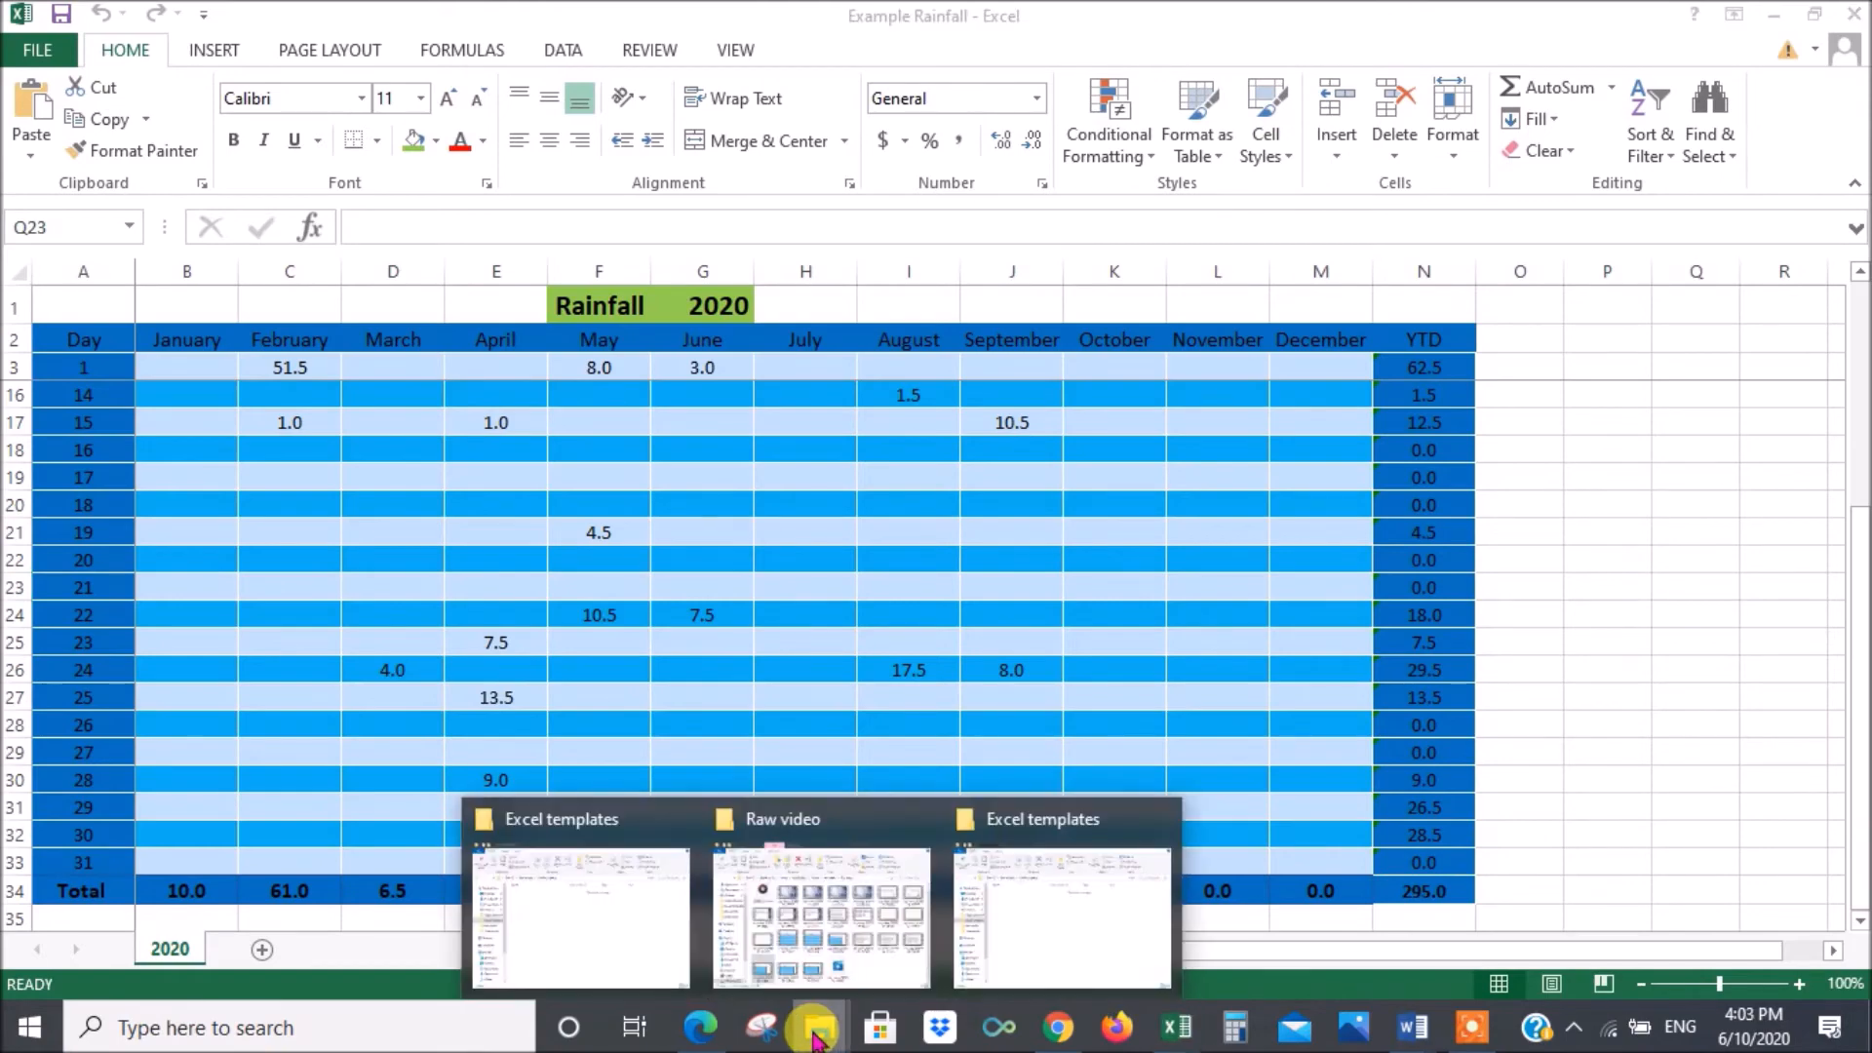
click(1028, 890)
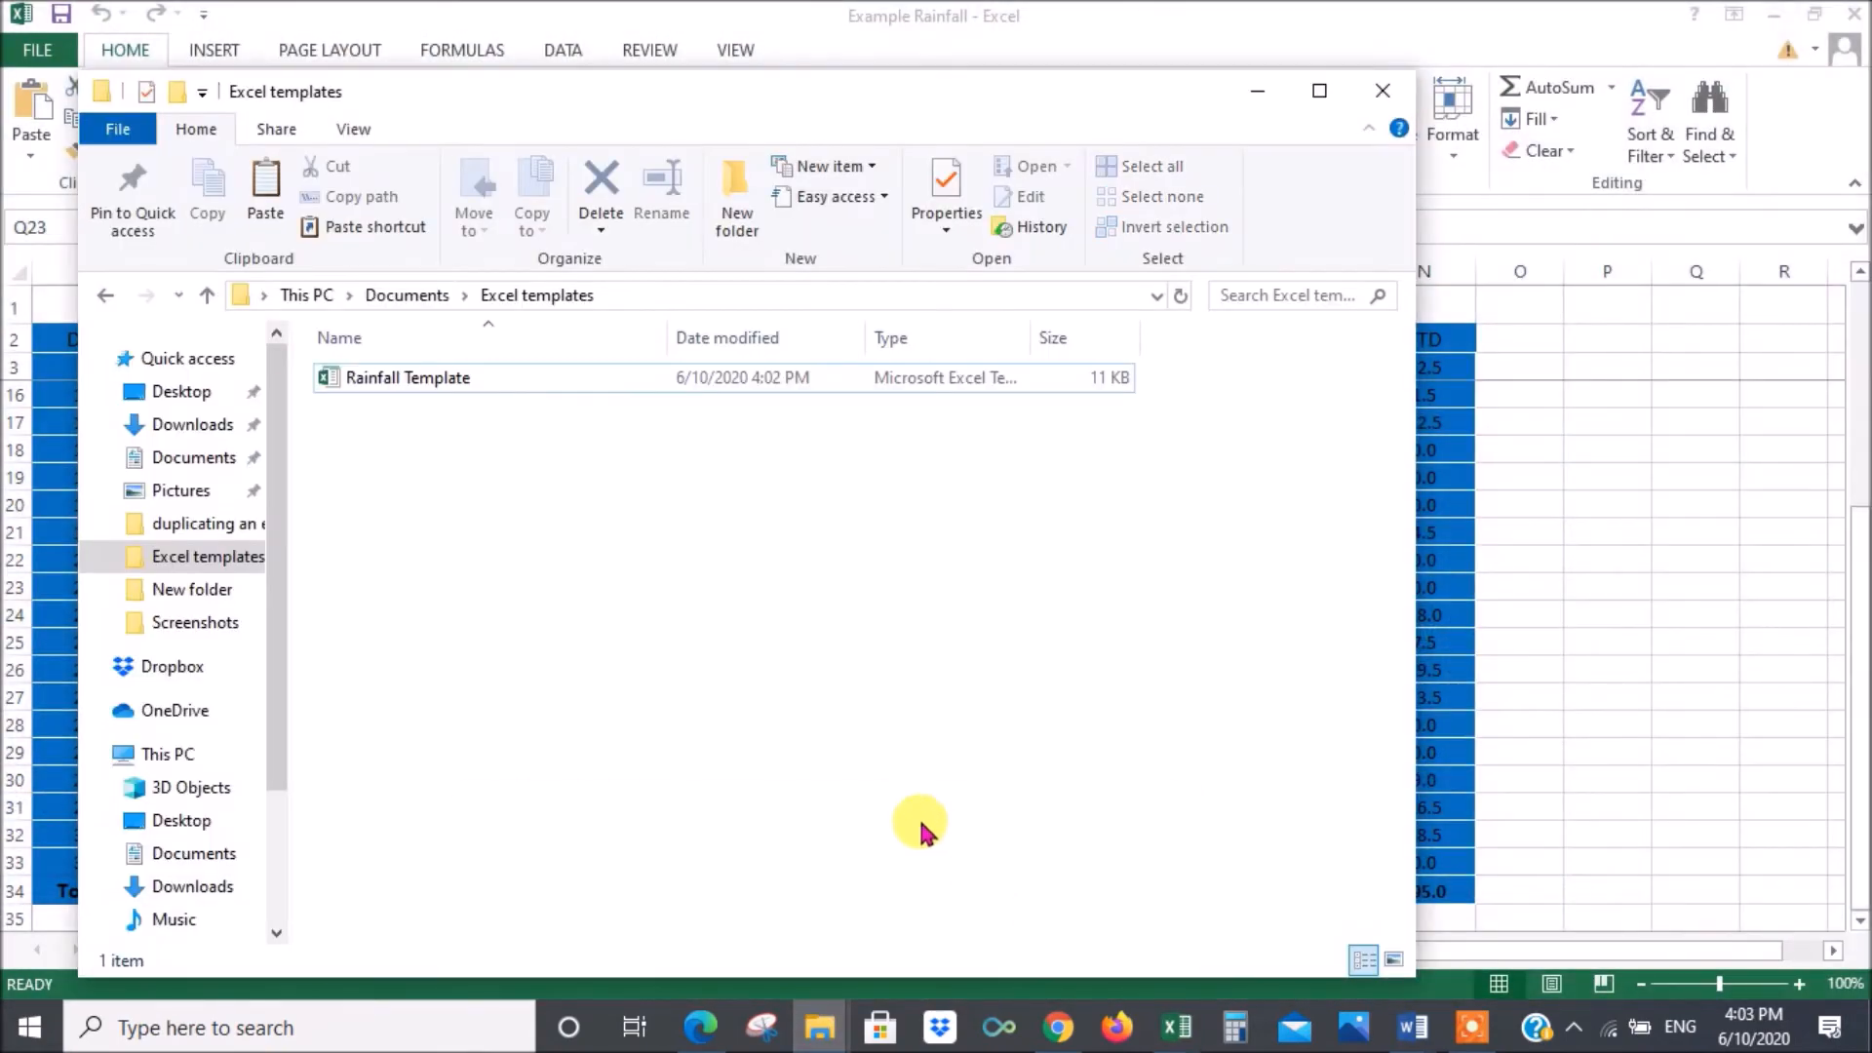
double_click(457, 385)
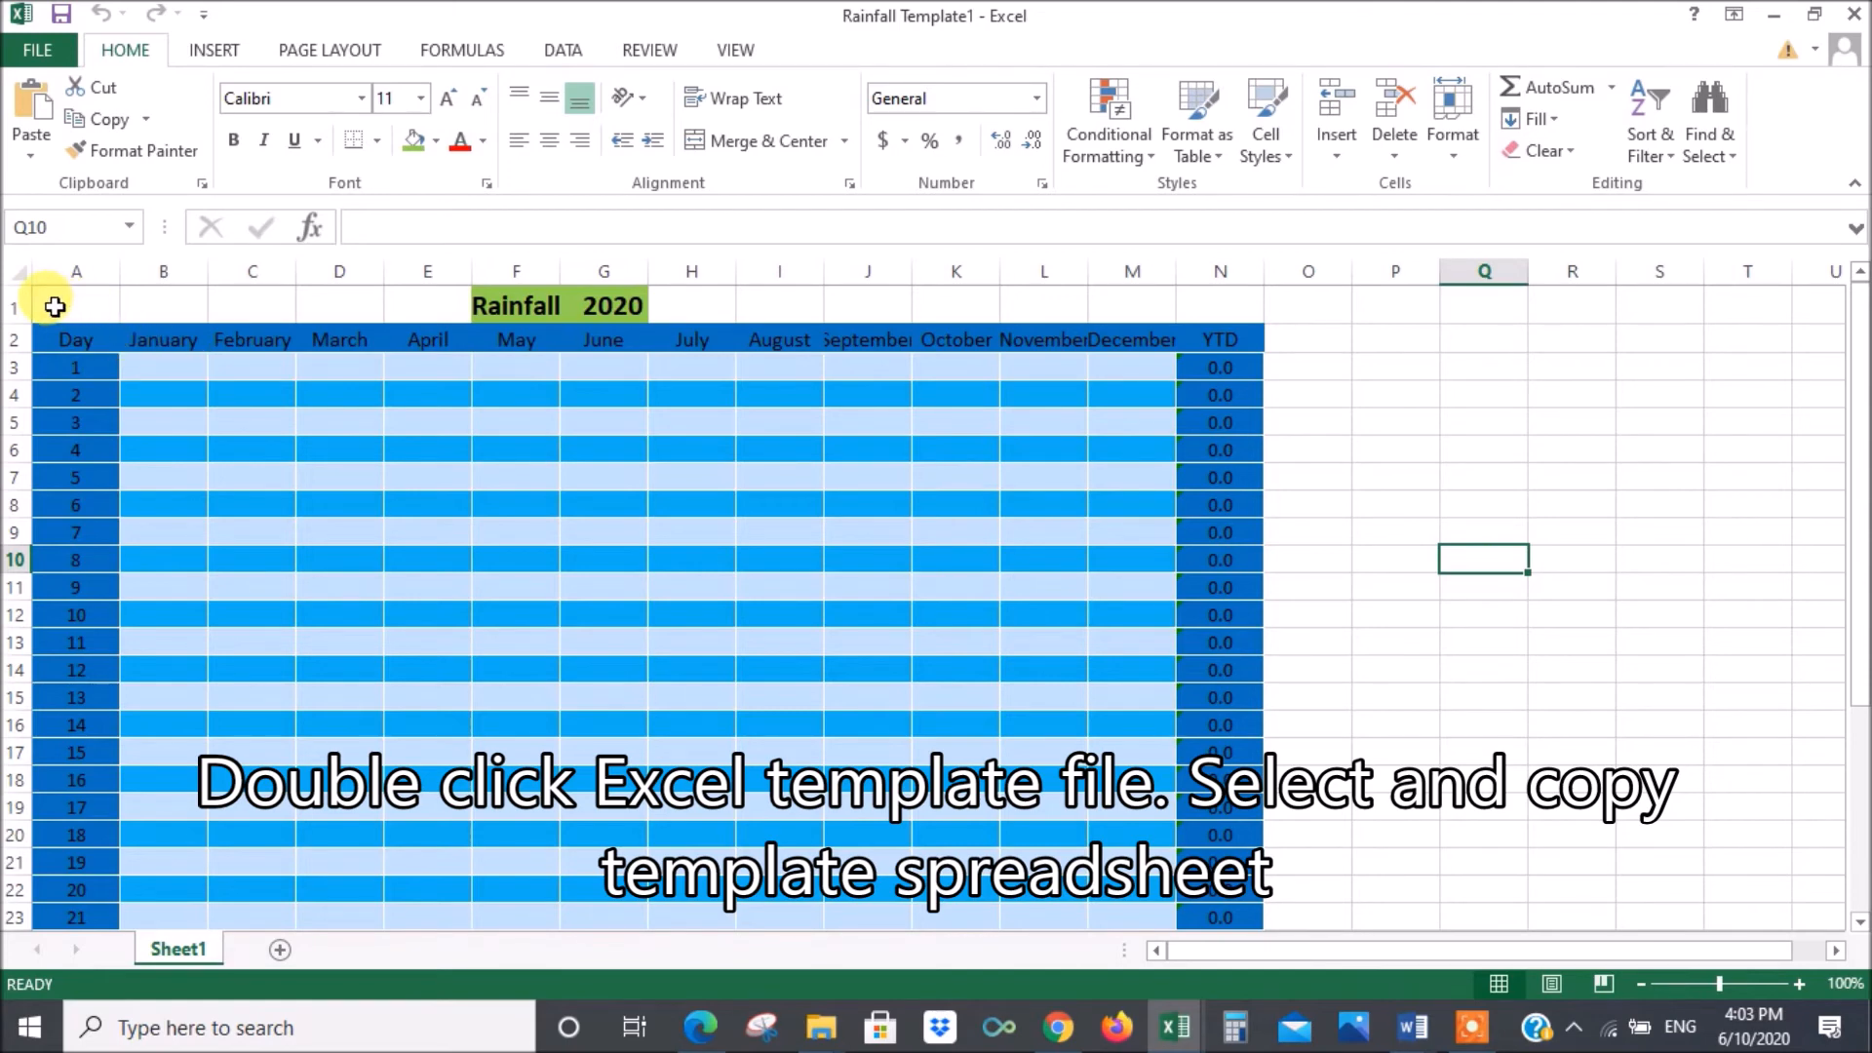
- Copy the entire blank rainfall table, A1:N34, from the new template workbook
drag(55, 306, 1226, 856)
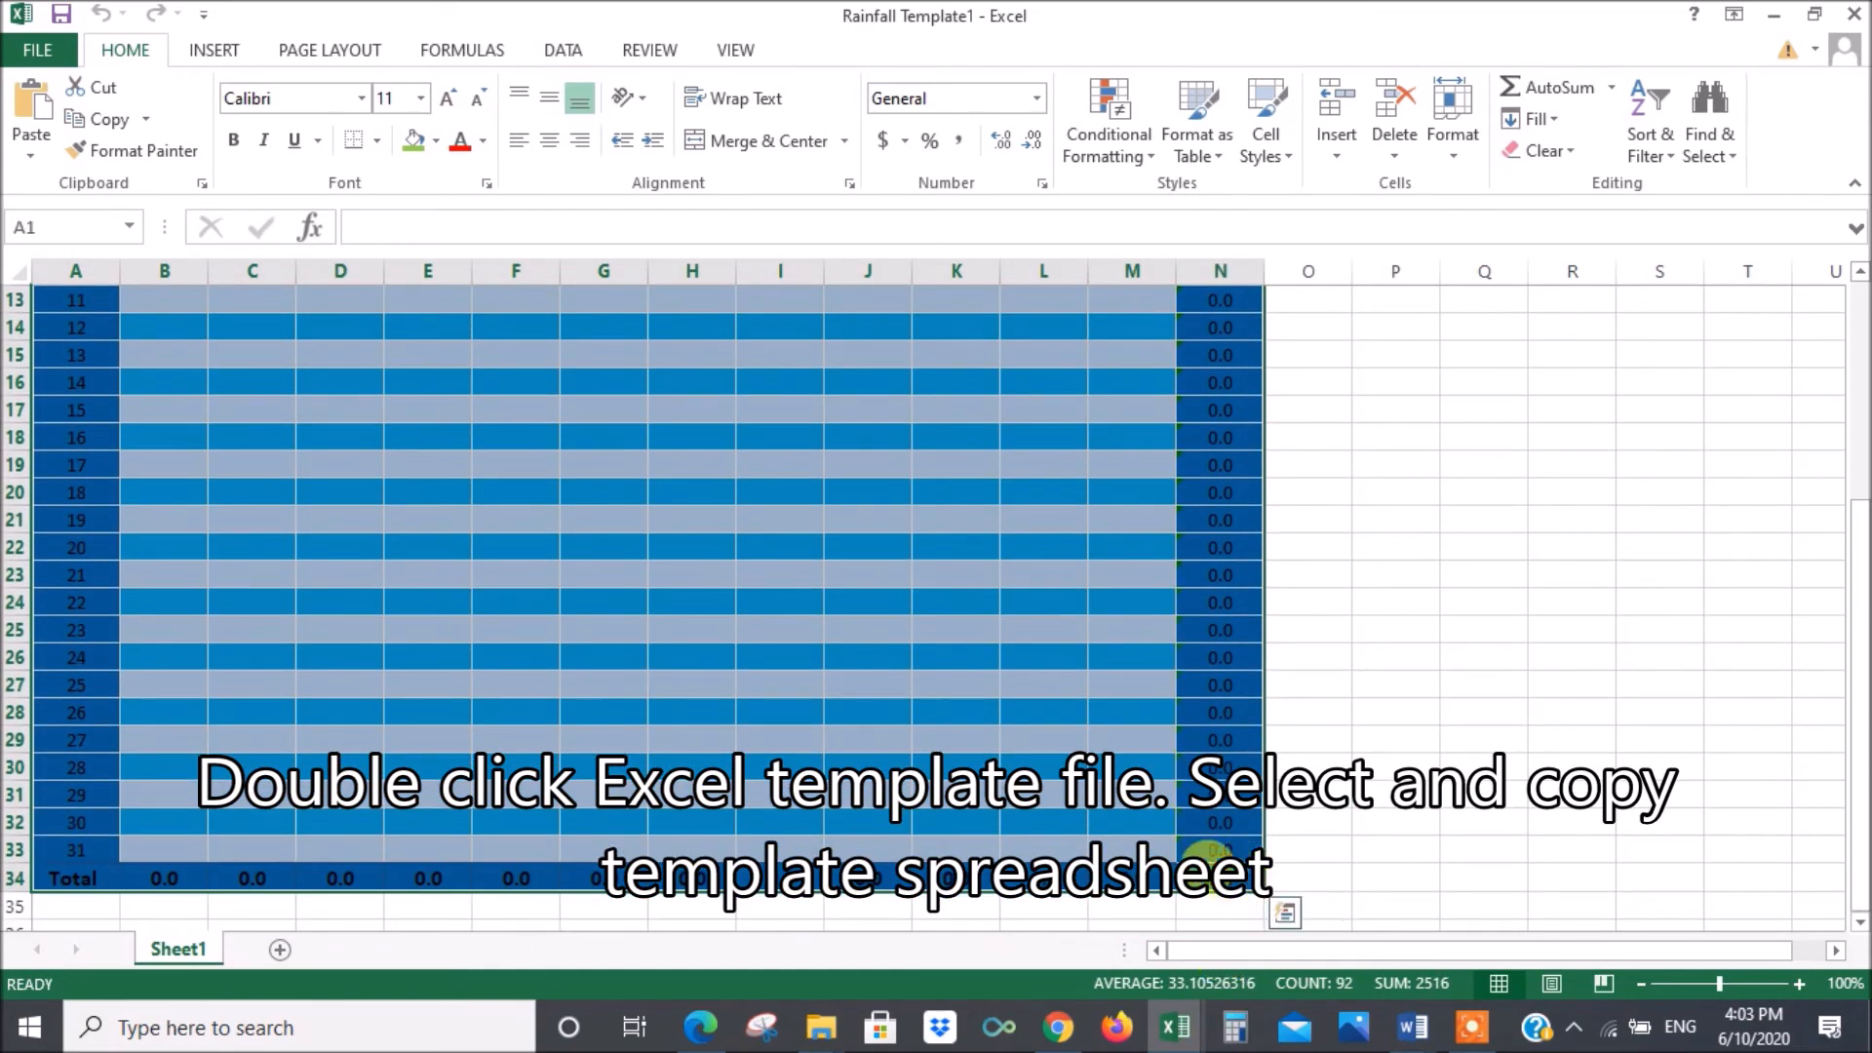
right_click(614, 622)
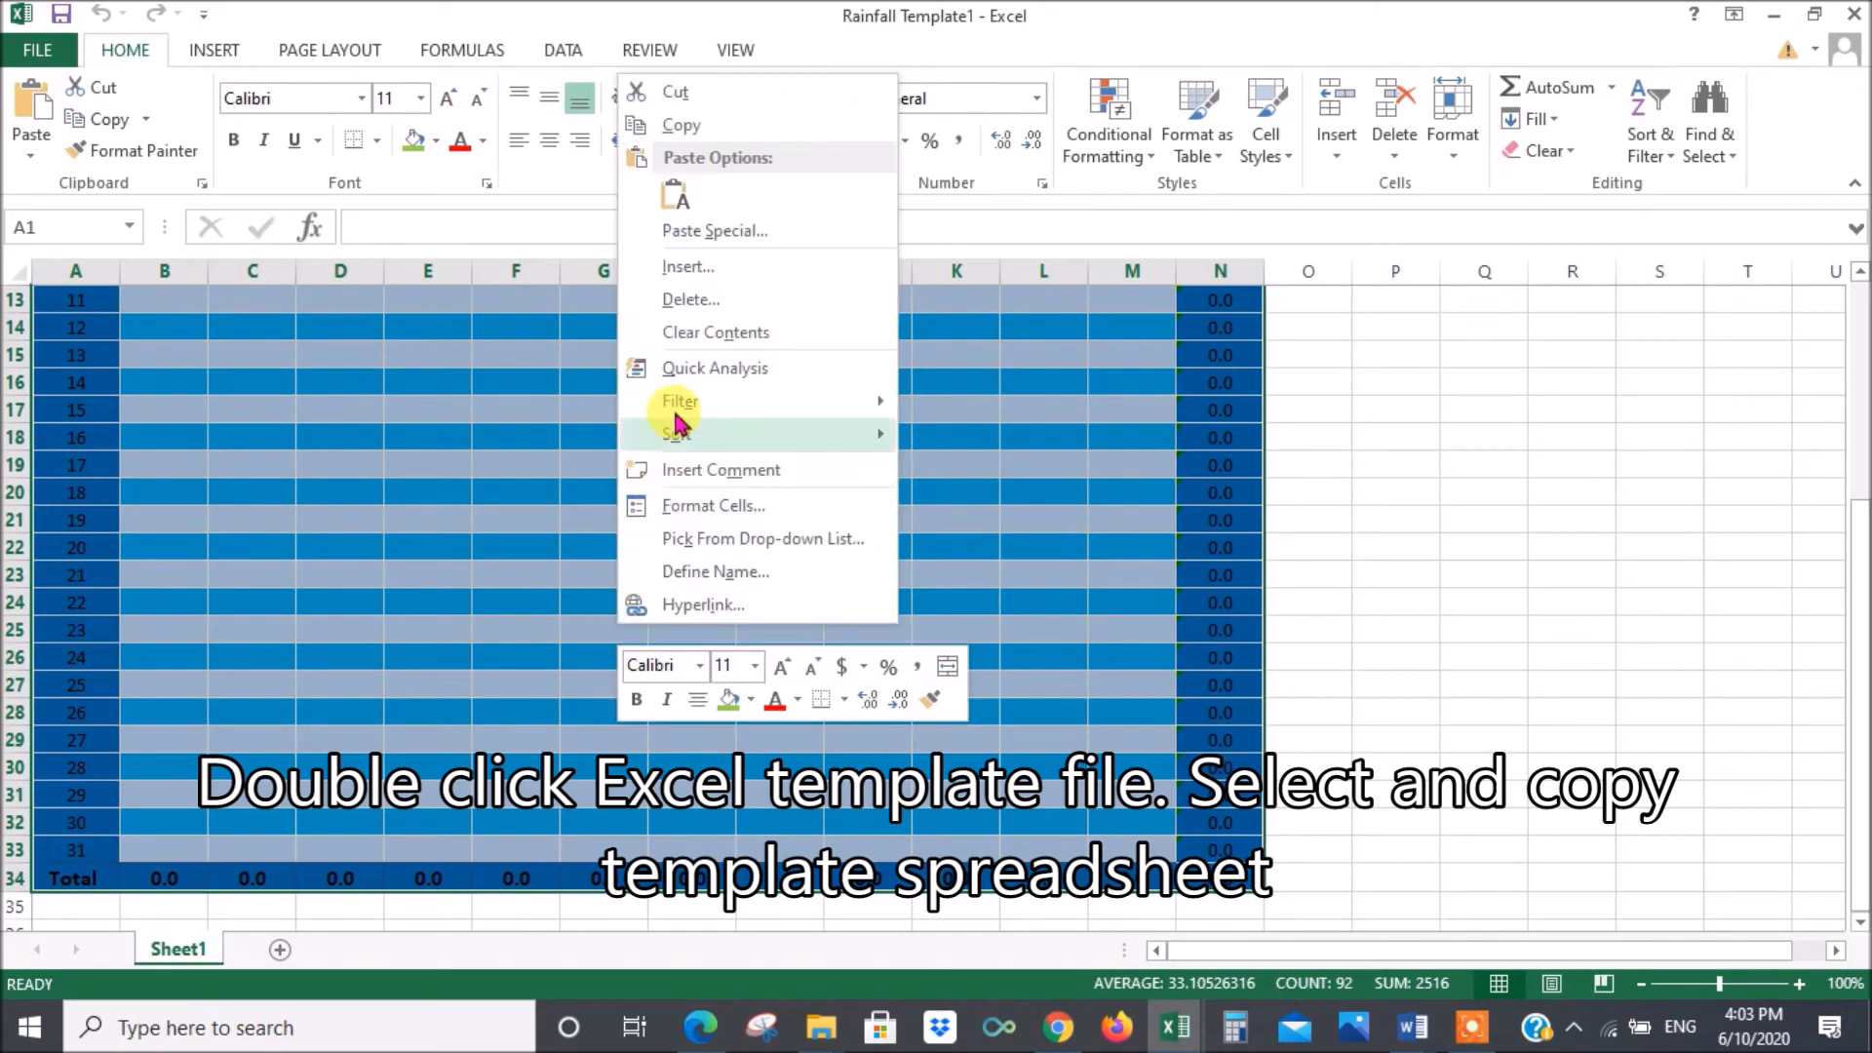
click(702, 129)
scroll(702, 292, up, 4)
- Add a new sheet to the Example Rainfall workbook and paste the copied blank table at A1 with its formulas and formatting
click(1177, 1029)
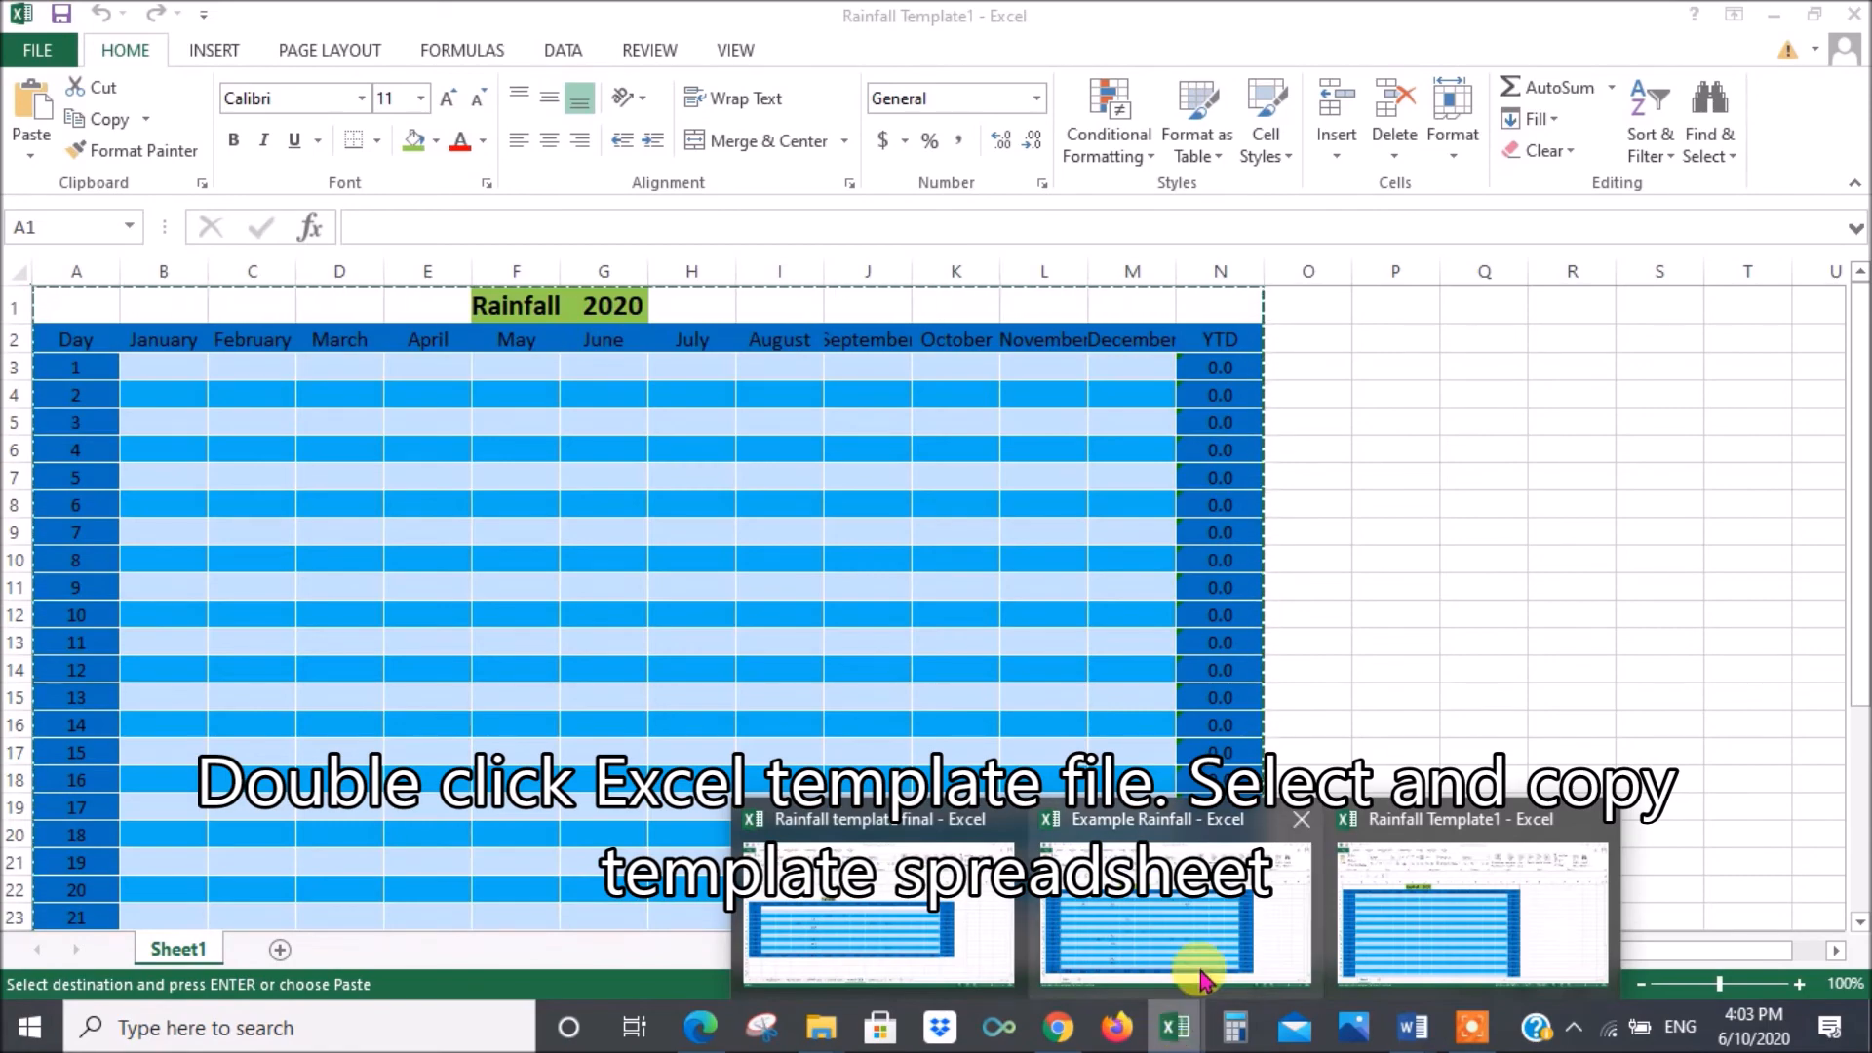
click(1184, 941)
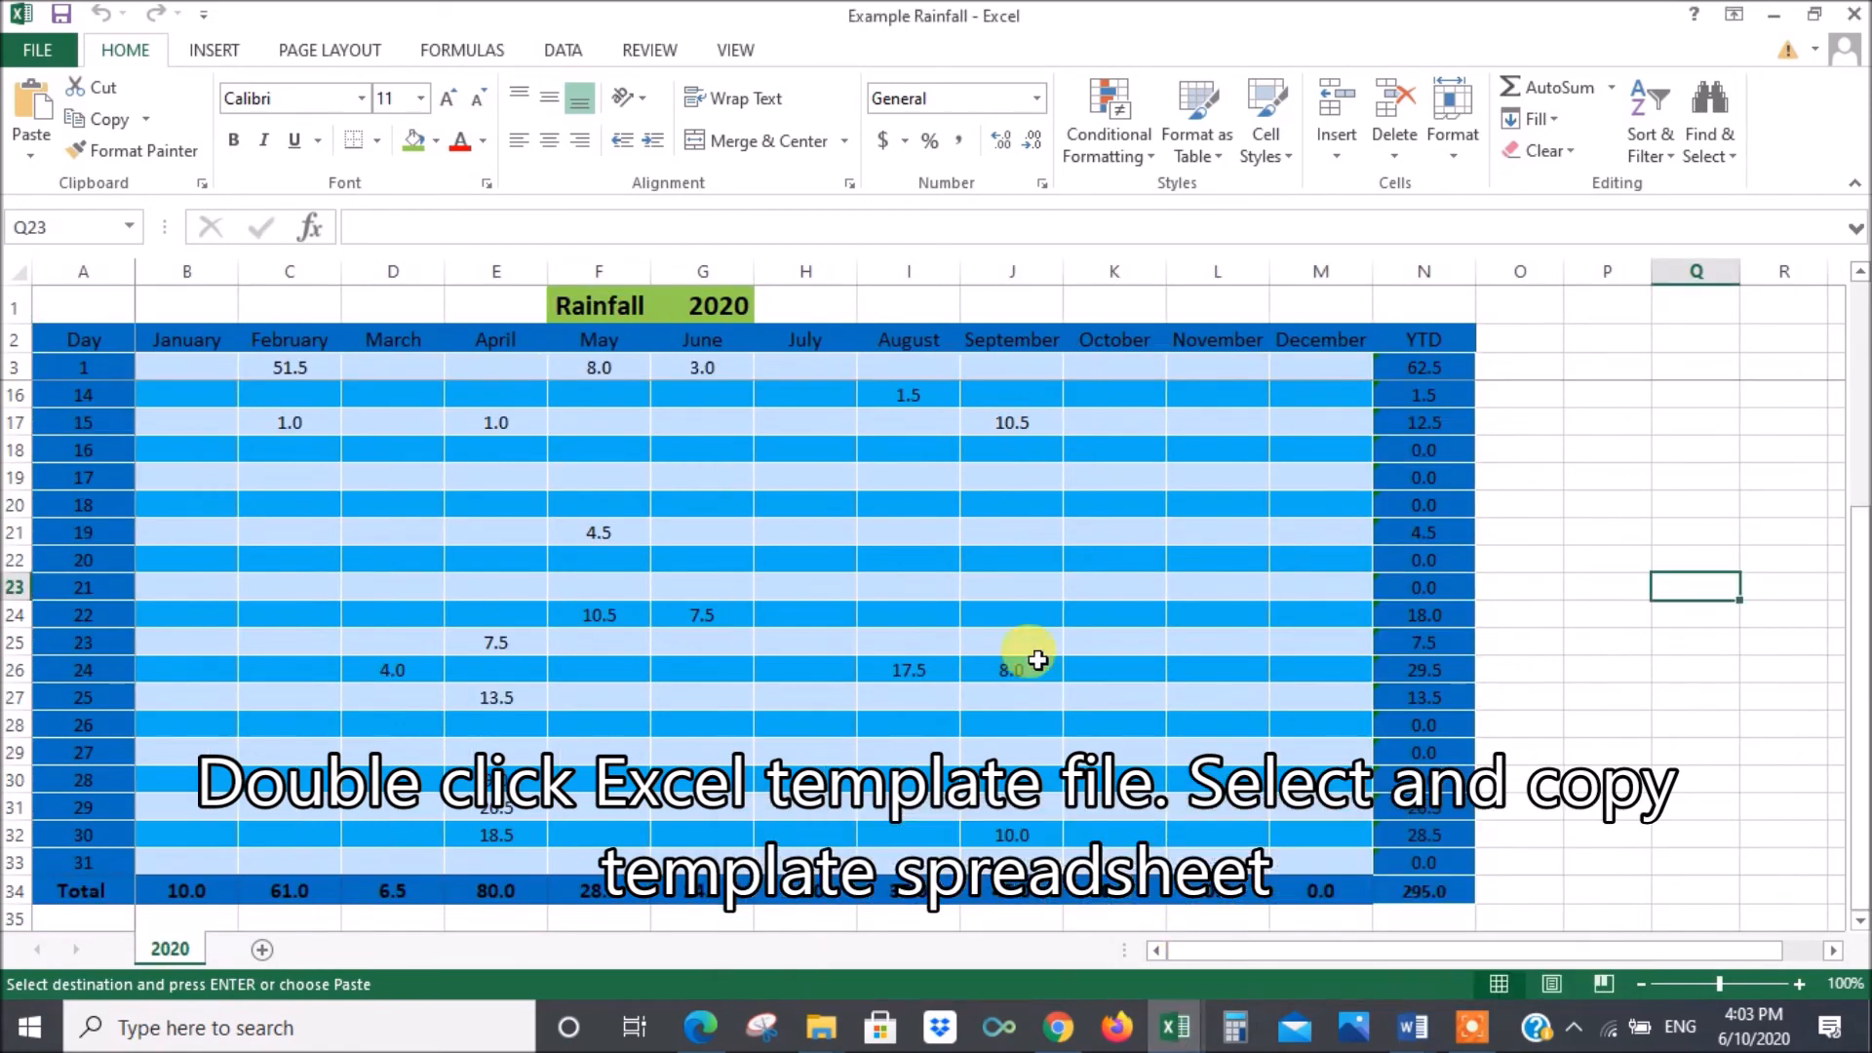
scroll(989, 590, up, 3)
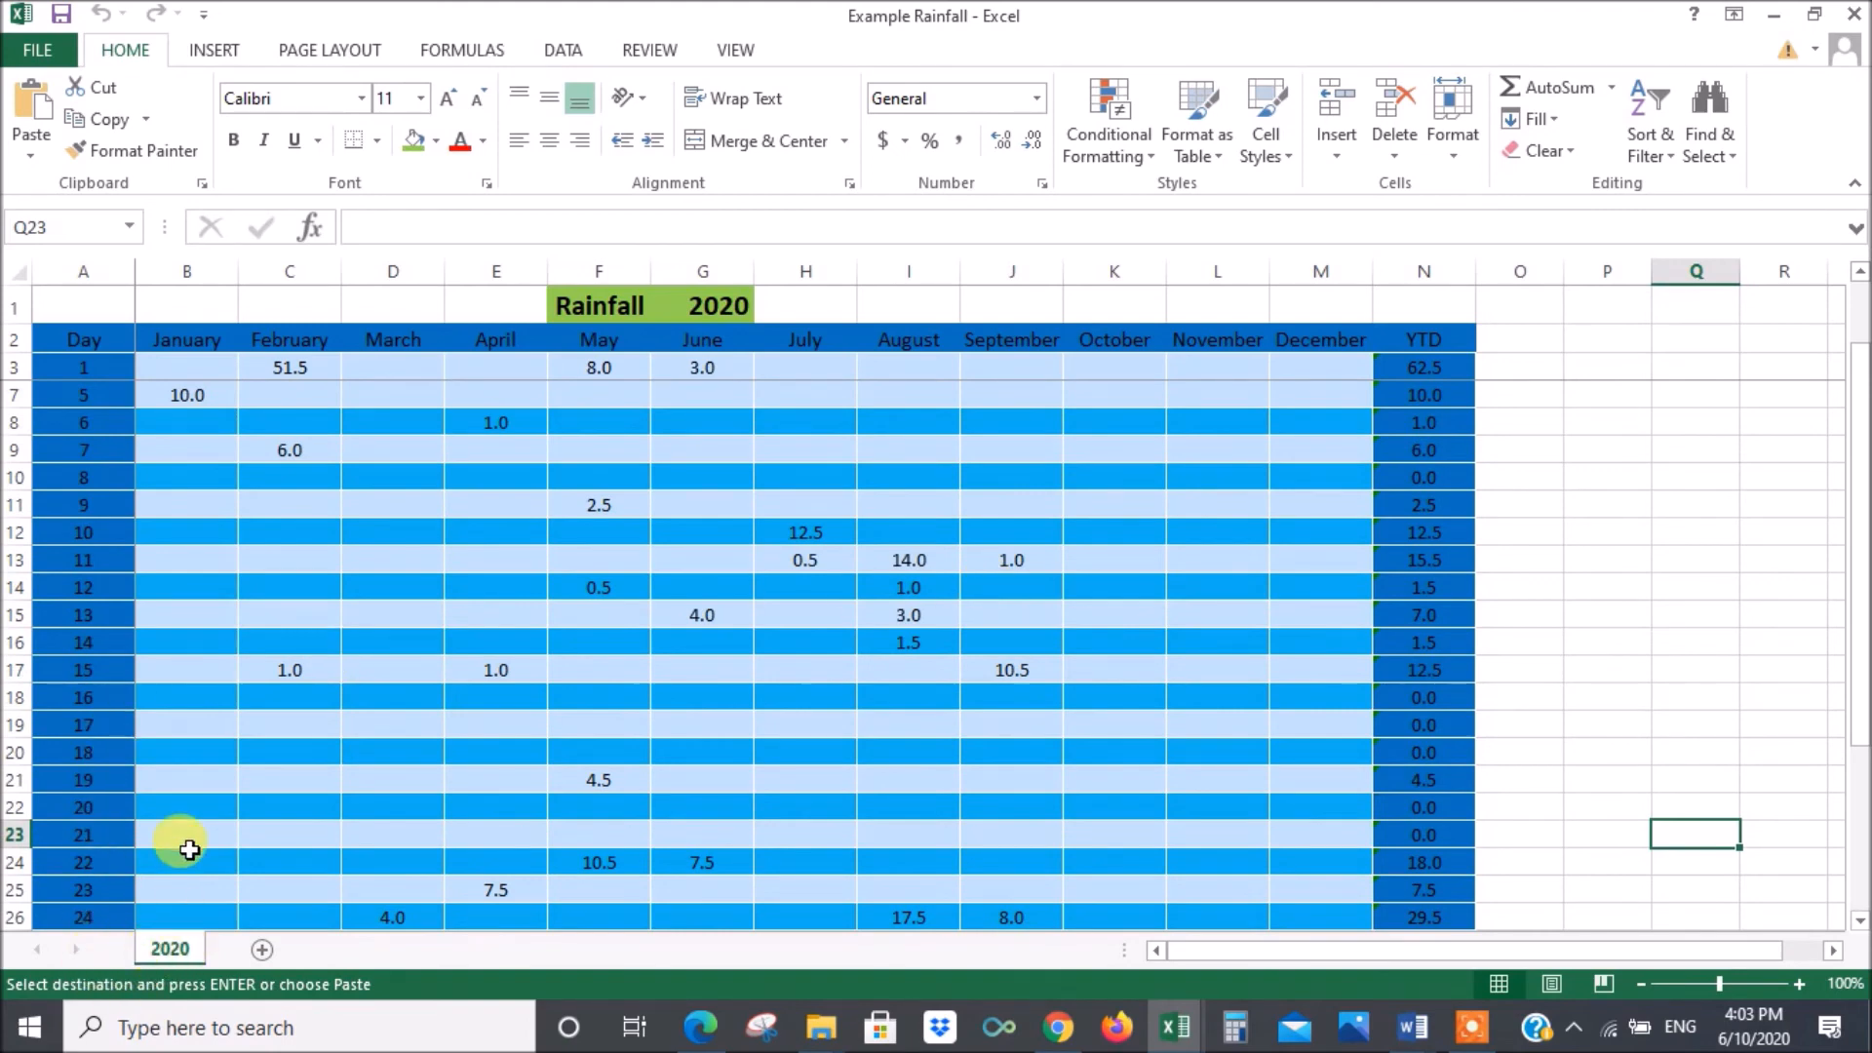
click(261, 950)
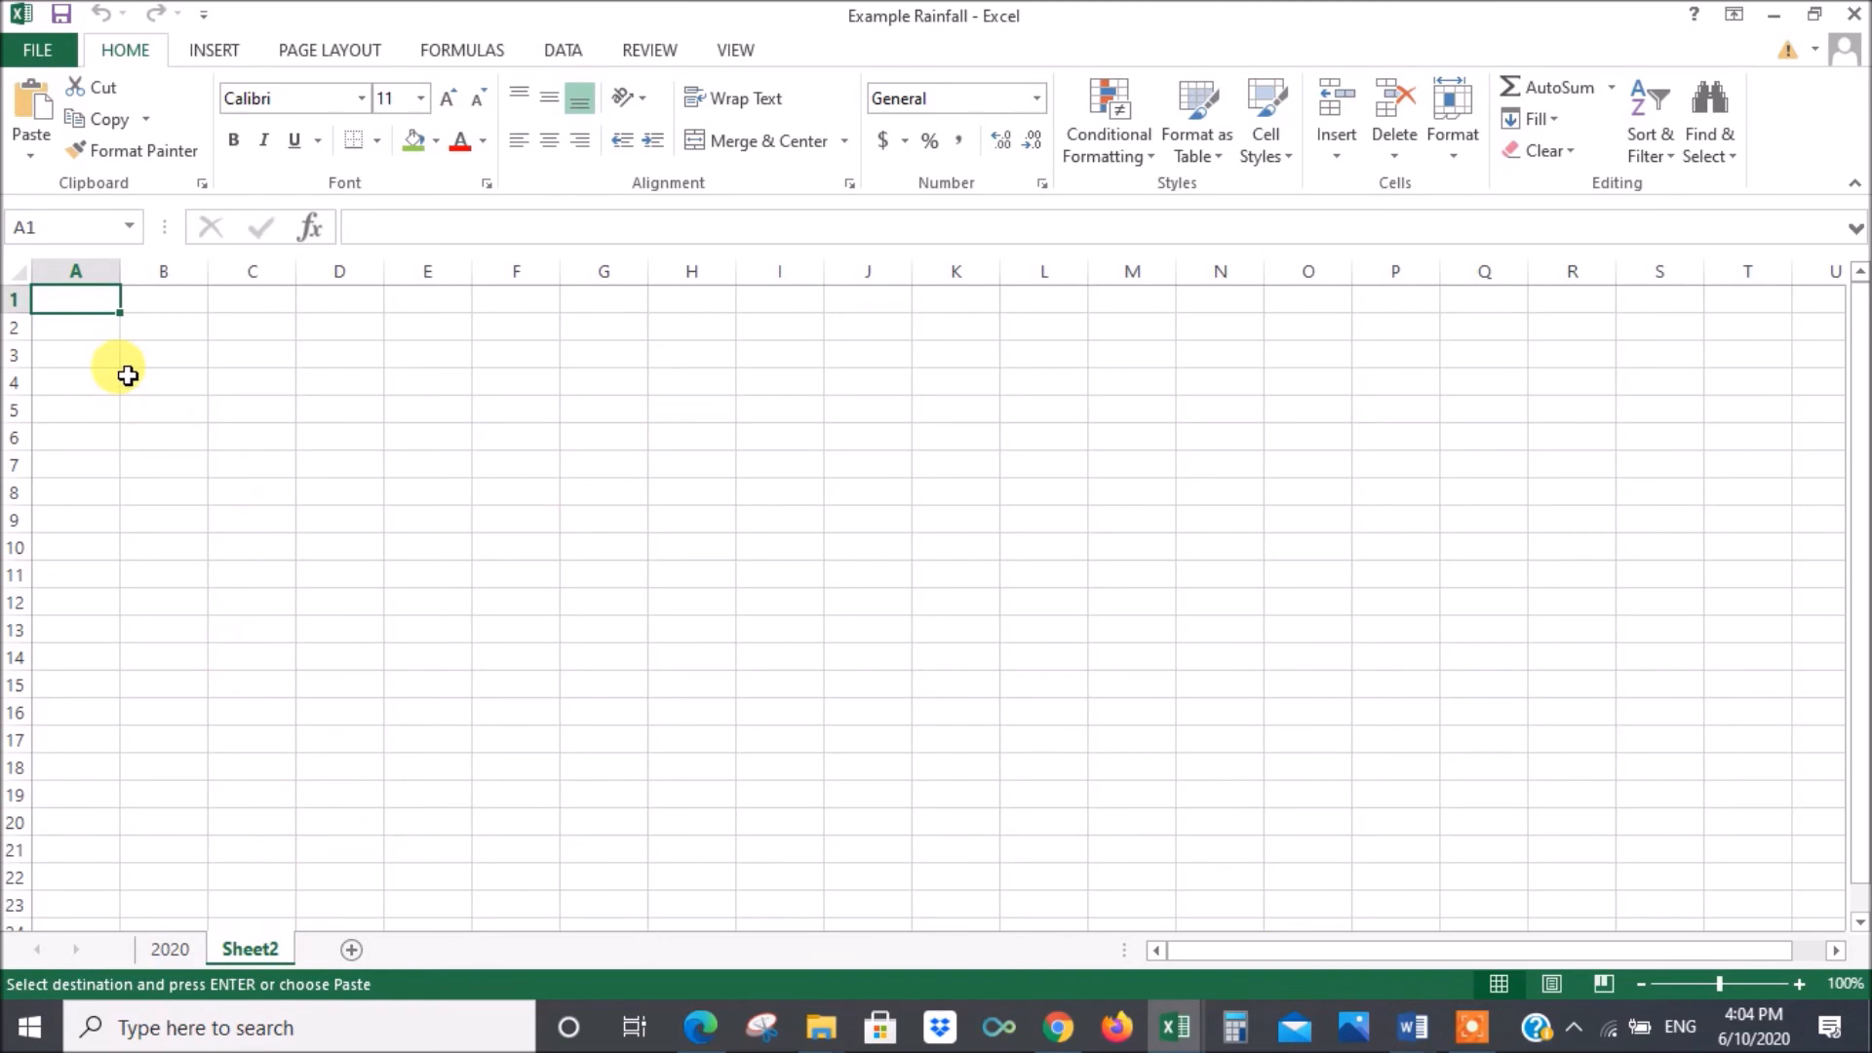
right_click(93, 302)
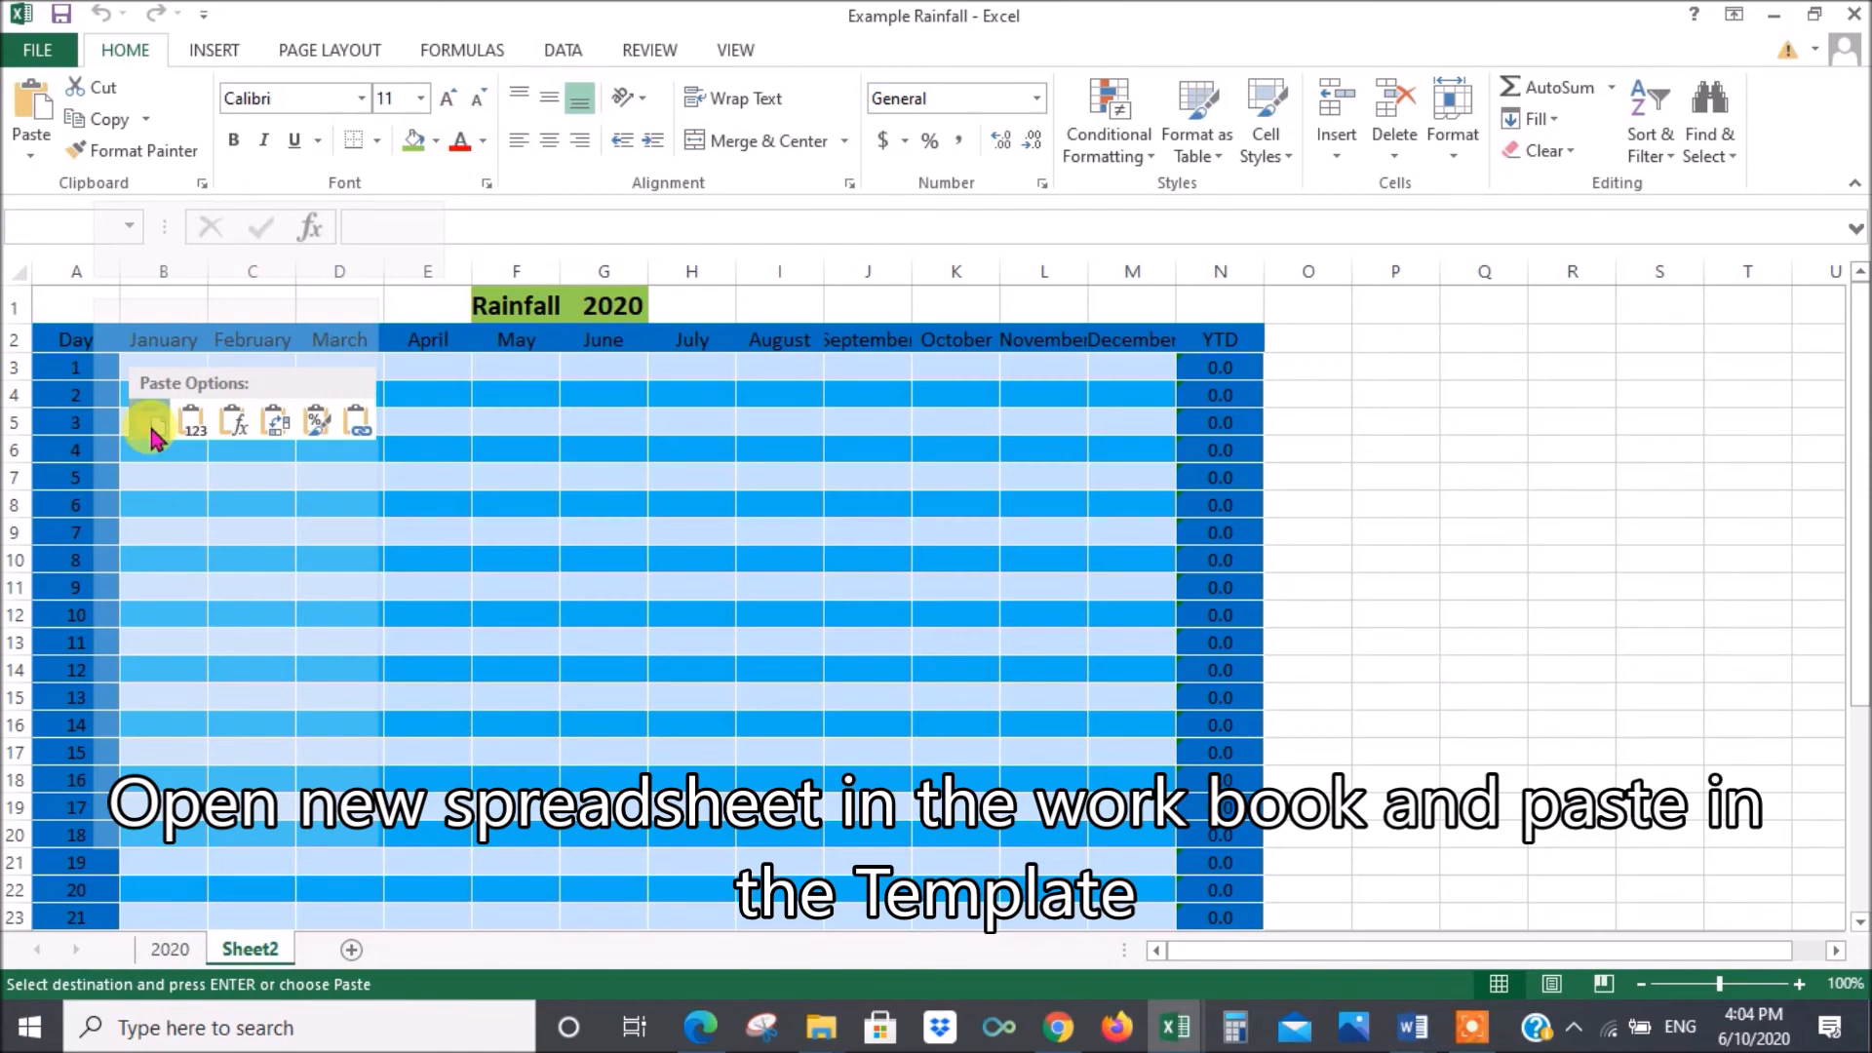
click(150, 425)
scroll(1404, 575, down, 4)
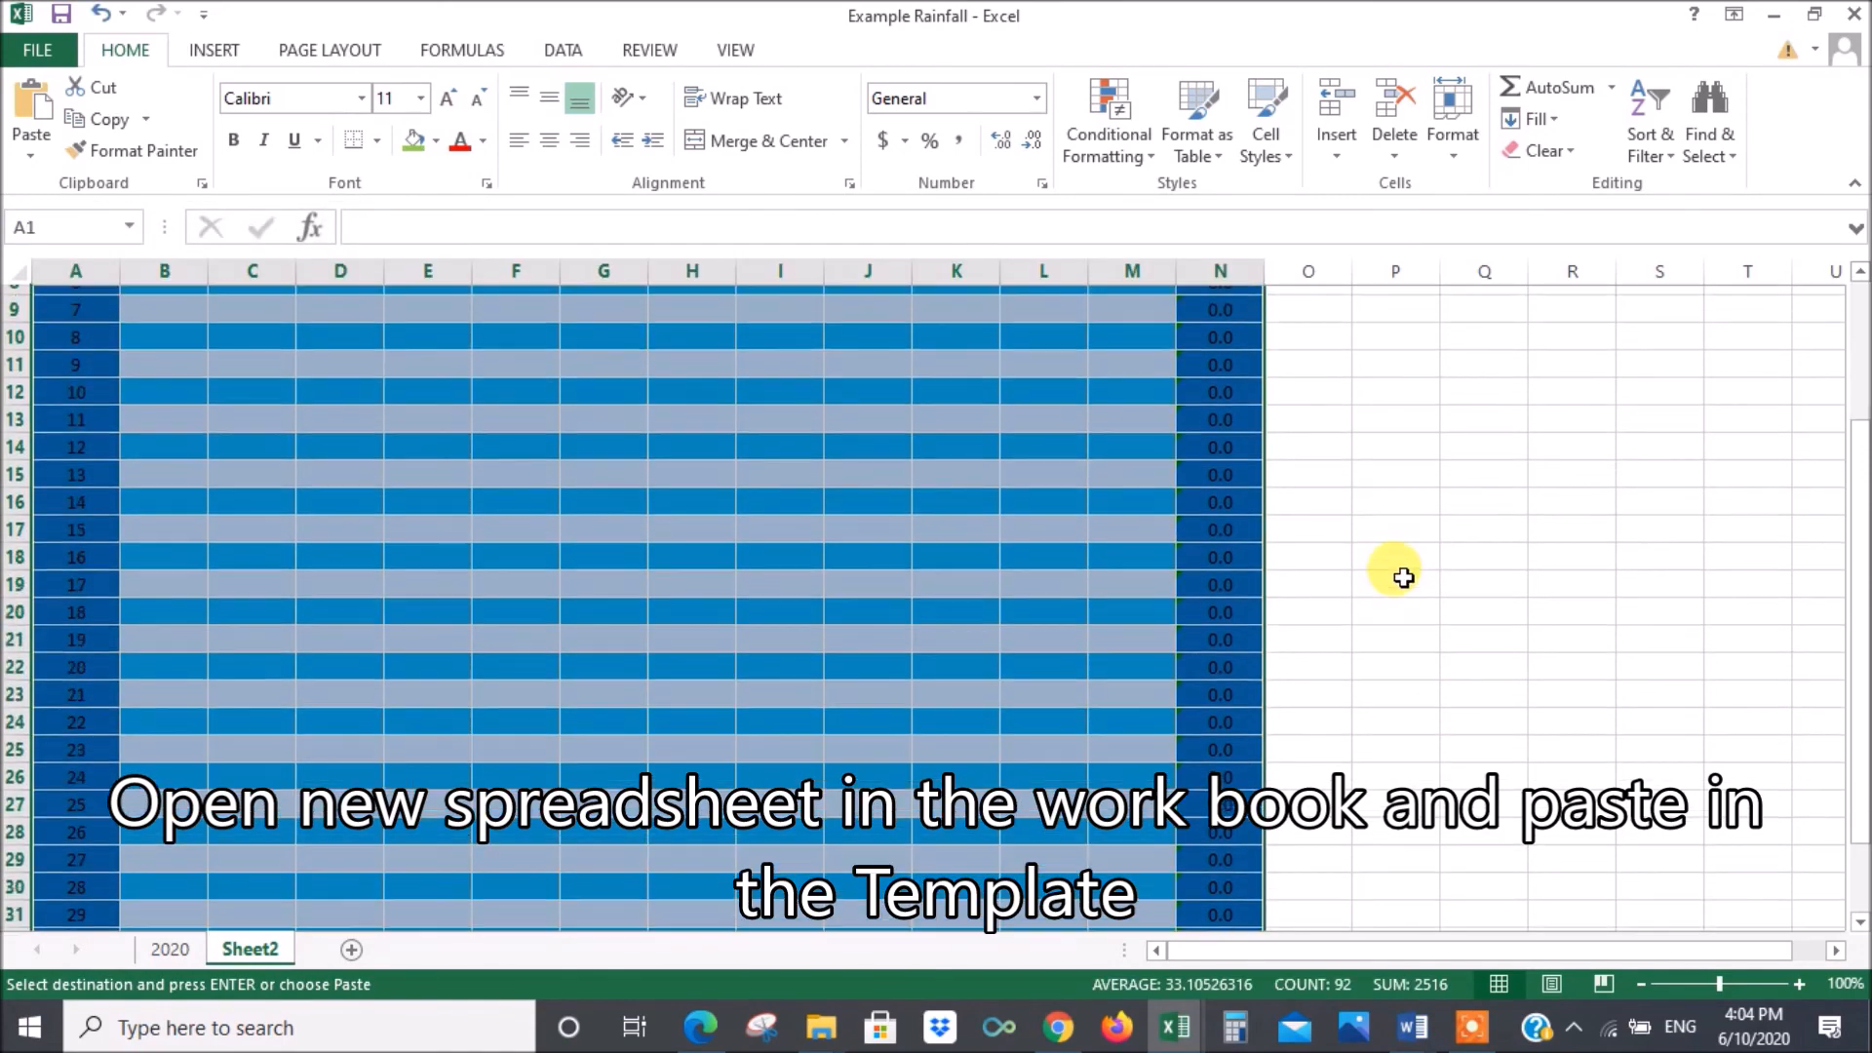
scroll(1398, 569, up, 4)
scroll(1399, 568, down, 7)
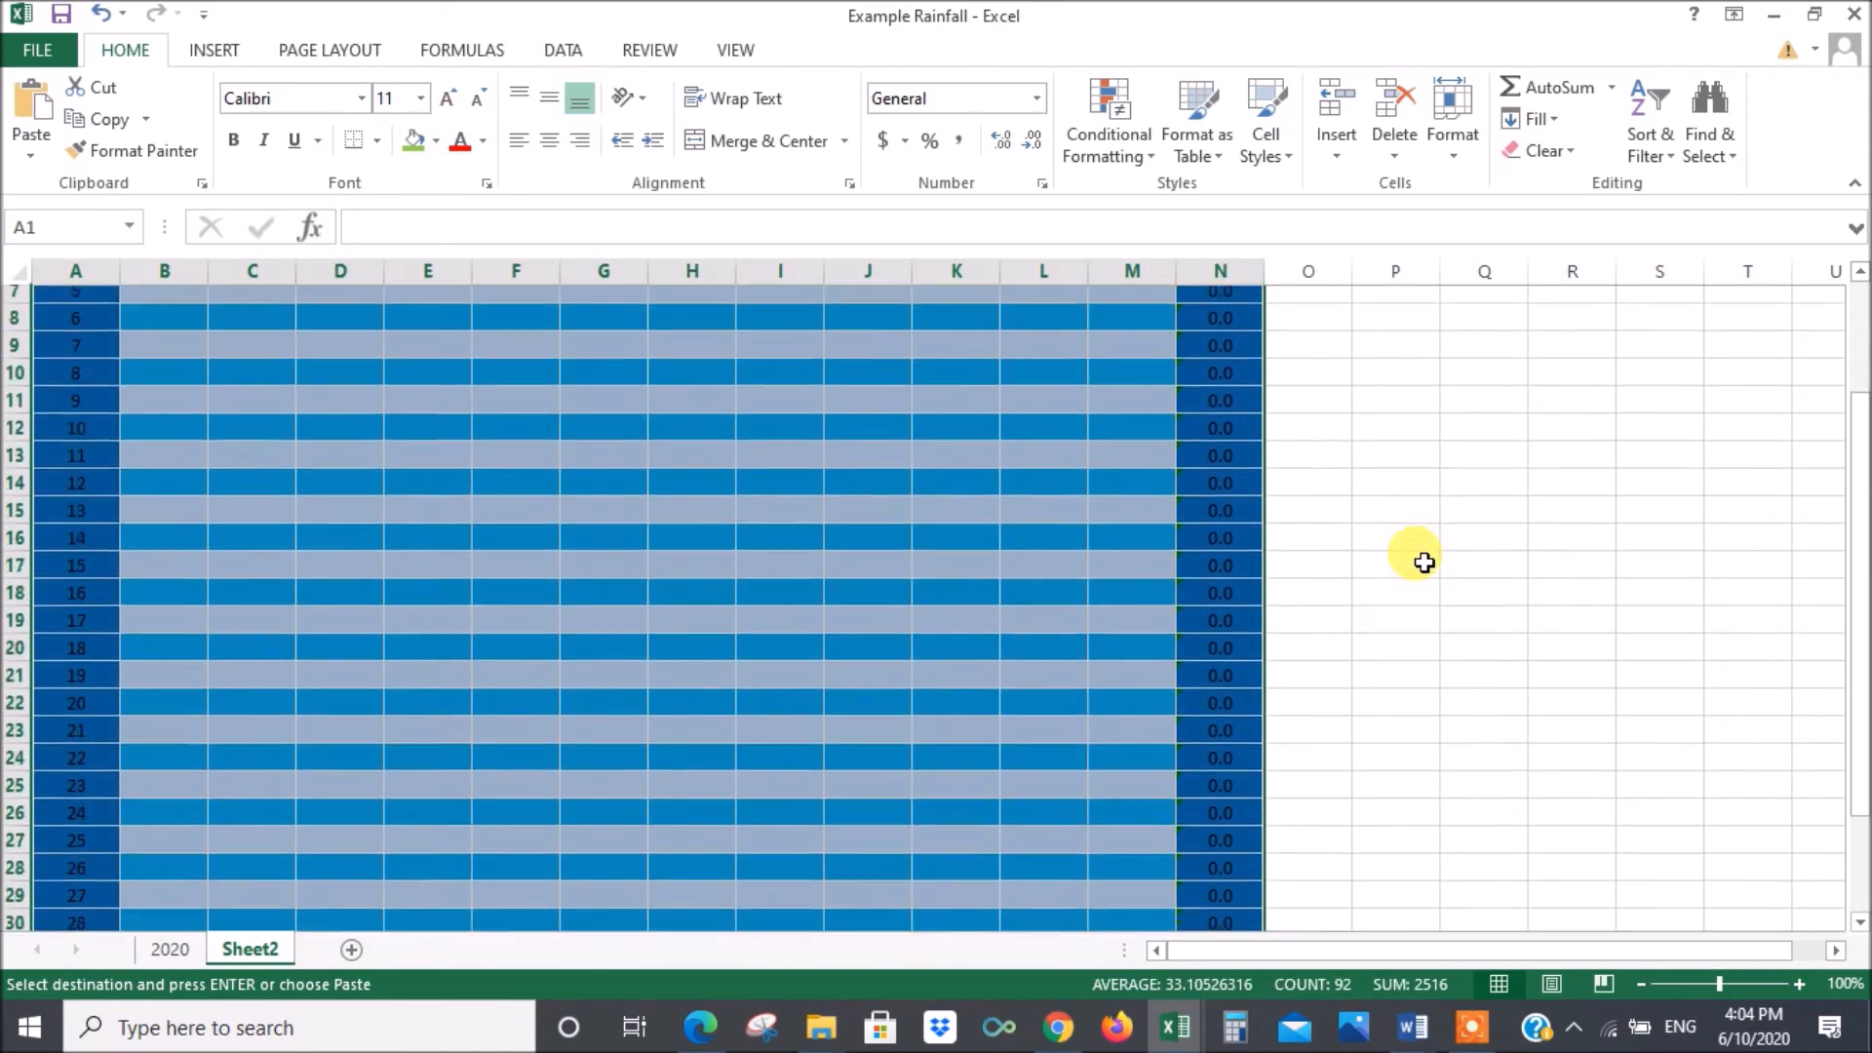
scroll(1419, 549, up, 7)
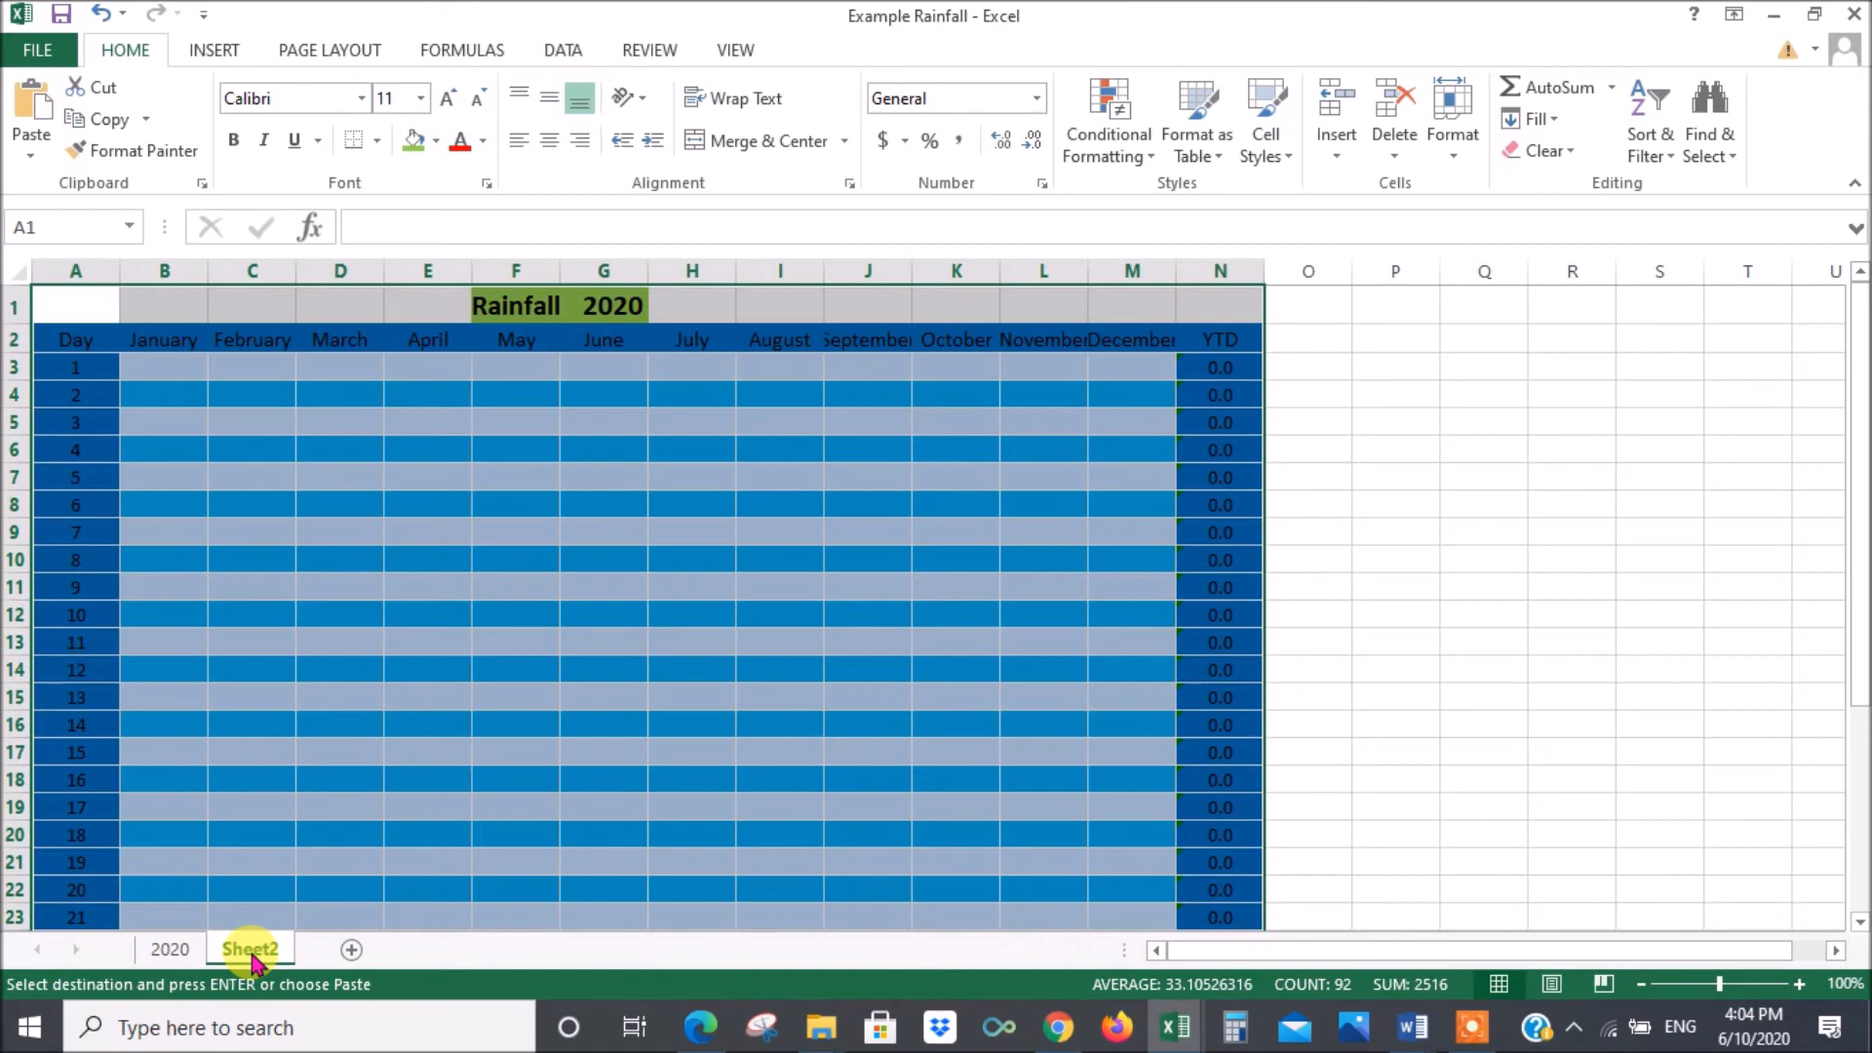
- Move Sheet2 in front of the 2020 sheet and switch to the 2020 sheet
drag(251, 961, 126, 975)
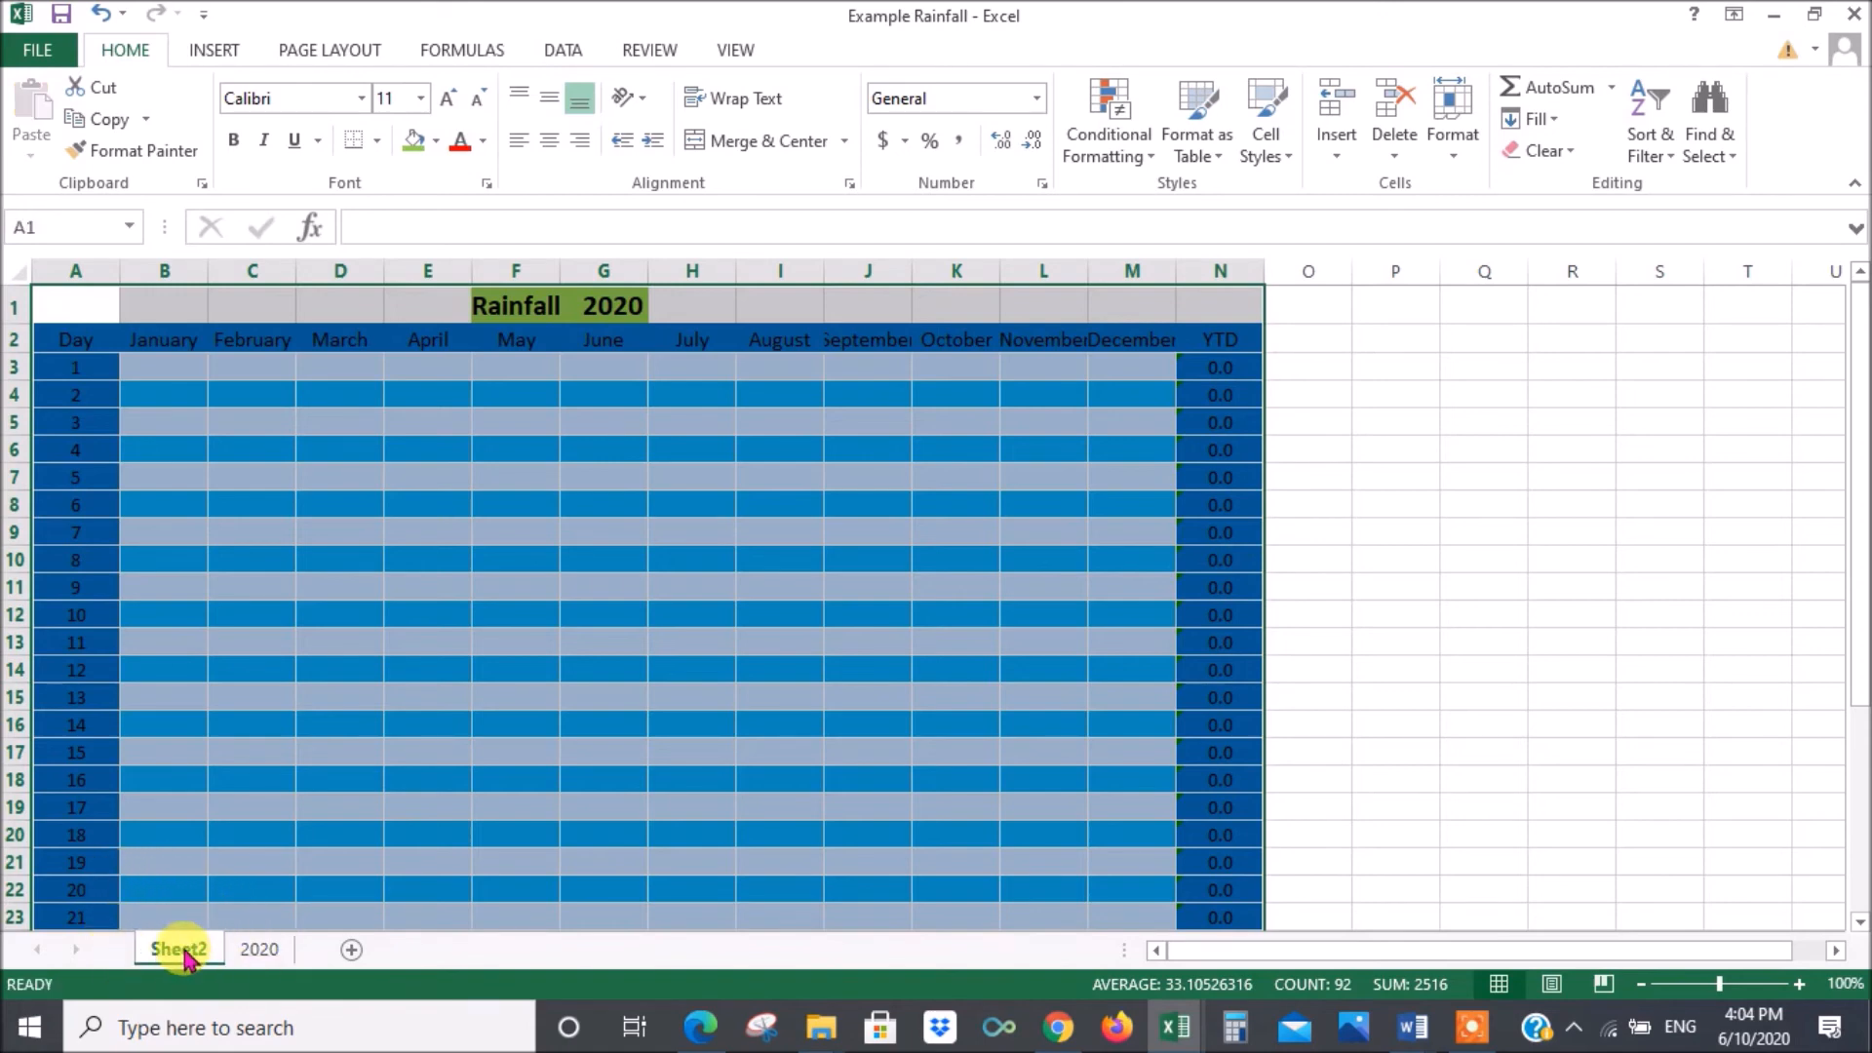
click(255, 950)
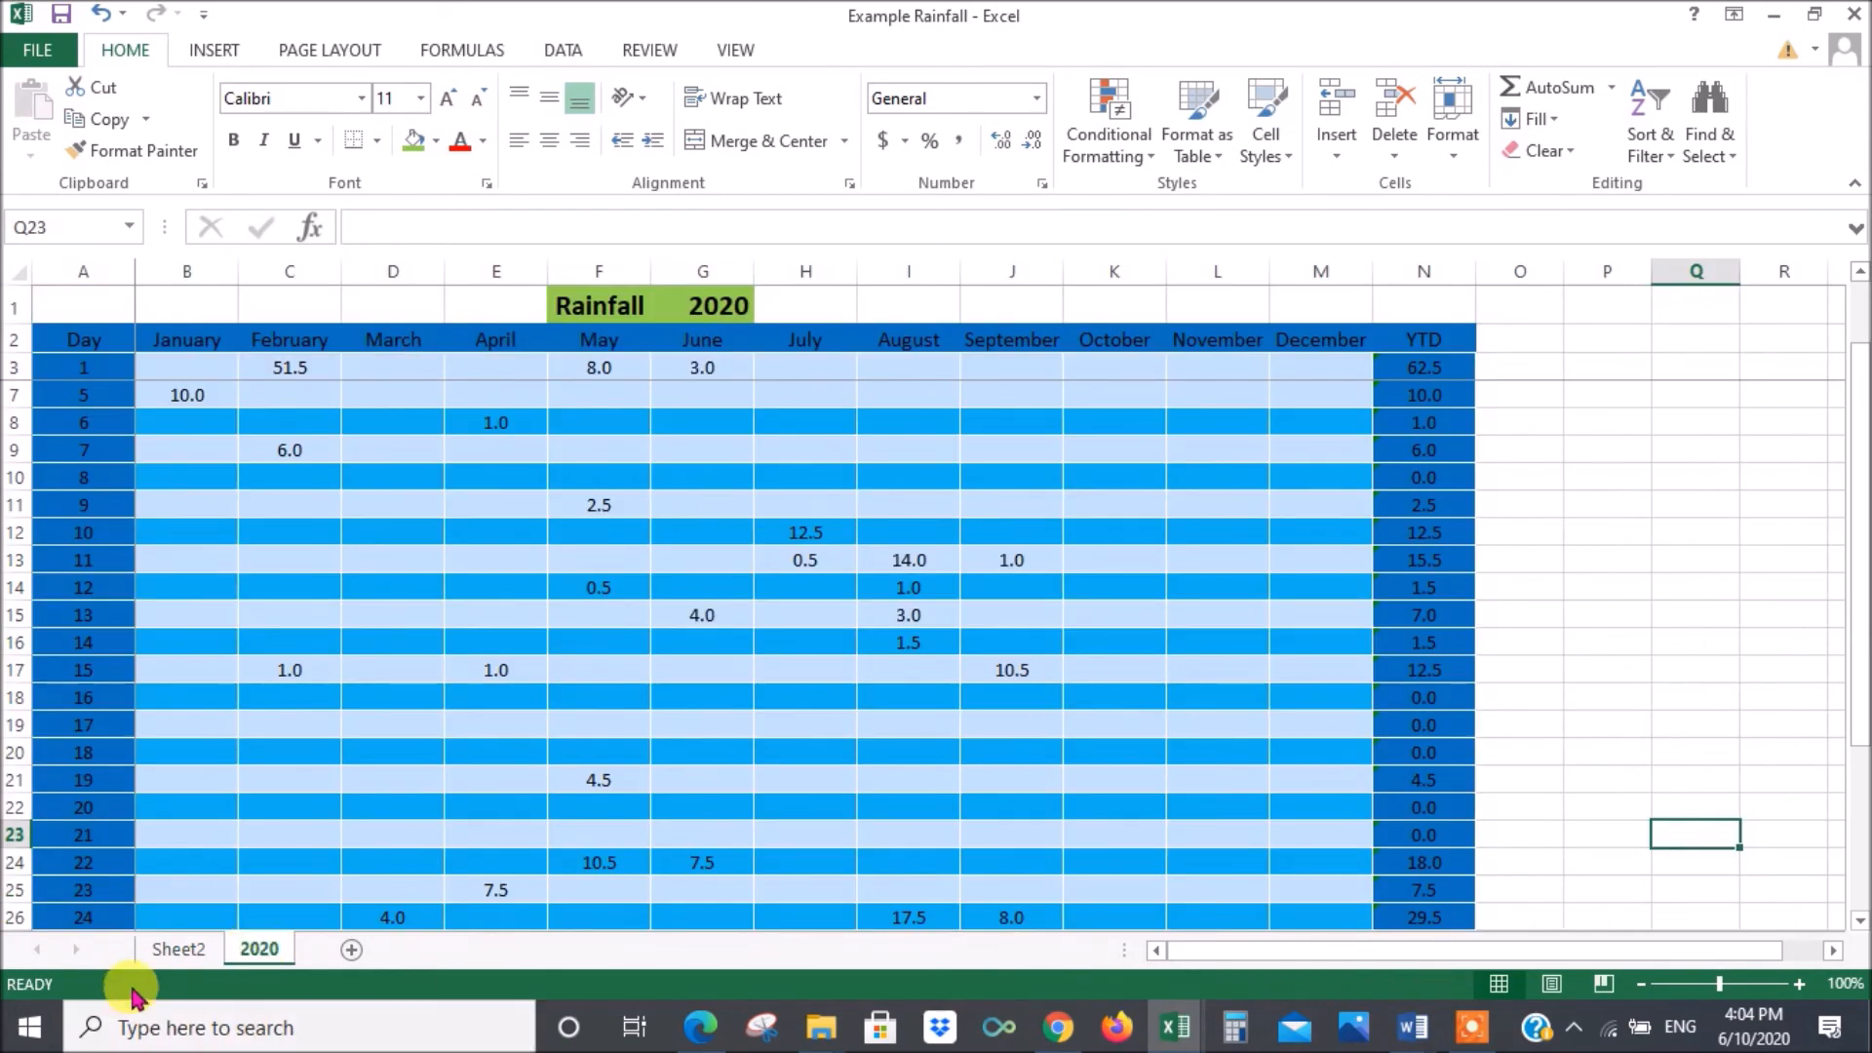
- Rename Sheet2 as Template and switch to the 2020 sheet
right_click(179, 951)
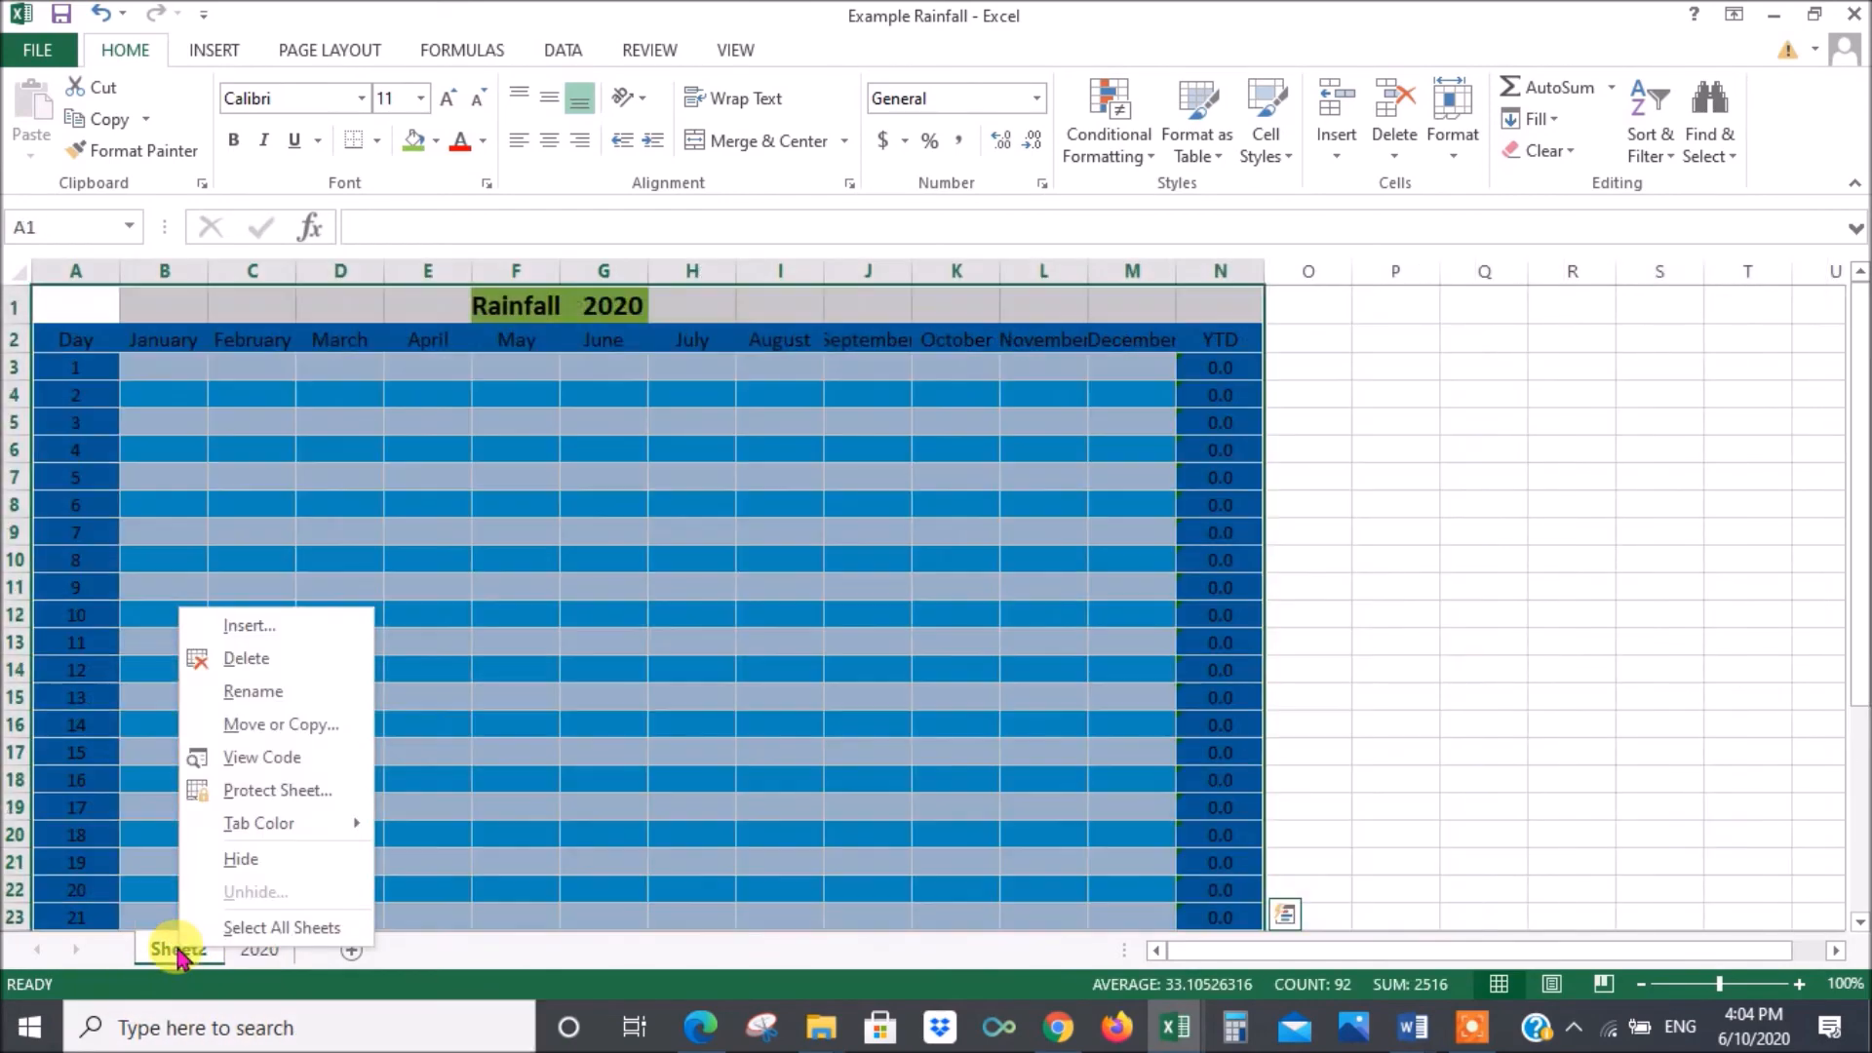
click(250, 691)
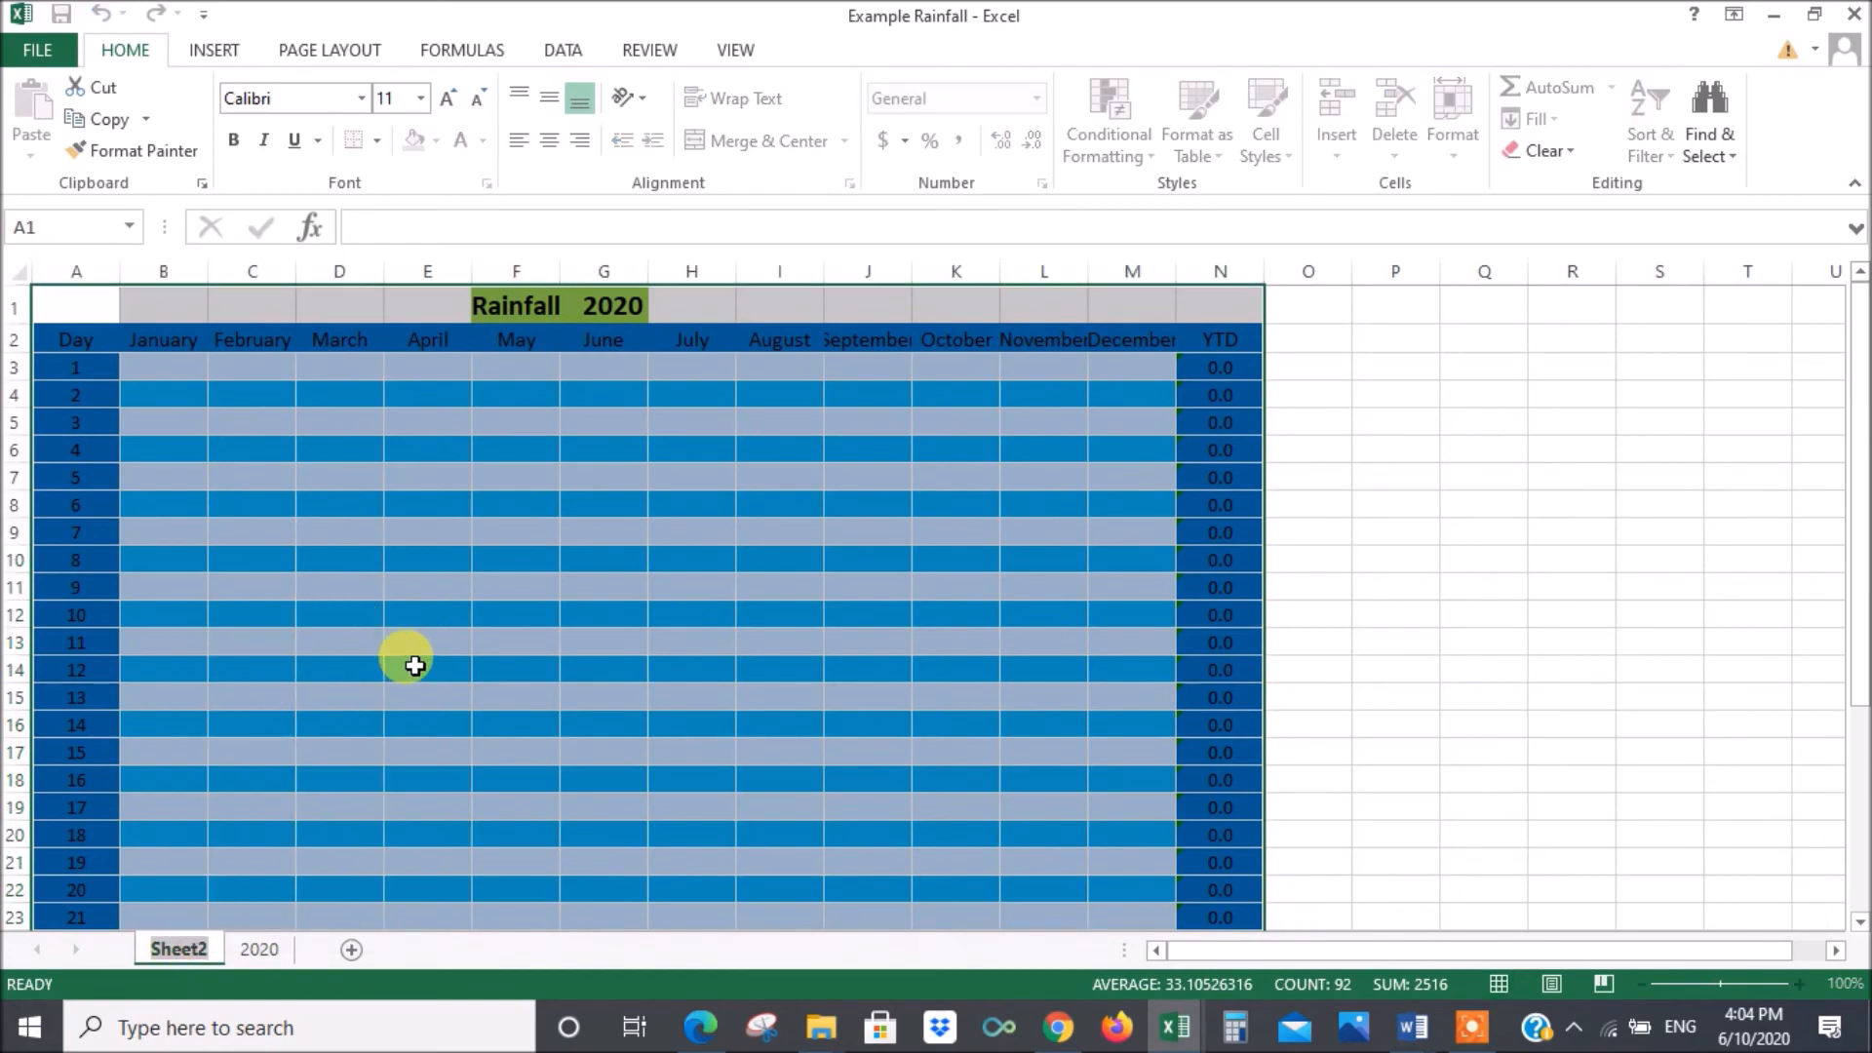
text(Tem)
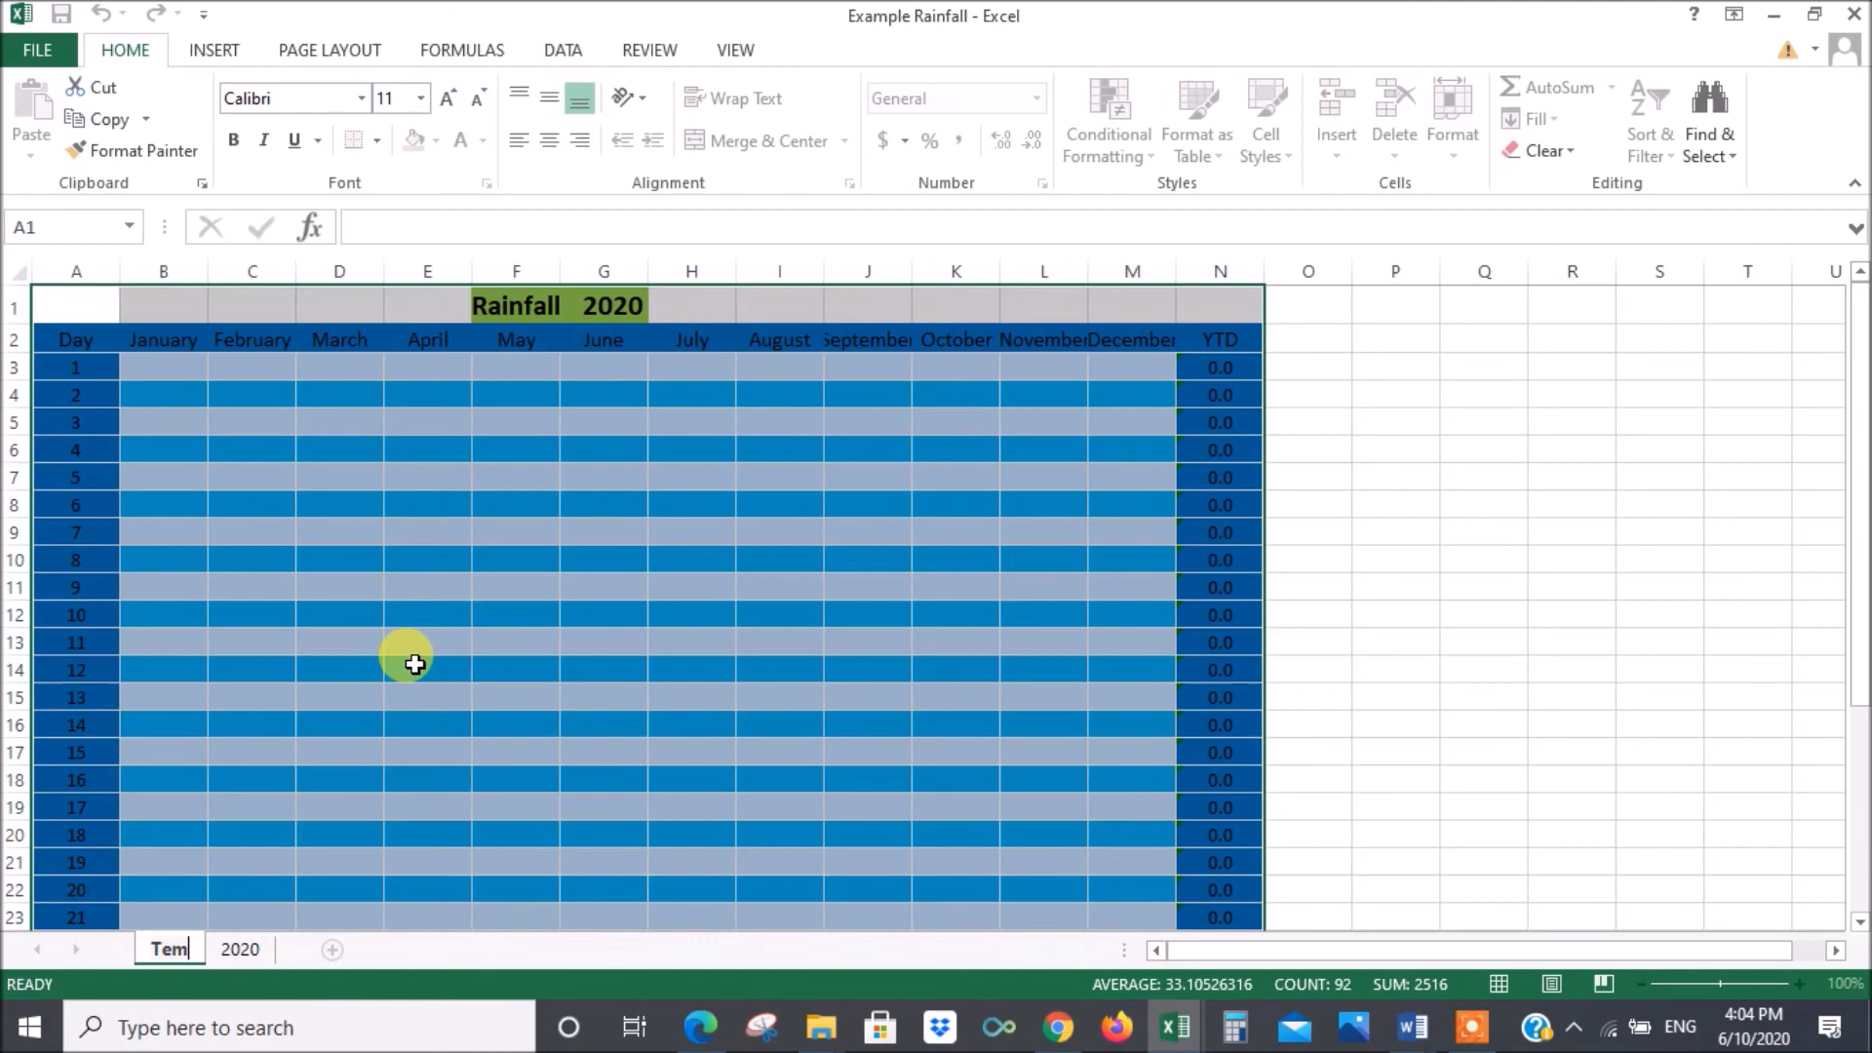
text(plate)
click(277, 949)
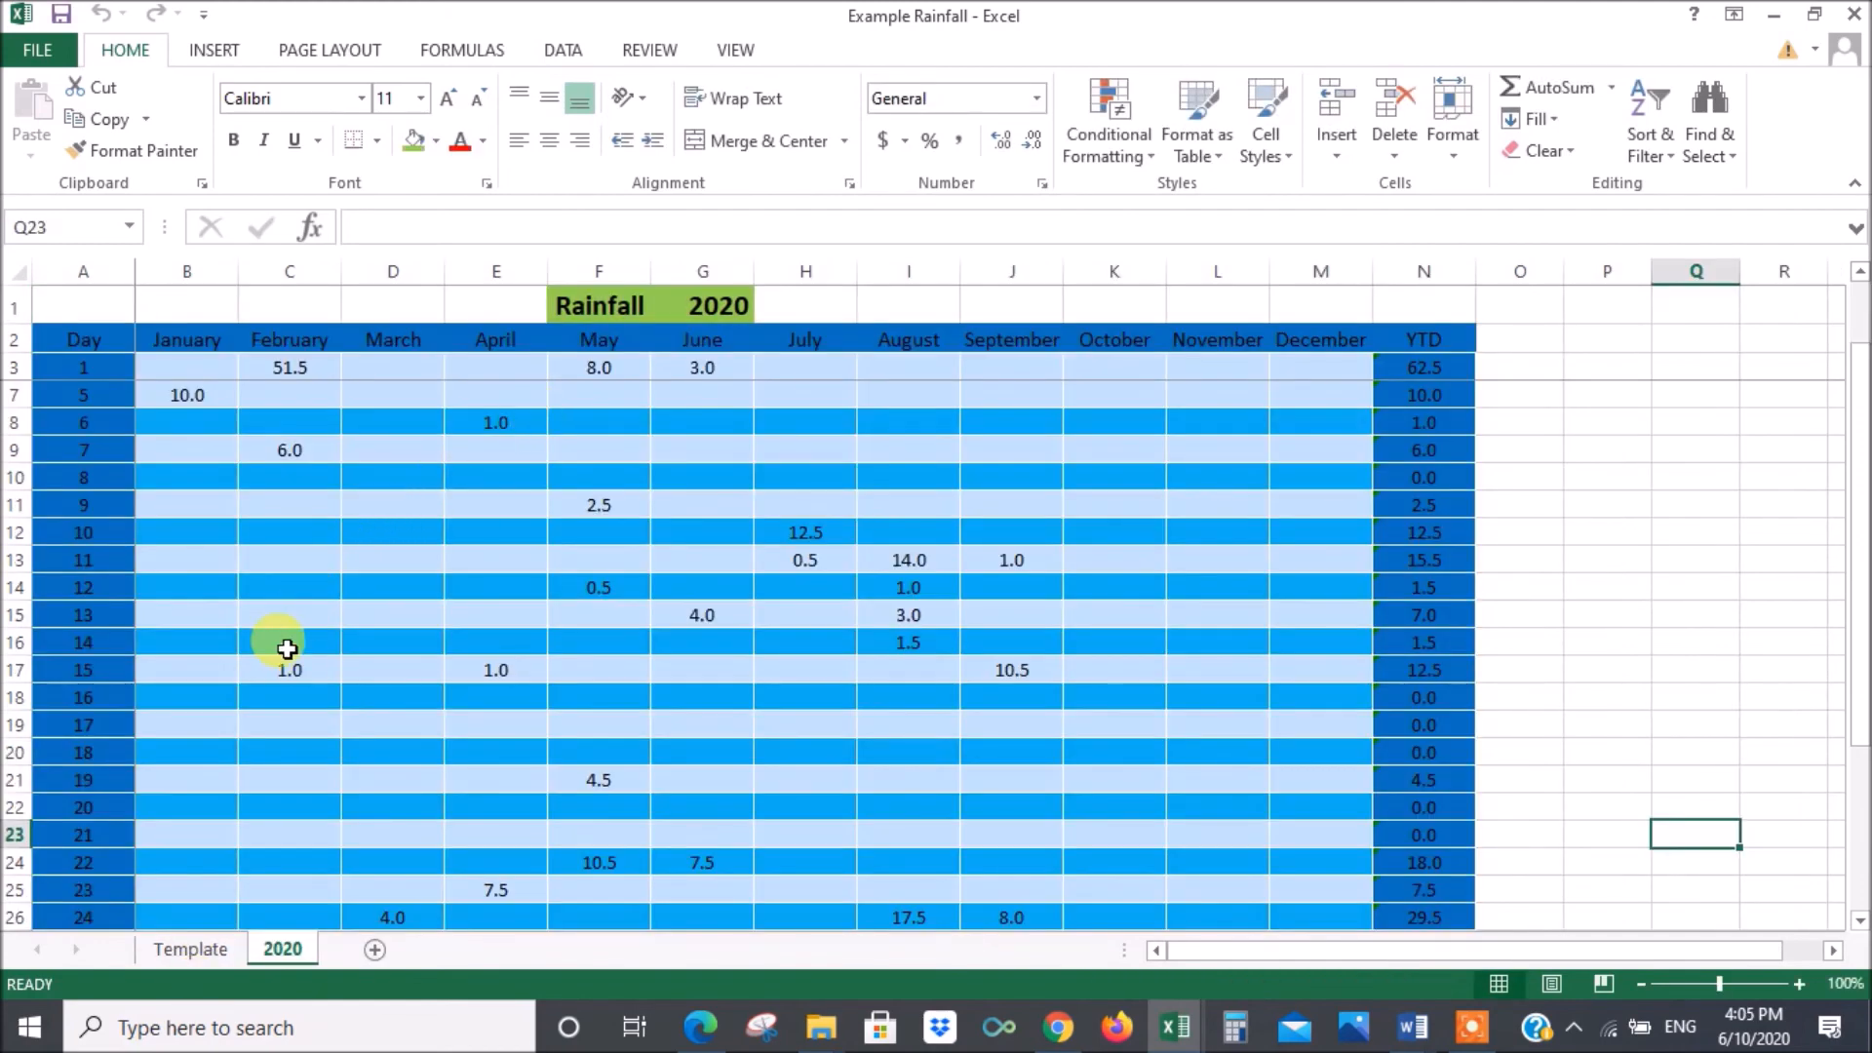
- Create a copy of the Template sheet at the end of the Example Rainfall workbook
right_click(191, 949)
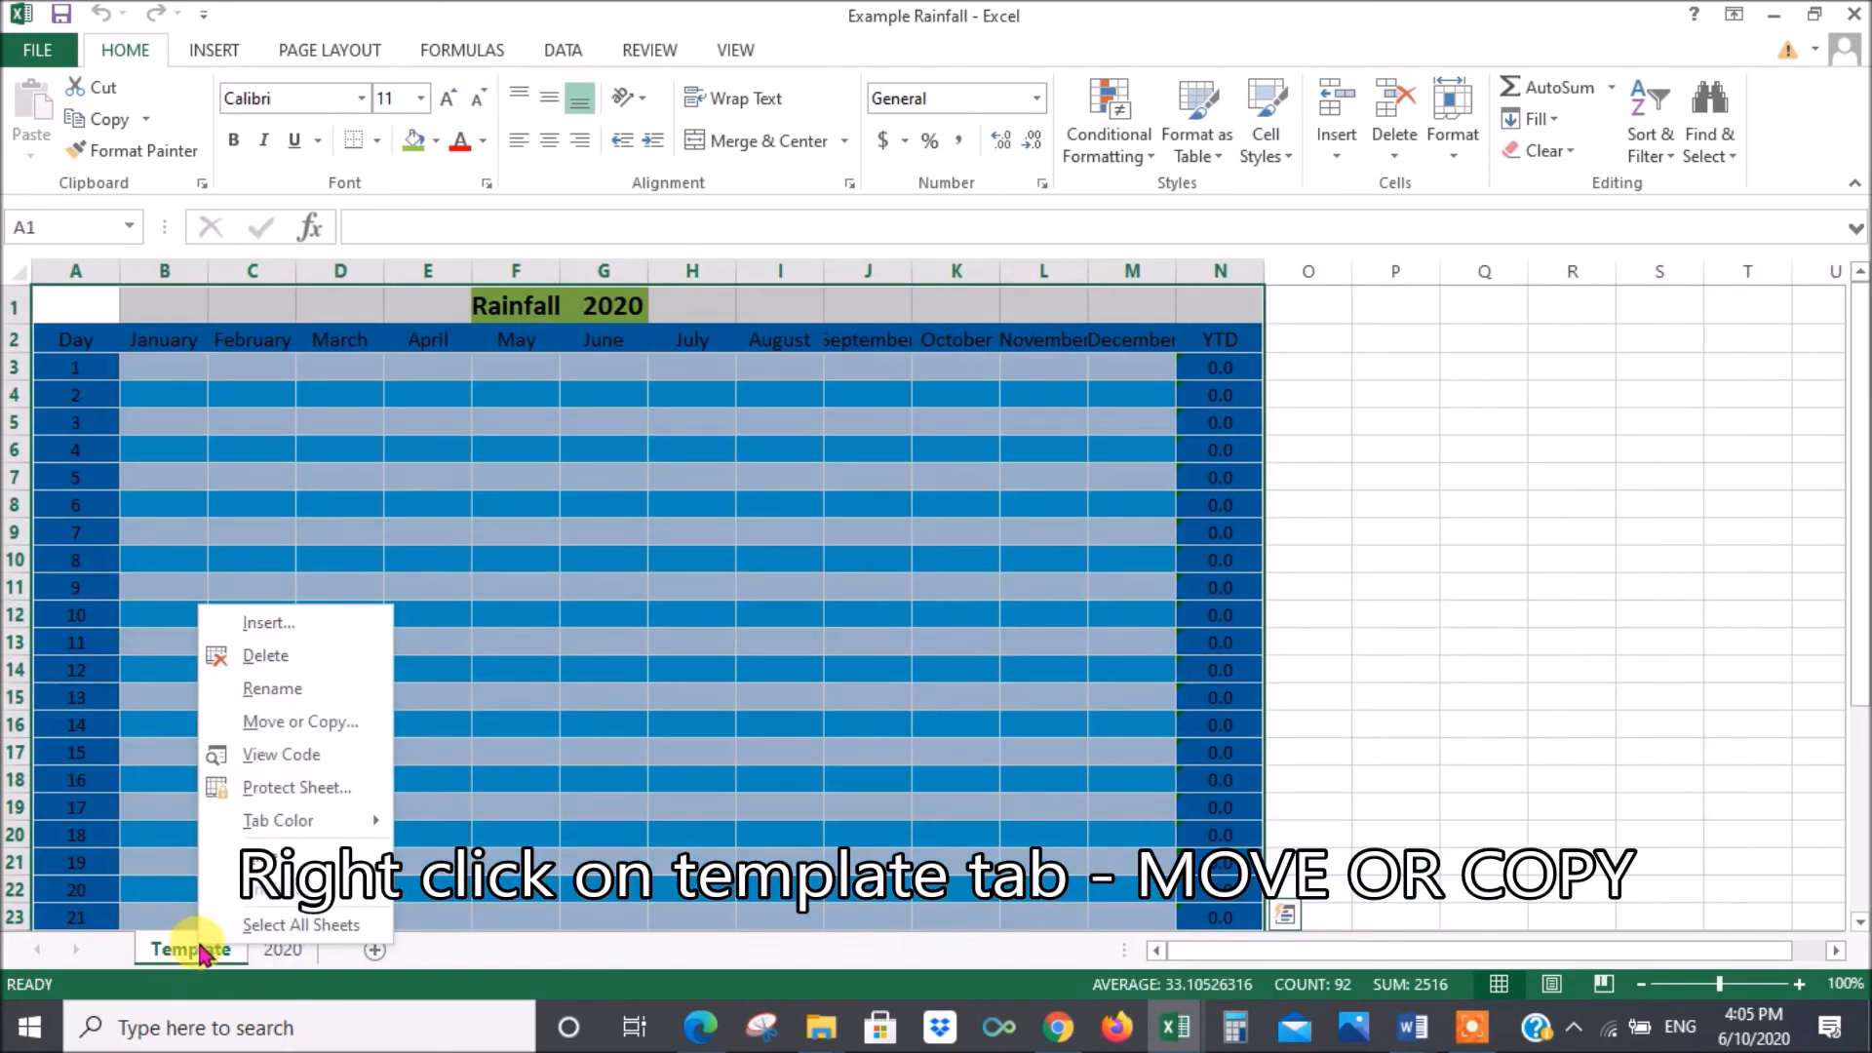
click(305, 726)
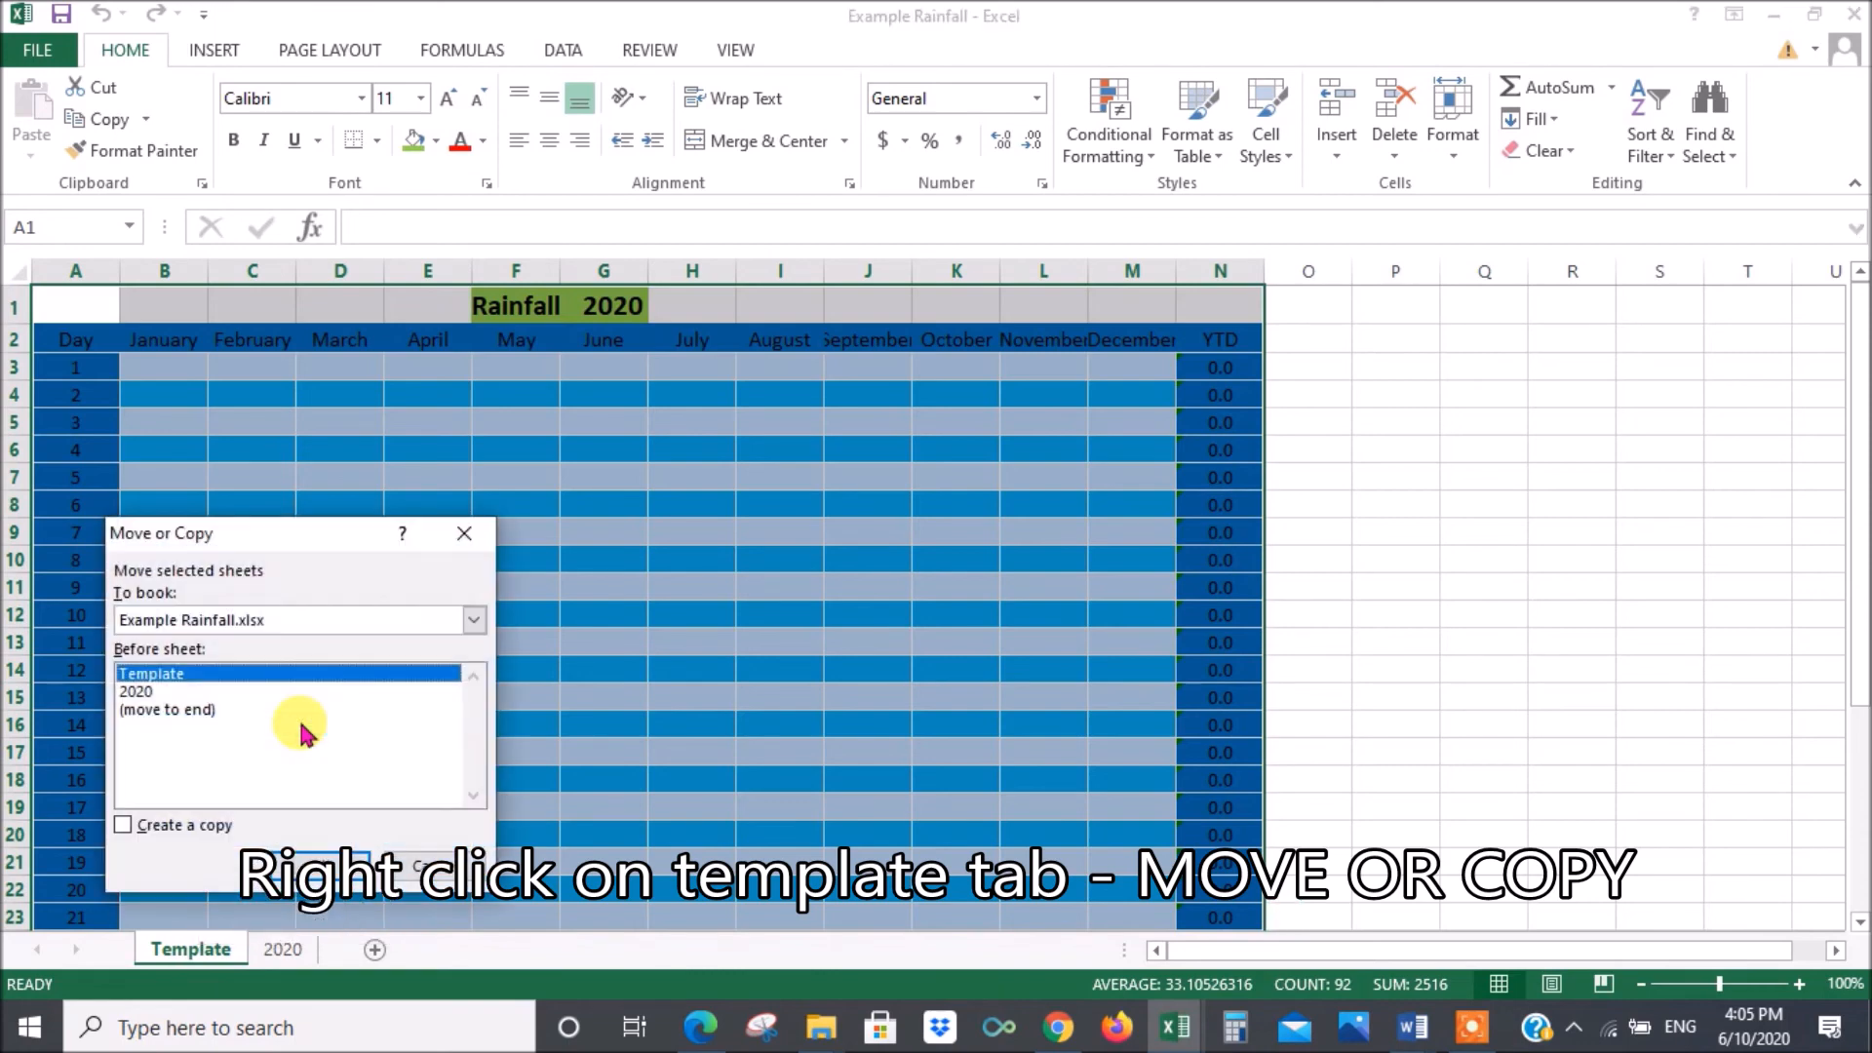
click(193, 718)
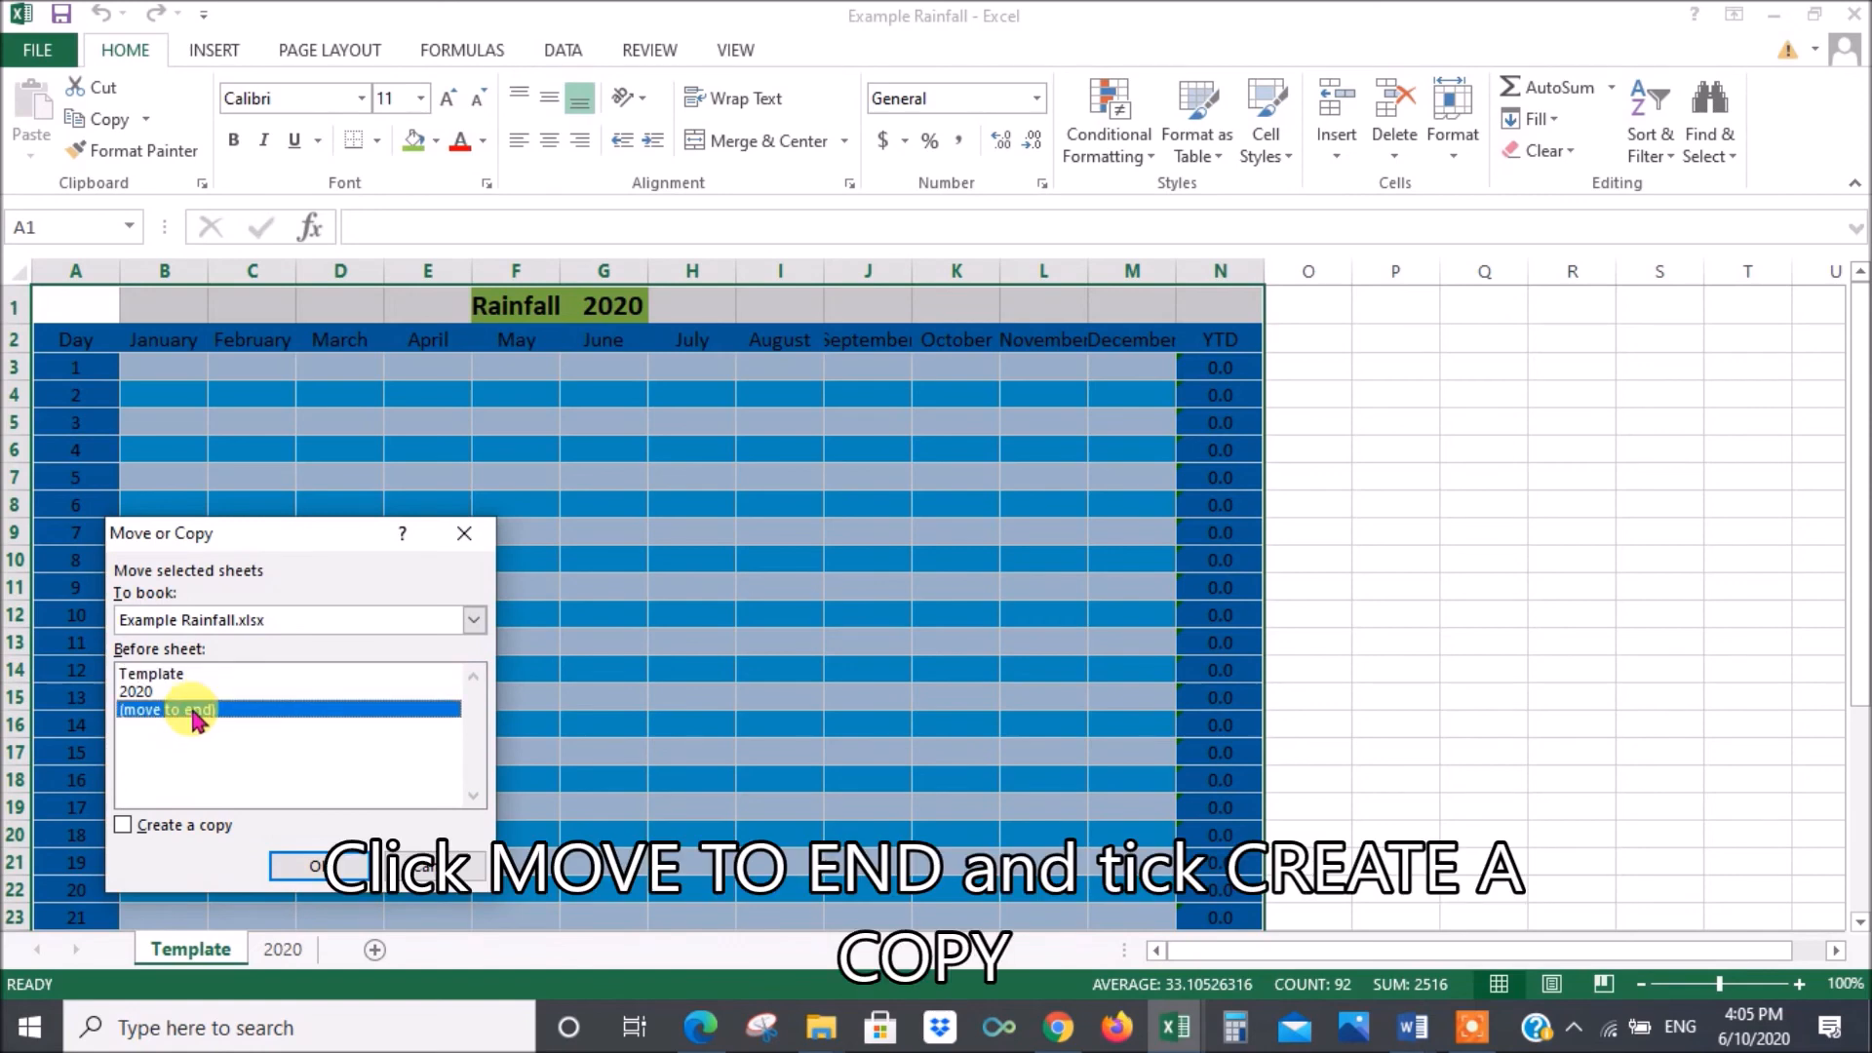
click(123, 824)
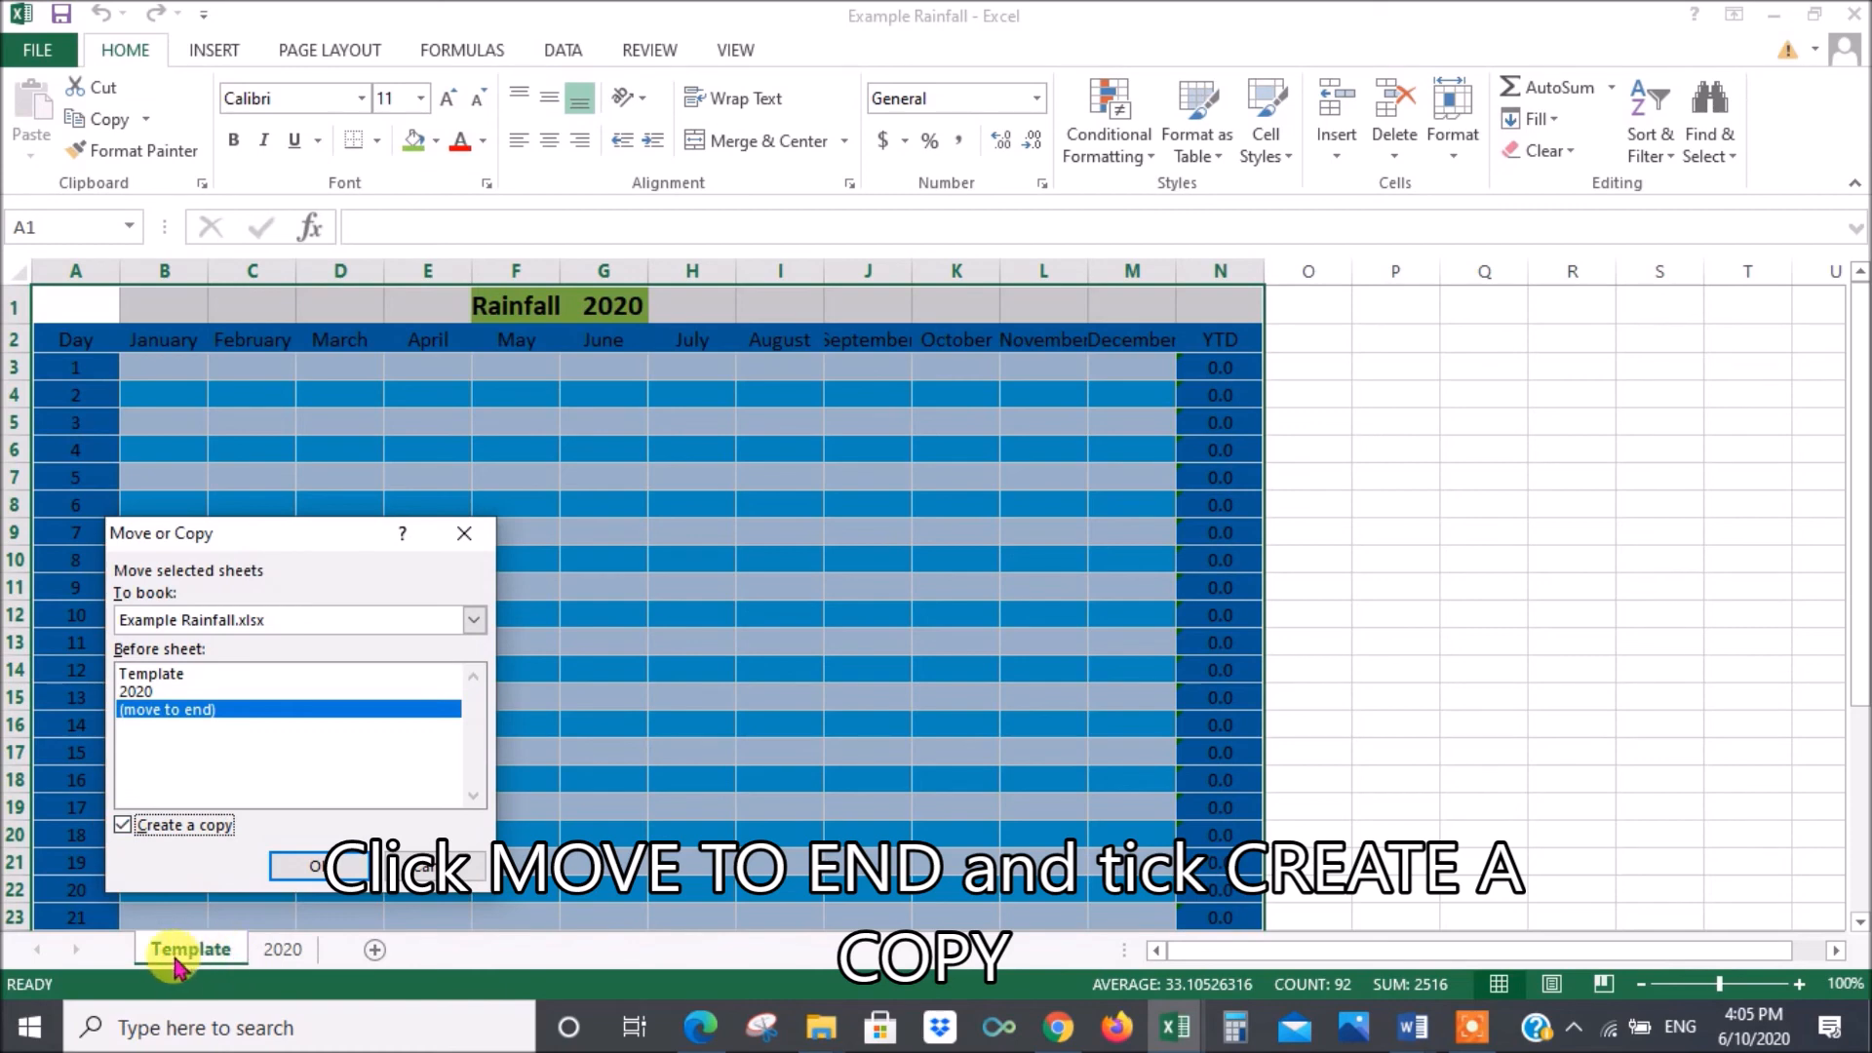
click(332, 876)
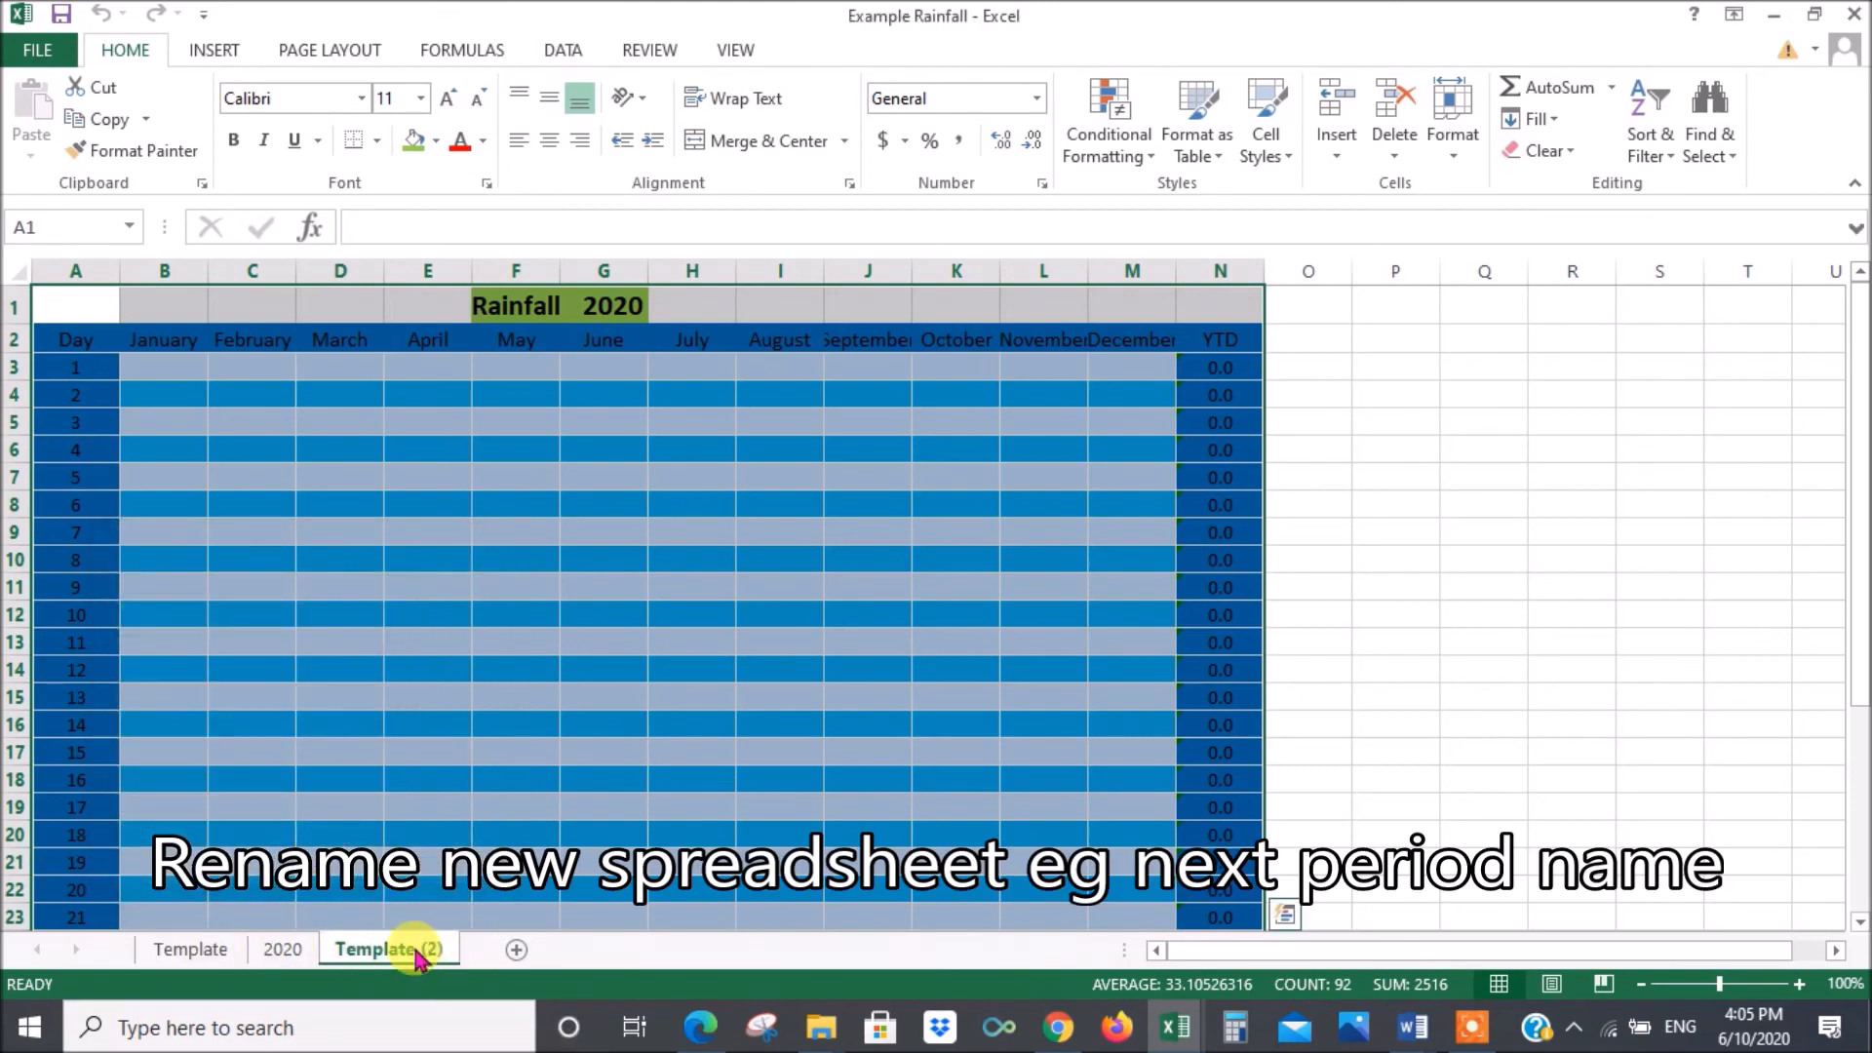
- Rename the copied sheet, Template (2), as 2021 and deselect its table
right_click(419, 959)
click(490, 692)
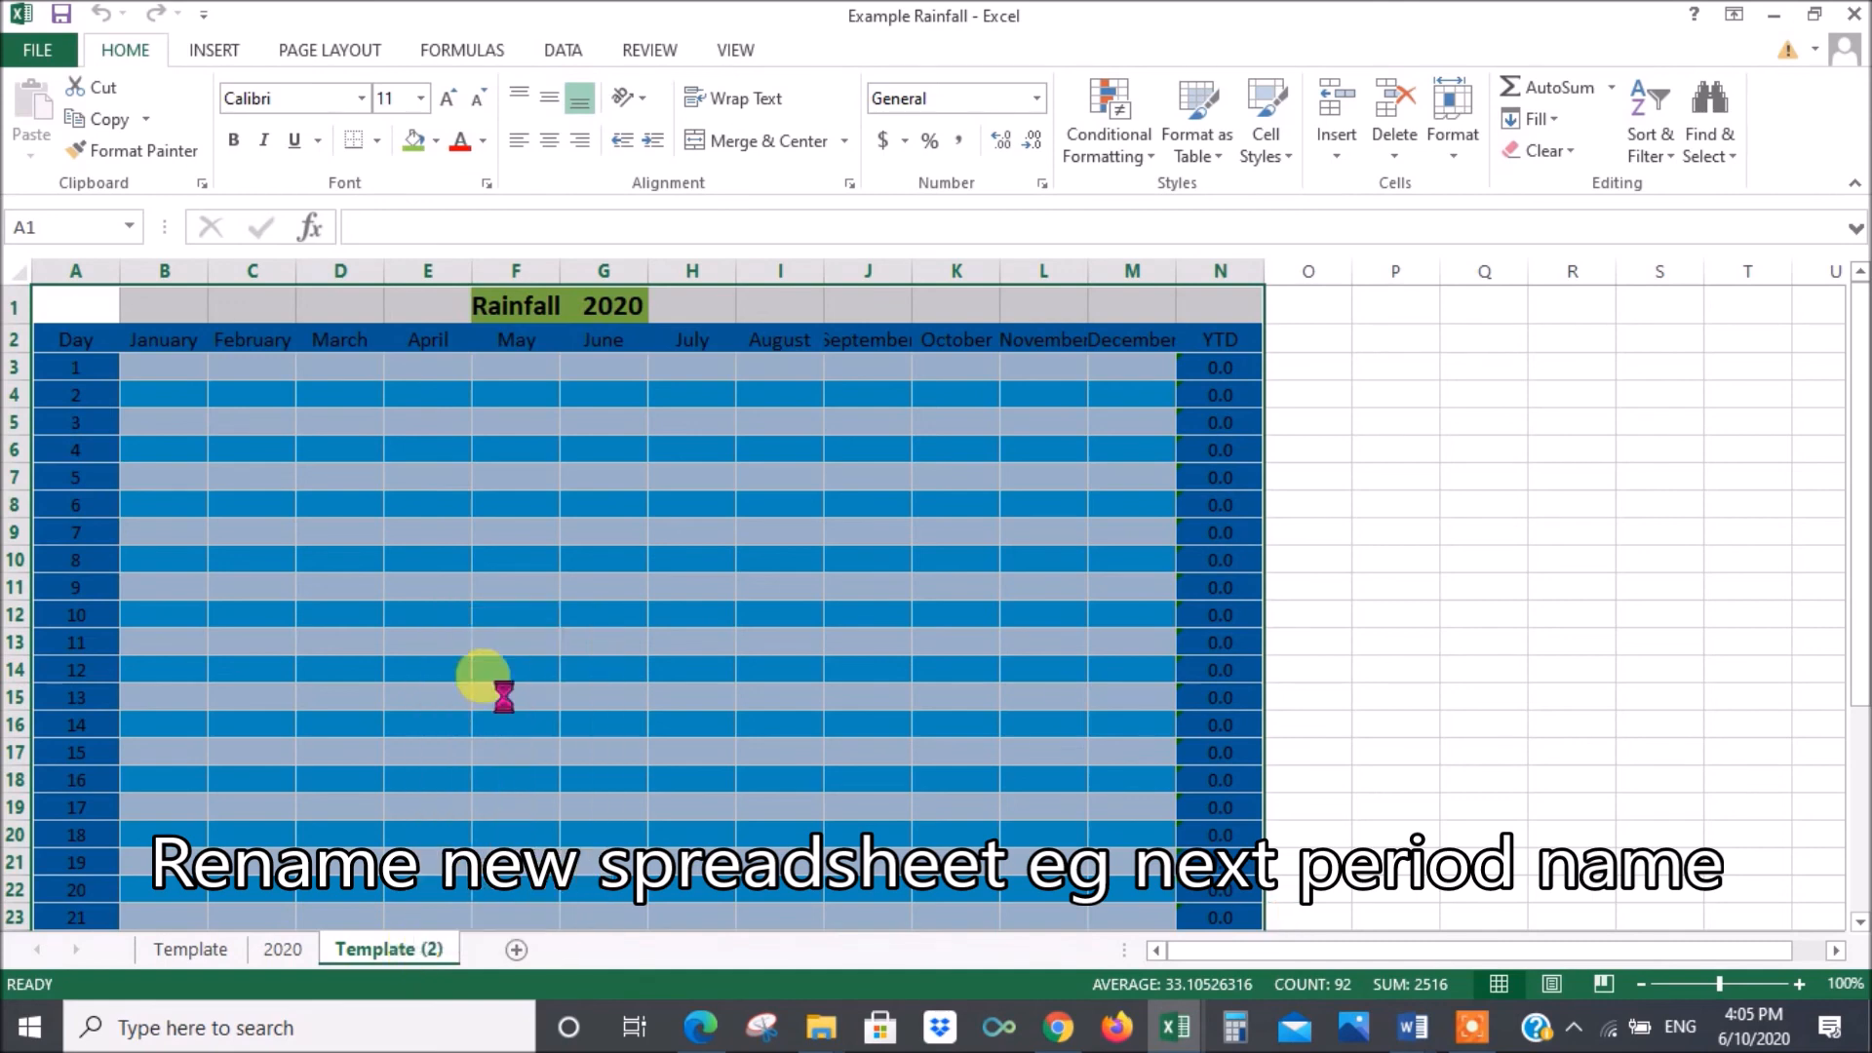
text(2)
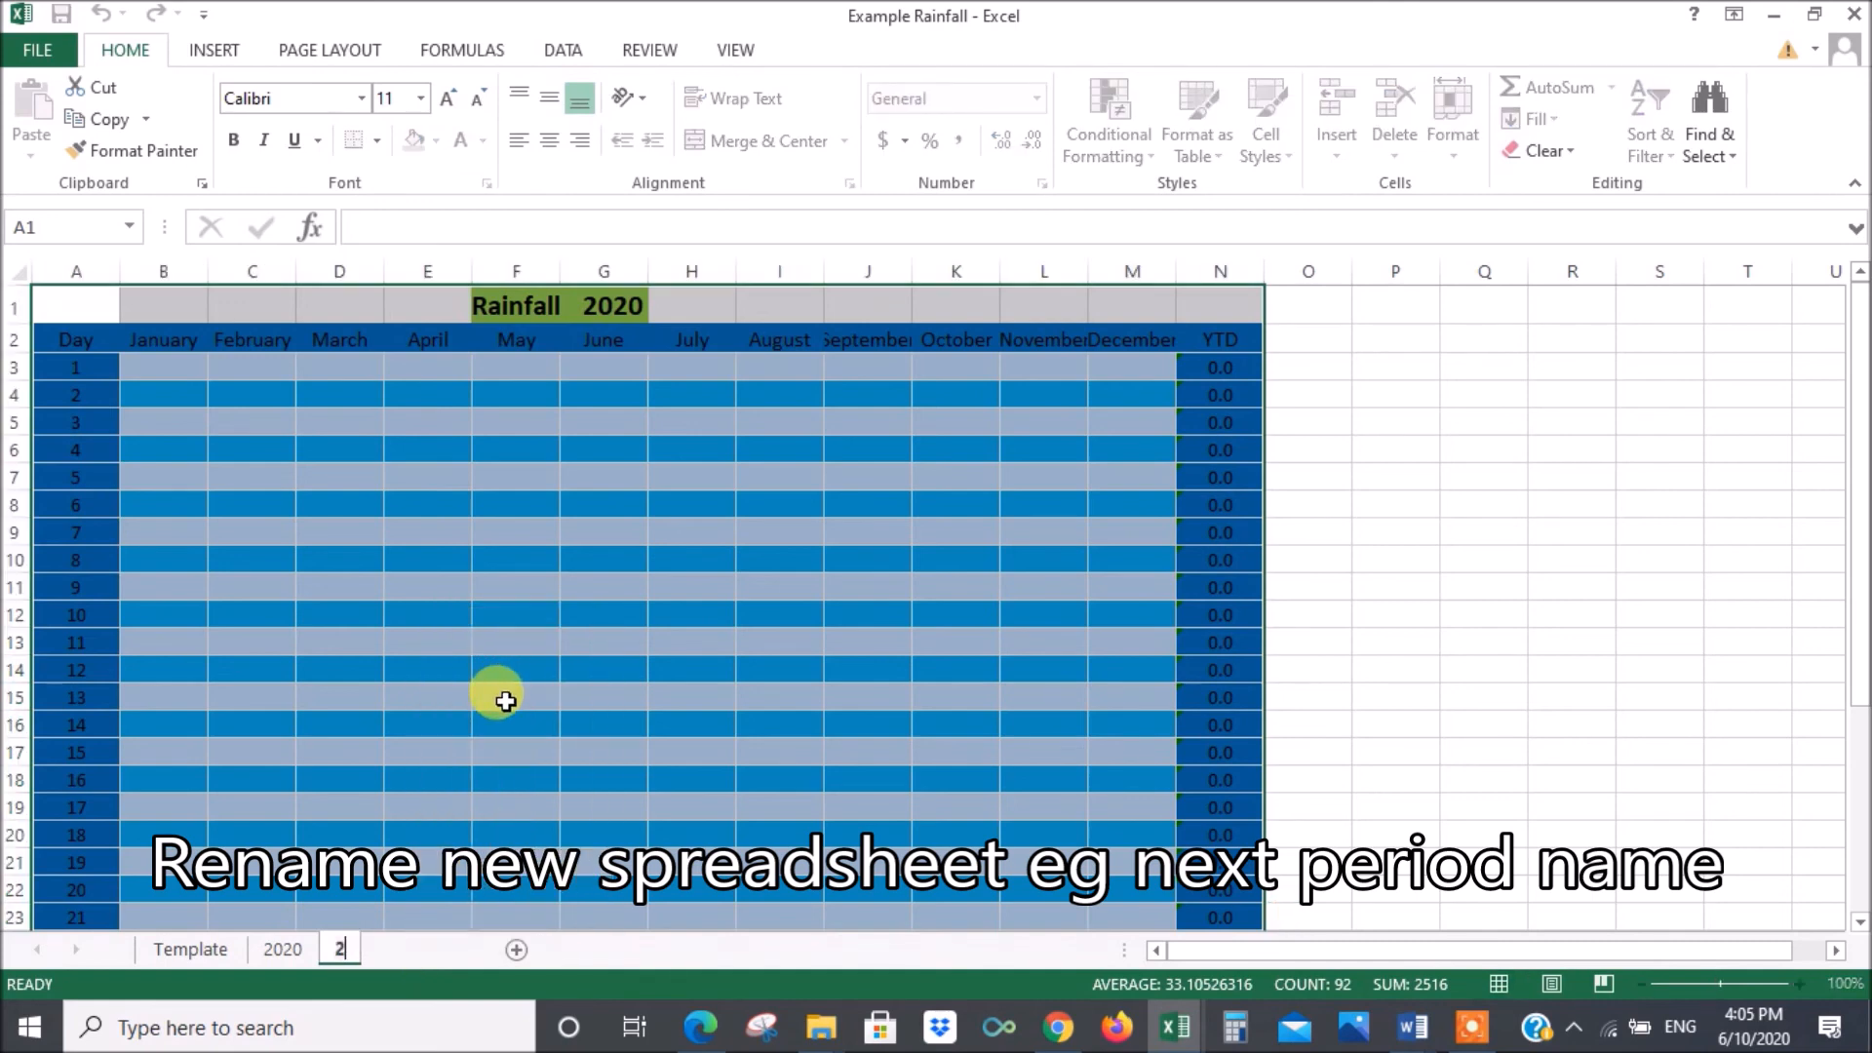
text(021)
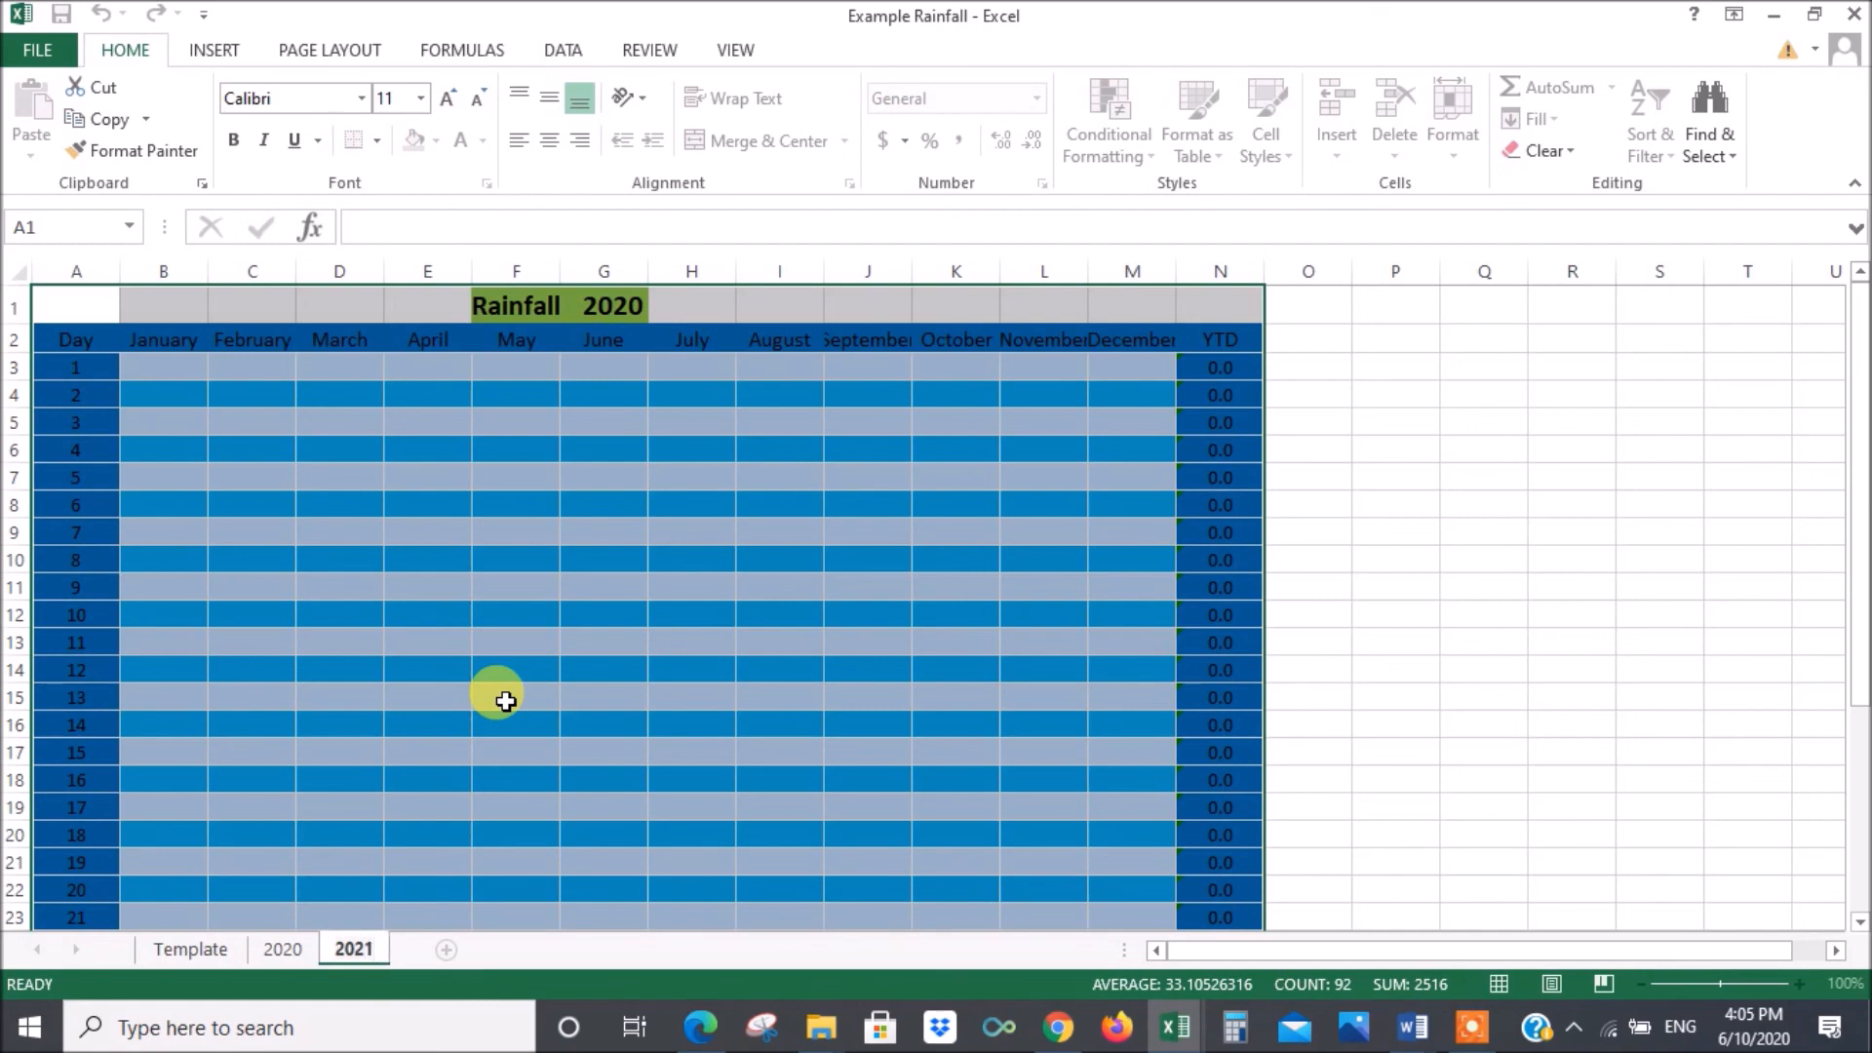
click(1507, 583)
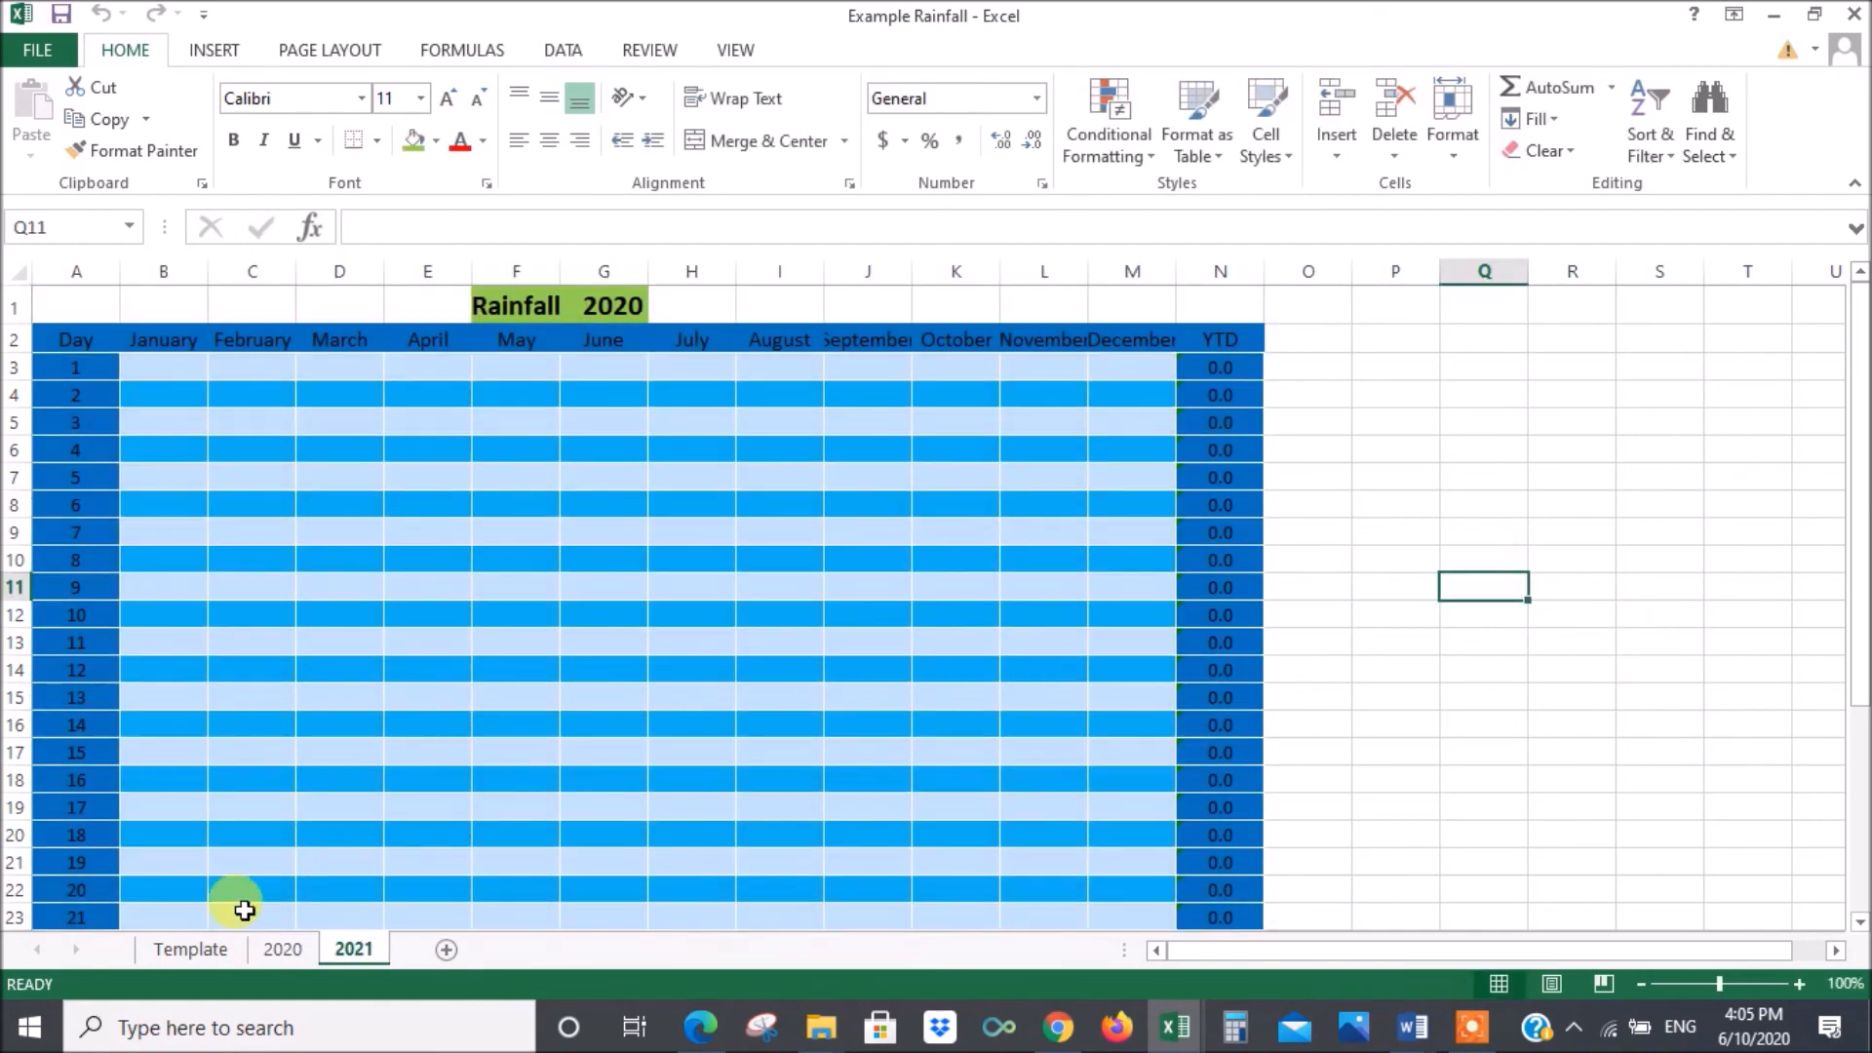